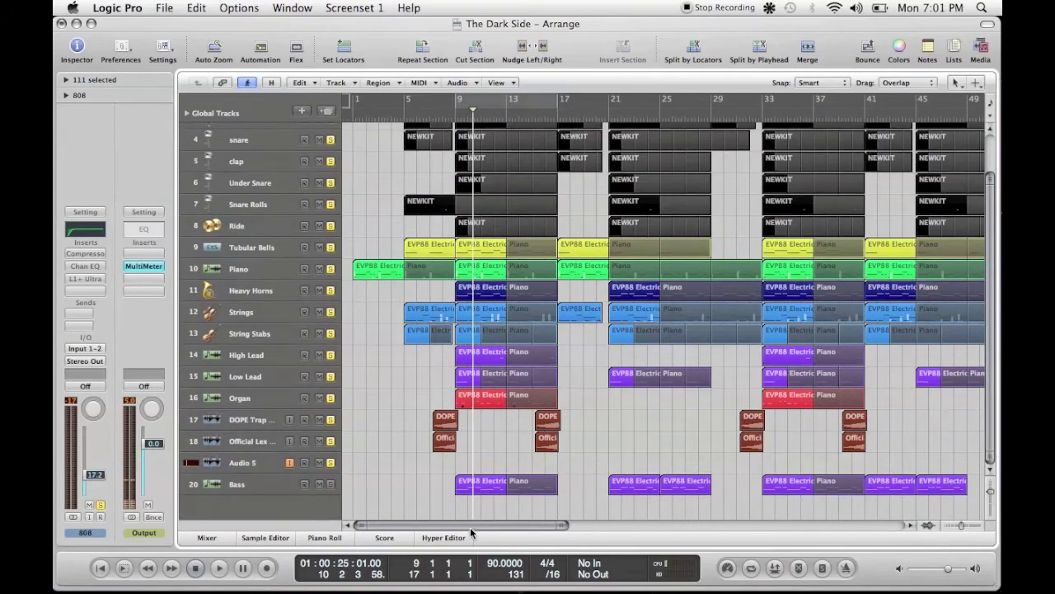
Play the full arrangement from the beginning and stop it shortly after bar 21.
{"action": "scroll", "coordinate": [478, 503], "scroll_direction": "up", "scroll_amount": 3}
{"action": "scroll", "coordinate": [485, 495], "scroll_direction": "down", "scroll_amount": 3}
{"action": "scroll", "coordinate": [429, 496], "scroll_direction": "up", "scroll_amount": 3}
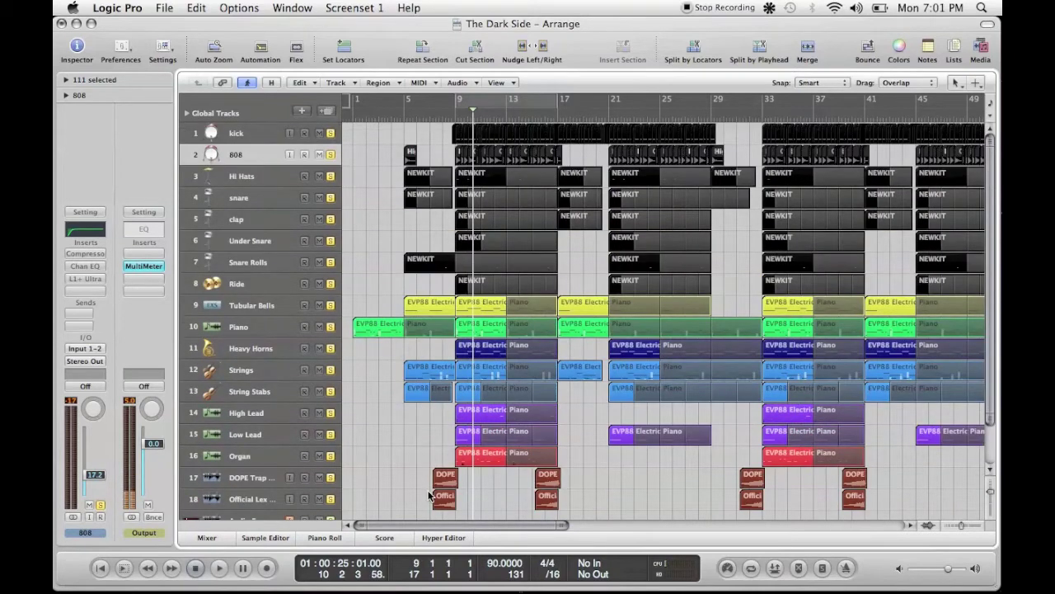
{"action": "left_click", "coordinate": [102, 568]}
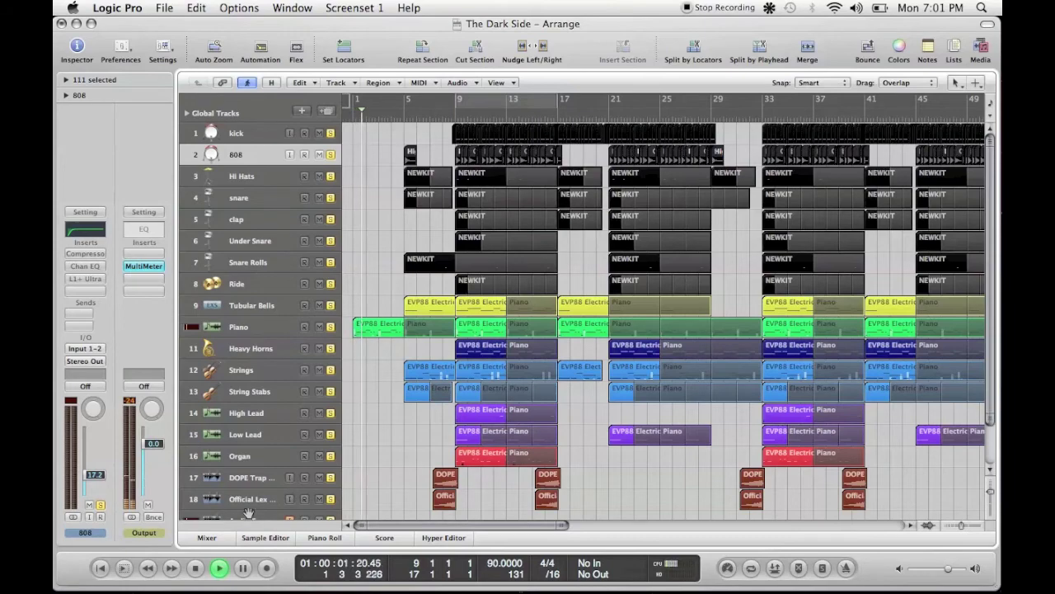
{"action": "scroll", "coordinate": [282, 462], "scroll_direction": "down", "scroll_amount": 3}
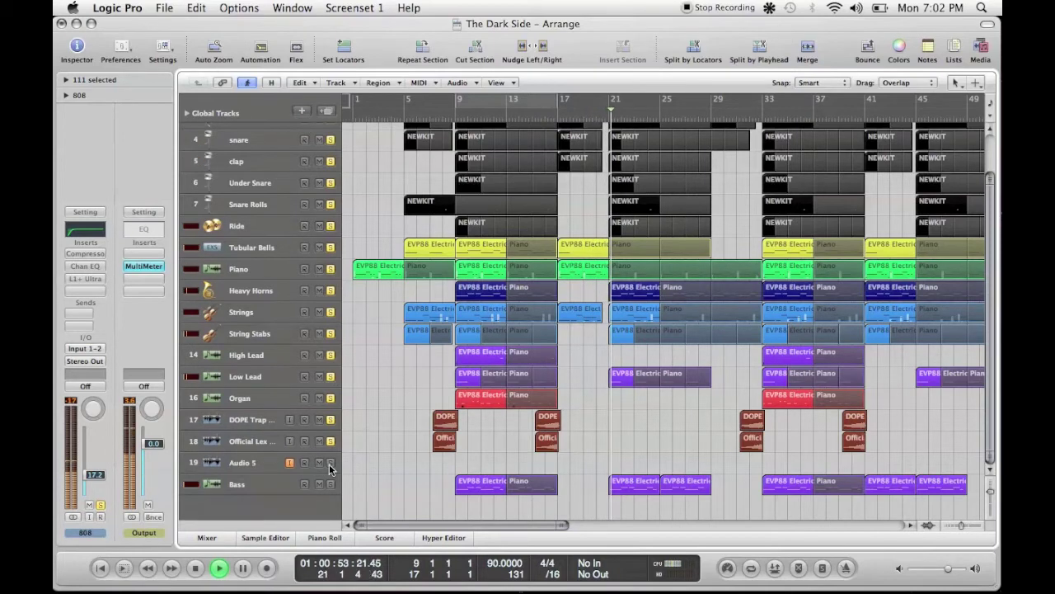
{"action": "left_click", "coordinate": [197, 569]}
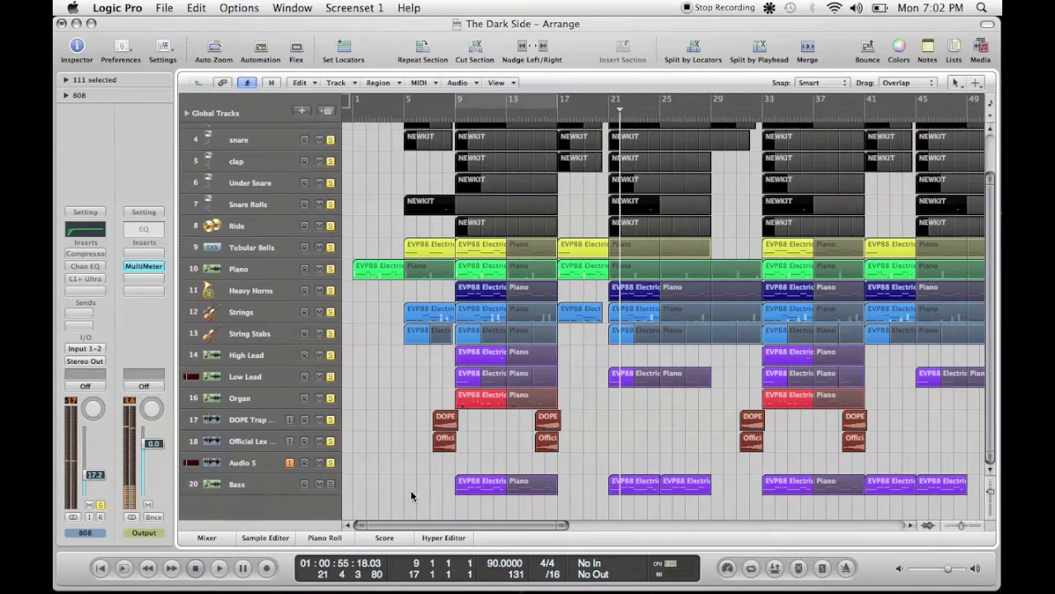
{"action": "scroll", "coordinate": [408, 496], "scroll_direction": "up", "scroll_amount": 3}
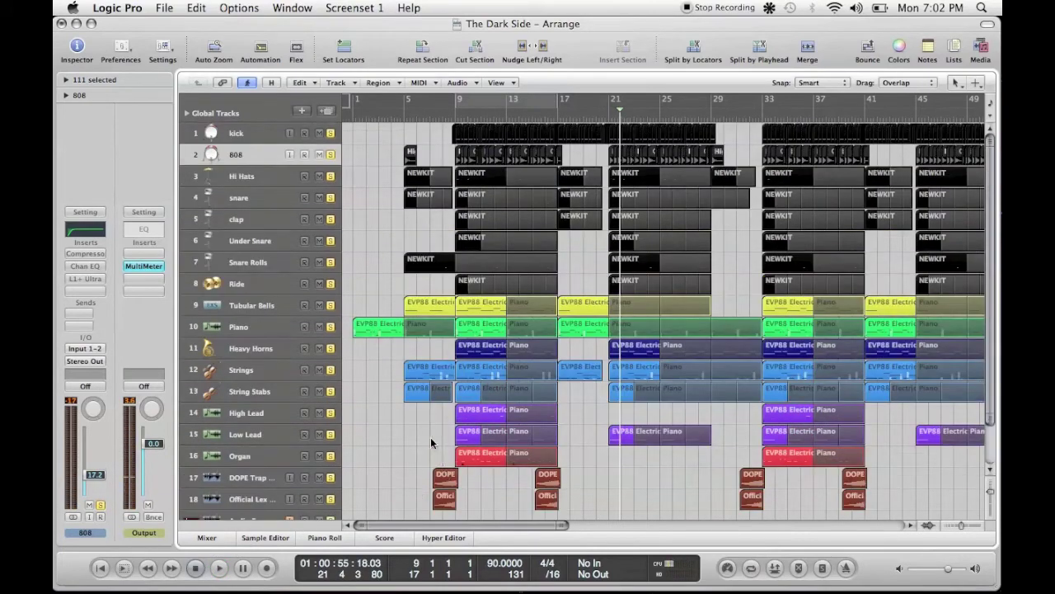
{"action": "scroll", "coordinate": [415, 418], "scroll_direction": "down", "scroll_amount": 1}
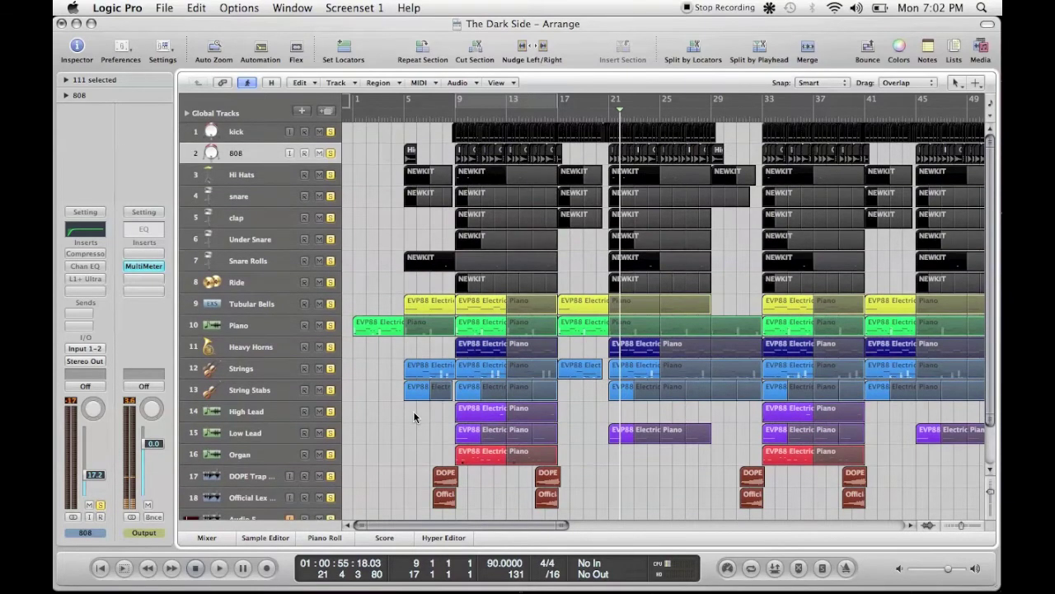
{"action": "scroll", "coordinate": [414, 417], "scroll_direction": "down", "scroll_amount": 2}
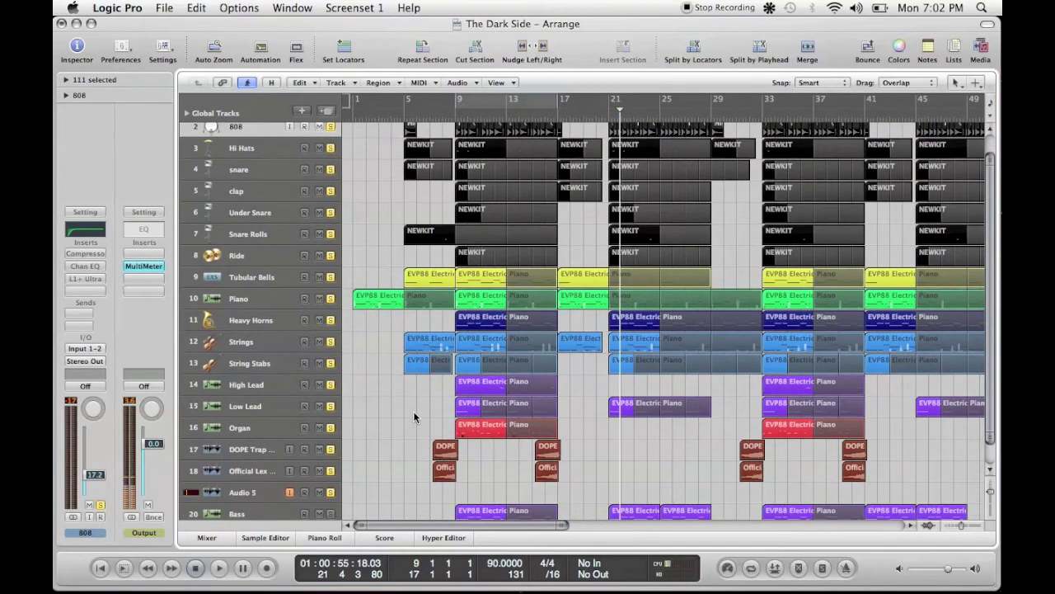
{"action": "scroll", "coordinate": [415, 417], "scroll_direction": "down", "scroll_amount": 1}
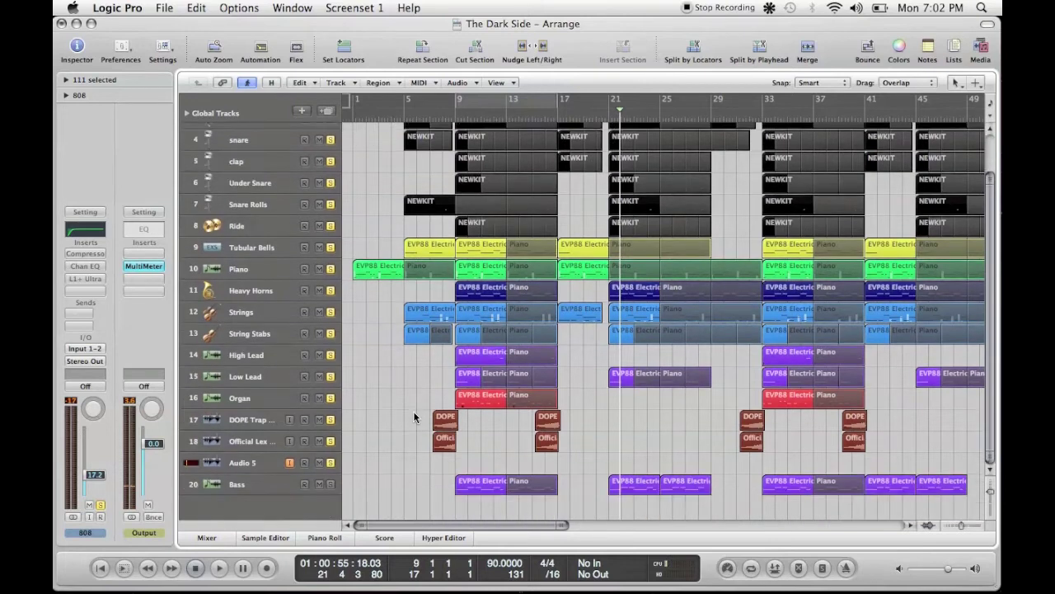
Take the drum and Tubular Bells tracks out of solo and play the arrangement from about bar 7 to bar 13.
{"action": "scroll", "coordinate": [413, 417], "scroll_direction": "up", "scroll_amount": 2}
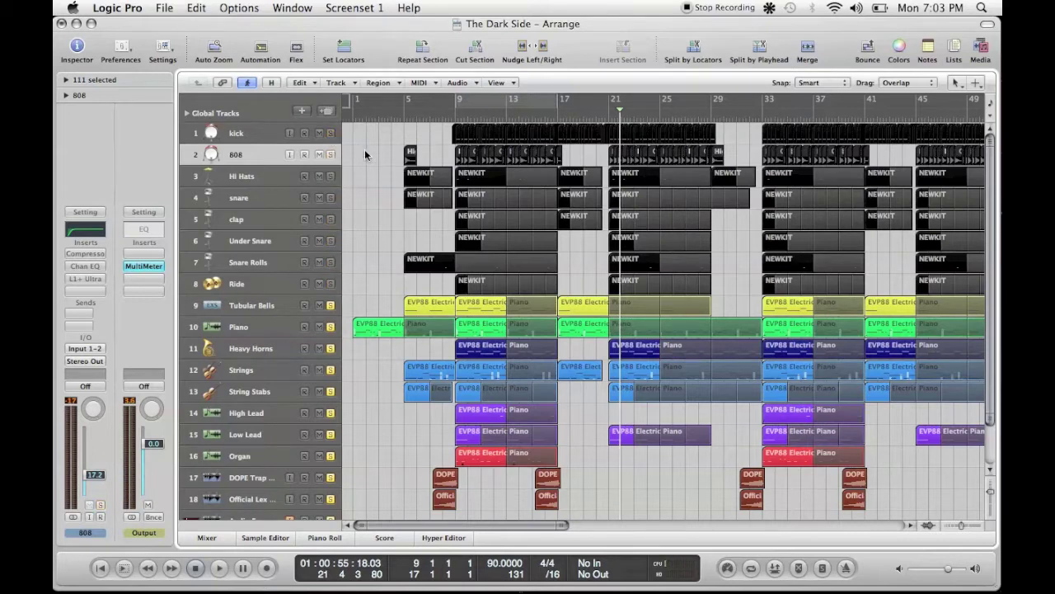
{"action": "left_click", "coordinate": [440, 120]}
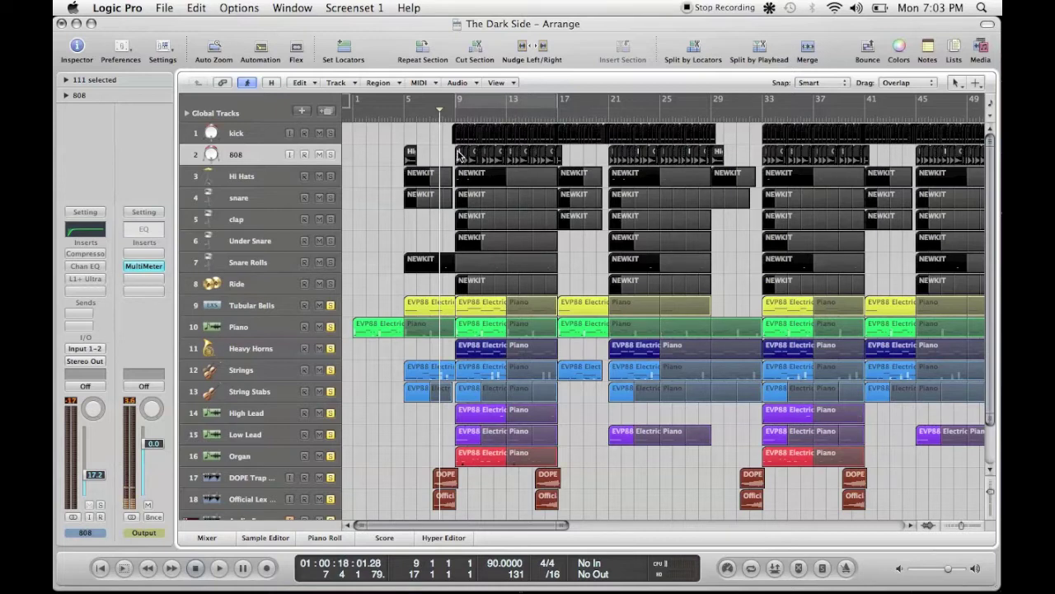
{"action": "key", "text": "space"}
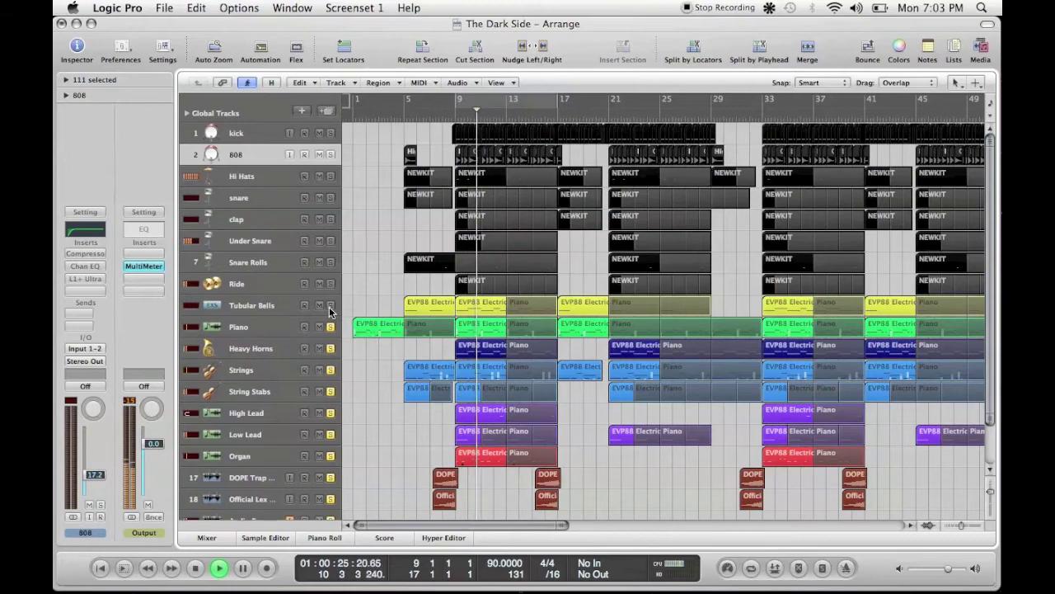
{"action": "scroll", "coordinate": [397, 450], "scroll_direction": "down", "scroll_amount": 3}
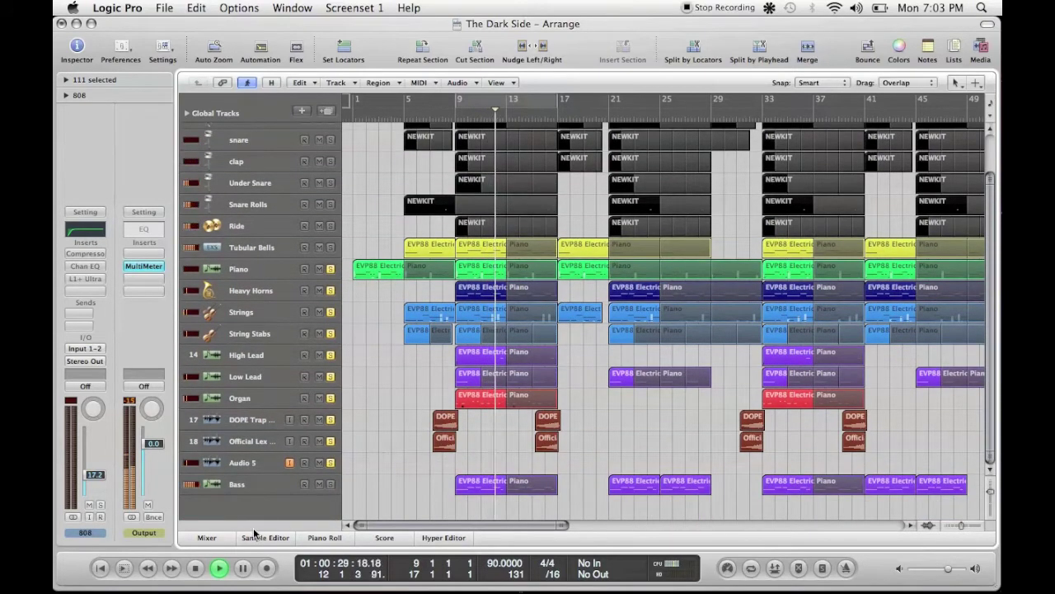
{"action": "left_click", "coordinate": [198, 568]}
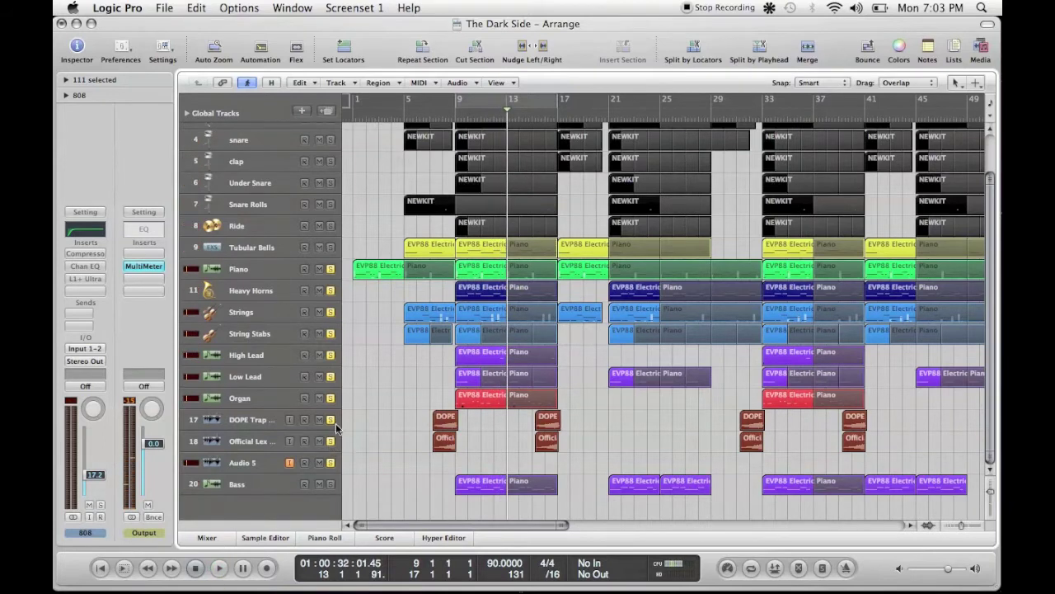
Solo and select the kick track, and play the arrangement from about bar 8.
{"action": "scroll", "coordinate": [335, 427], "scroll_direction": "up", "scroll_amount": 3}
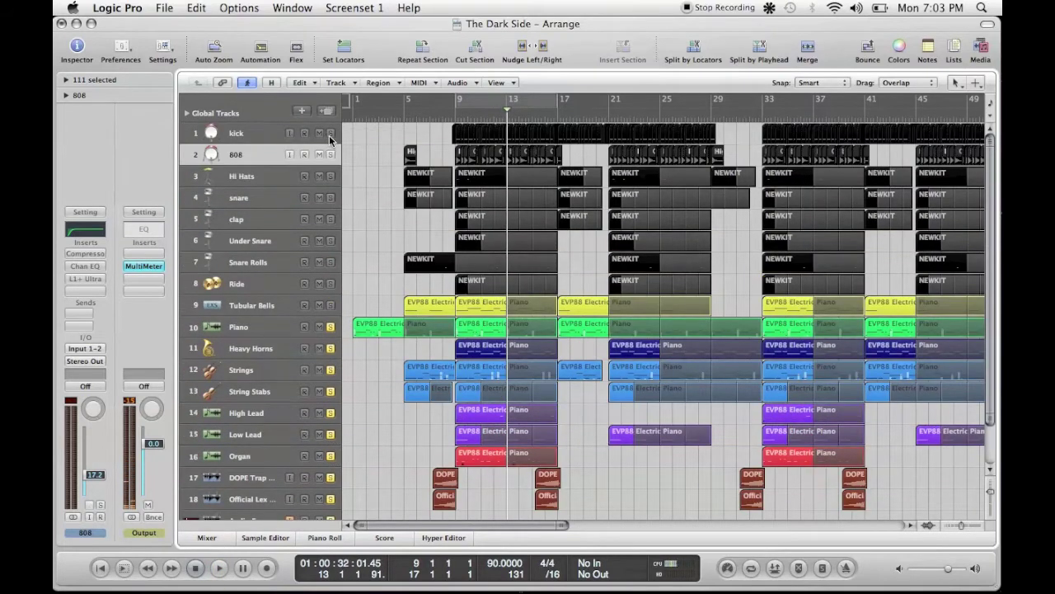
{"action": "left_click", "coordinate": [446, 121]}
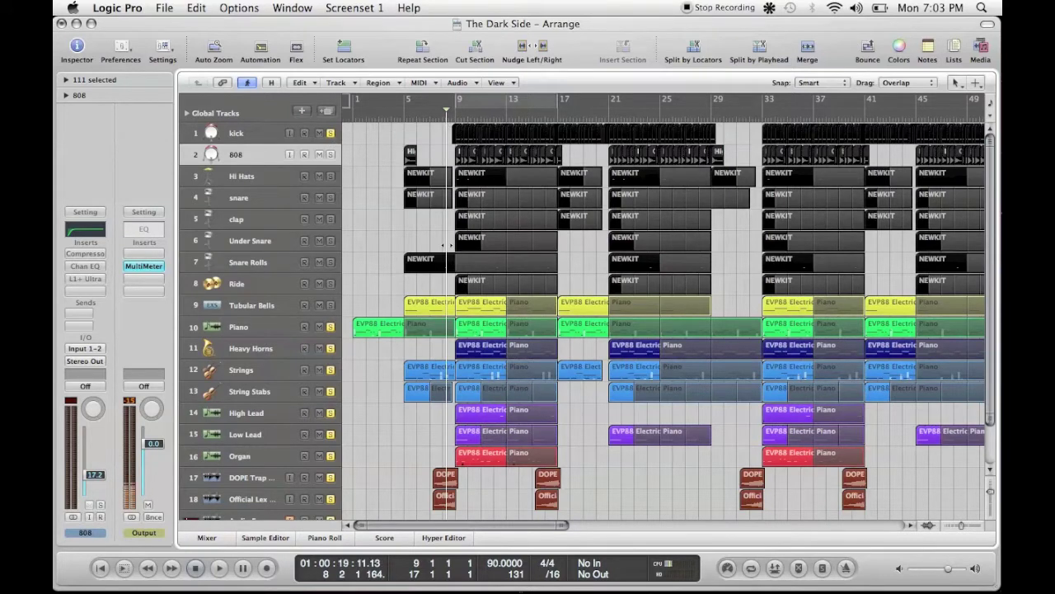
{"action": "left_click", "coordinate": [257, 126]}
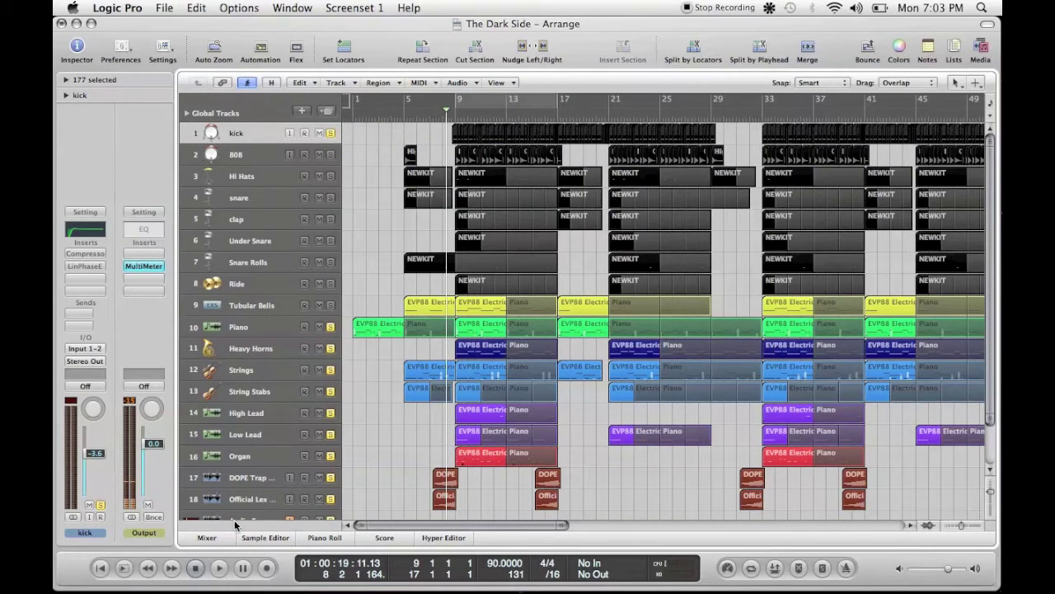
{"action": "left_click", "coordinate": [220, 568]}
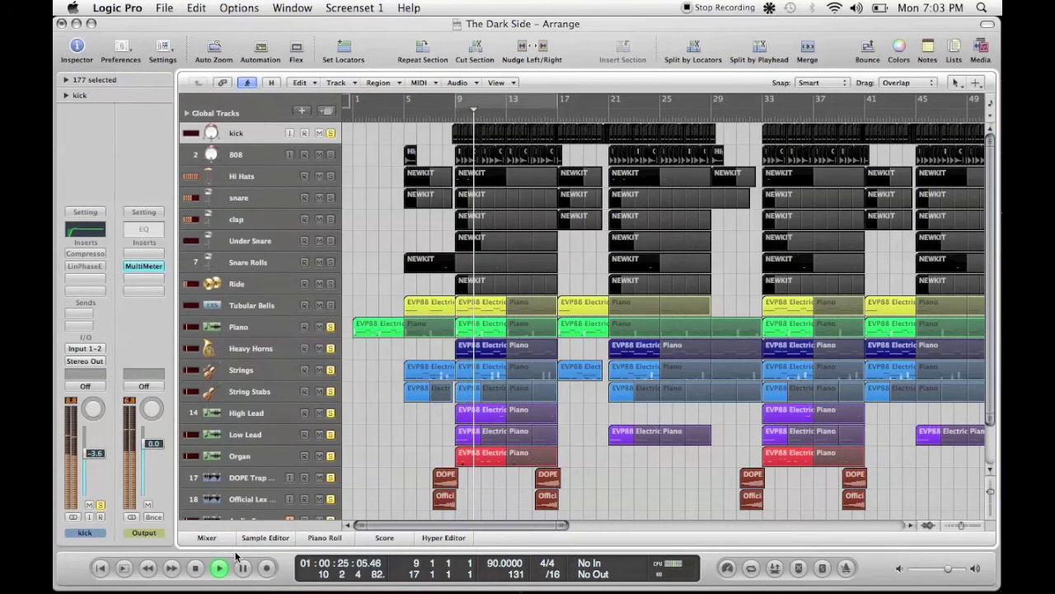
{"action": "scroll", "coordinate": [311, 470], "scroll_direction": "down", "scroll_amount": 2}
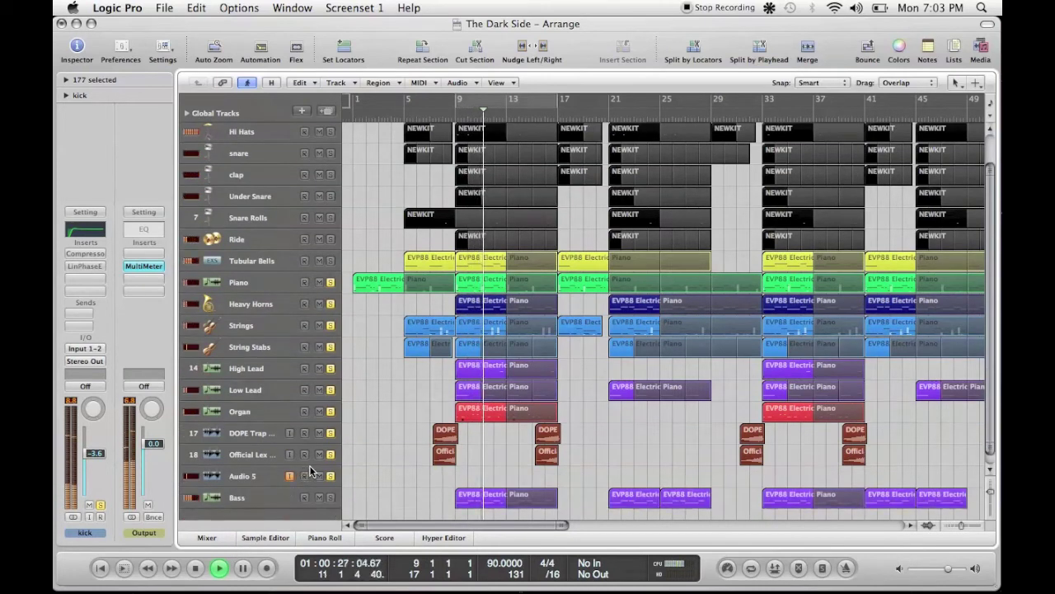
{"action": "key", "text": "space"}
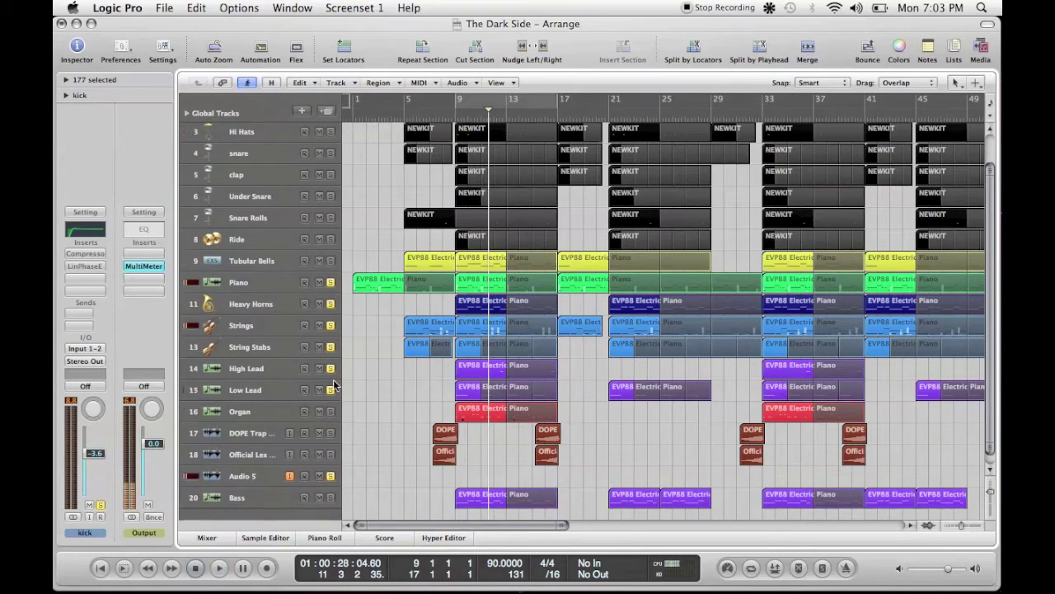
Open the kick's Compressor, turn off its bypass, and move its window clear of the channel strip and track list.
{"action": "scroll", "coordinate": [324, 289], "scroll_direction": "up", "scroll_amount": 2}
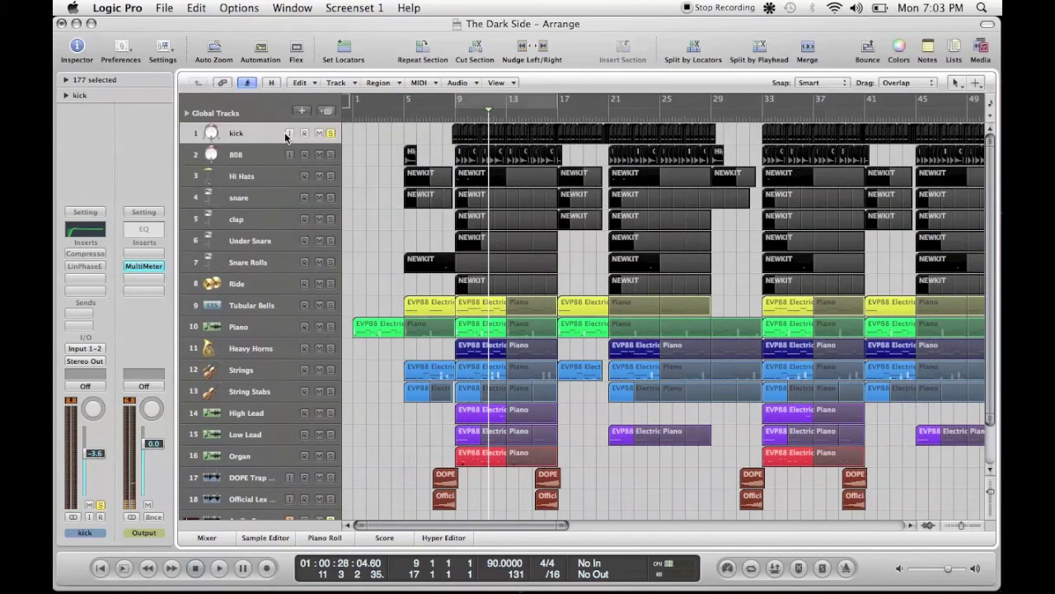
{"action": "left_click", "coordinate": [87, 254]}
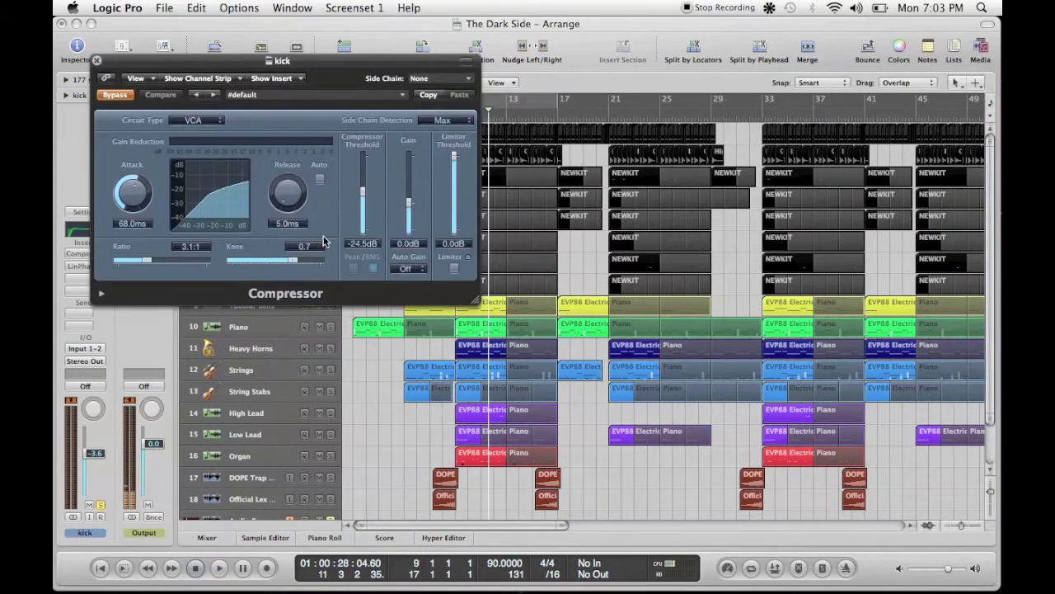
{"action": "left_click_drag", "start_coordinate": [136, 66], "coordinate": [124, 123]}
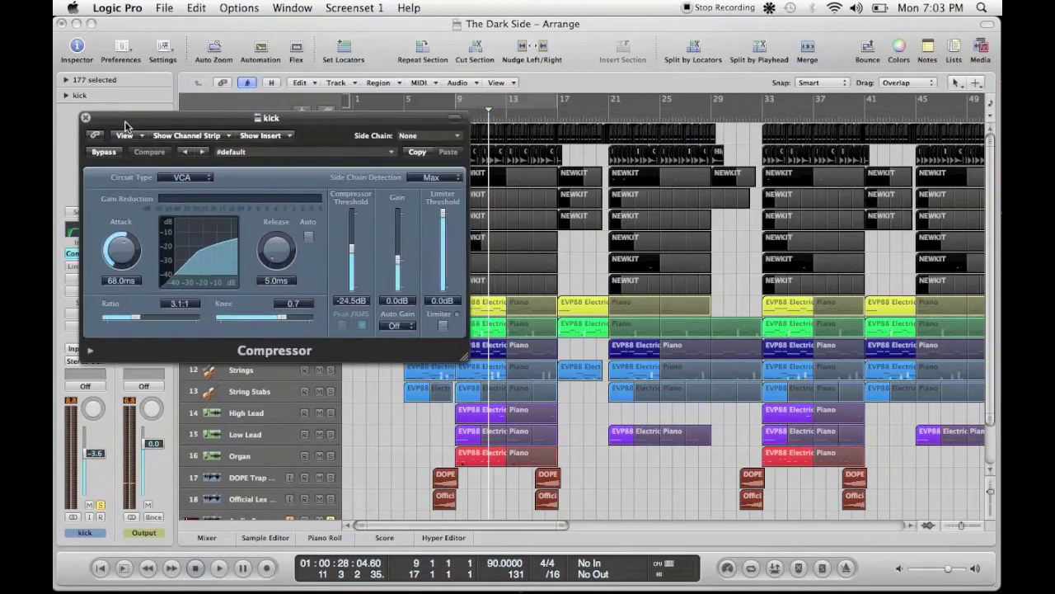
{"action": "left_click_drag", "start_coordinate": [125, 120], "coordinate": [617, 198]}
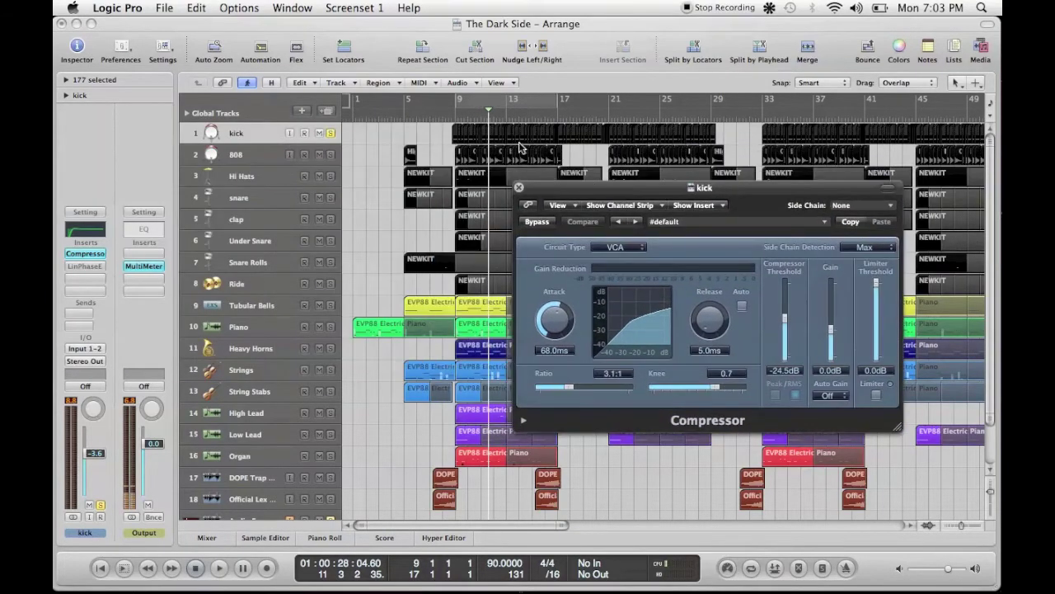
Play from about bar 7, set the kick Compressor's attack to 59.0 ms, and compare it with the saved setting.
{"action": "left_click", "coordinate": [445, 121]}
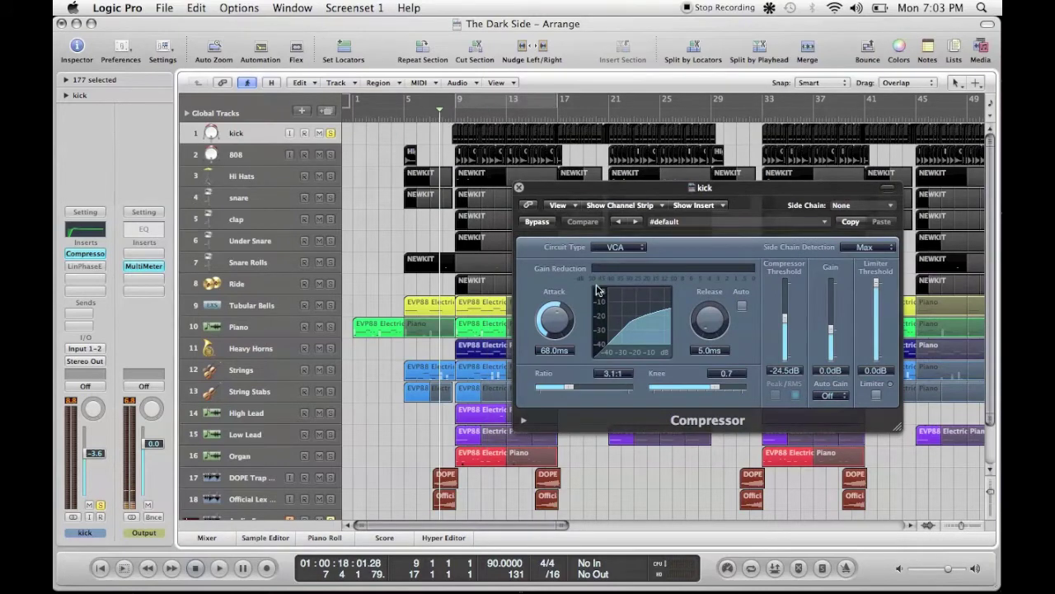
{"action": "key", "text": "space"}
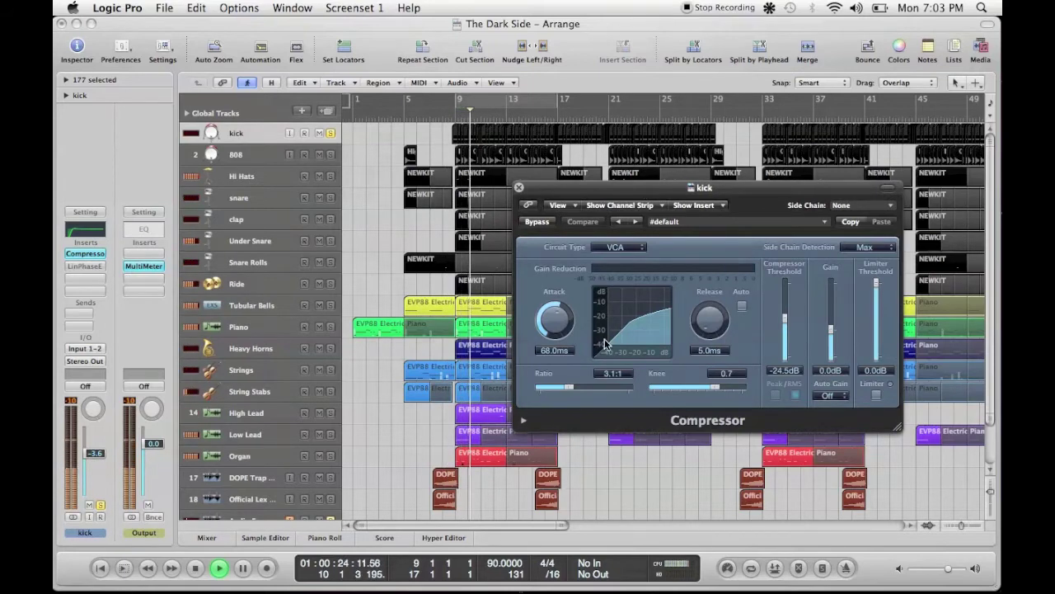
{"action": "left_click_drag", "start_coordinate": [559, 318], "coordinate": [562, 331]}
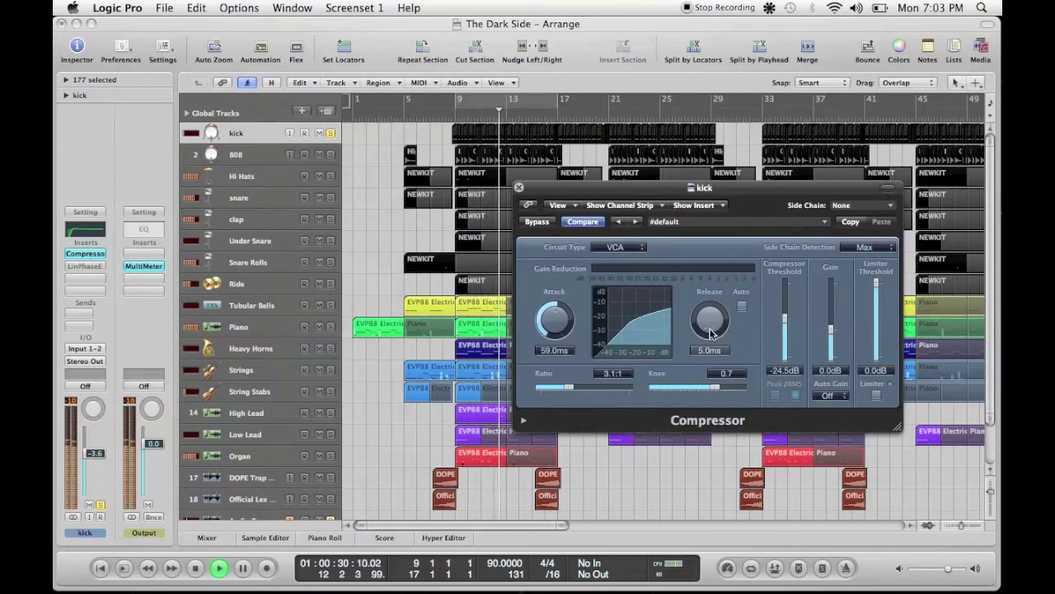
{"action": "left_click", "coordinate": [581, 222]}
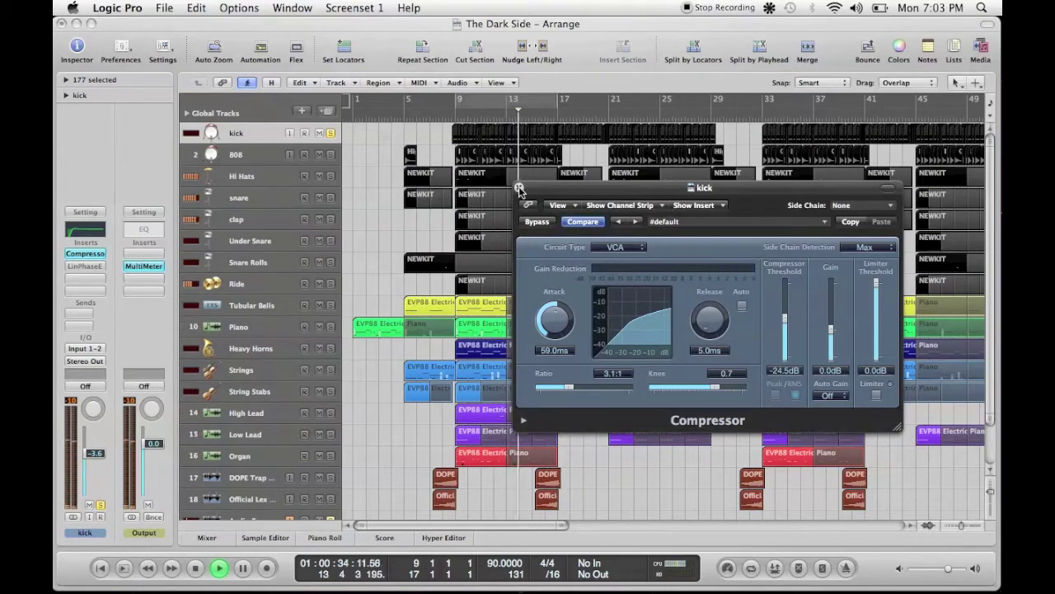
Enable the kick's Linear Phase EQ at high resolution (4096 points), and adjust its low-cut frequency.
{"action": "left_click", "coordinate": [91, 267]}
{"action": "left_click", "coordinate": [116, 94]}
{"action": "left_click", "coordinate": [124, 265]}
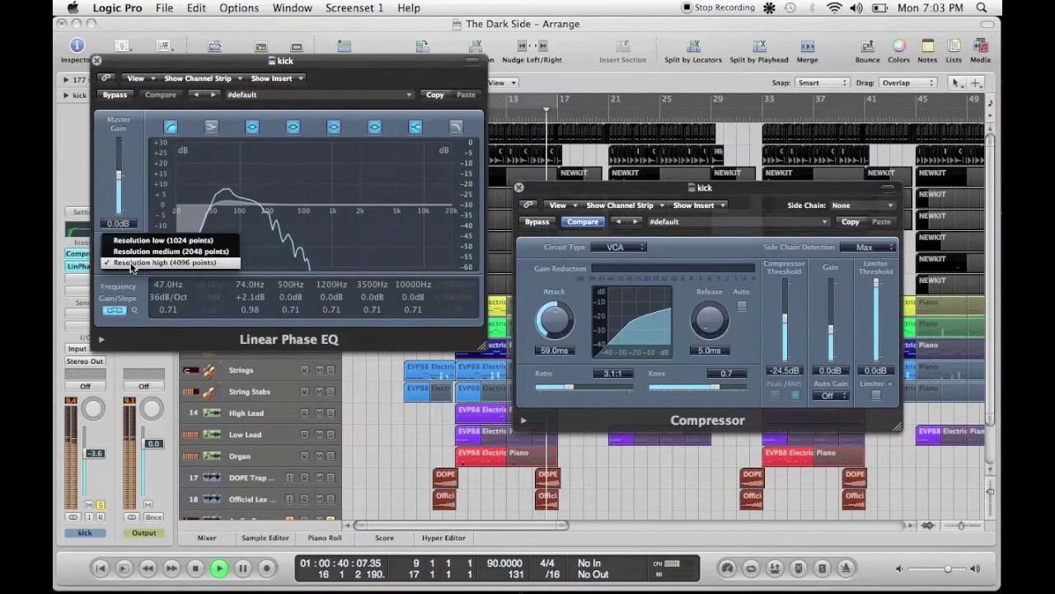
{"action": "left_click", "coordinate": [136, 267]}
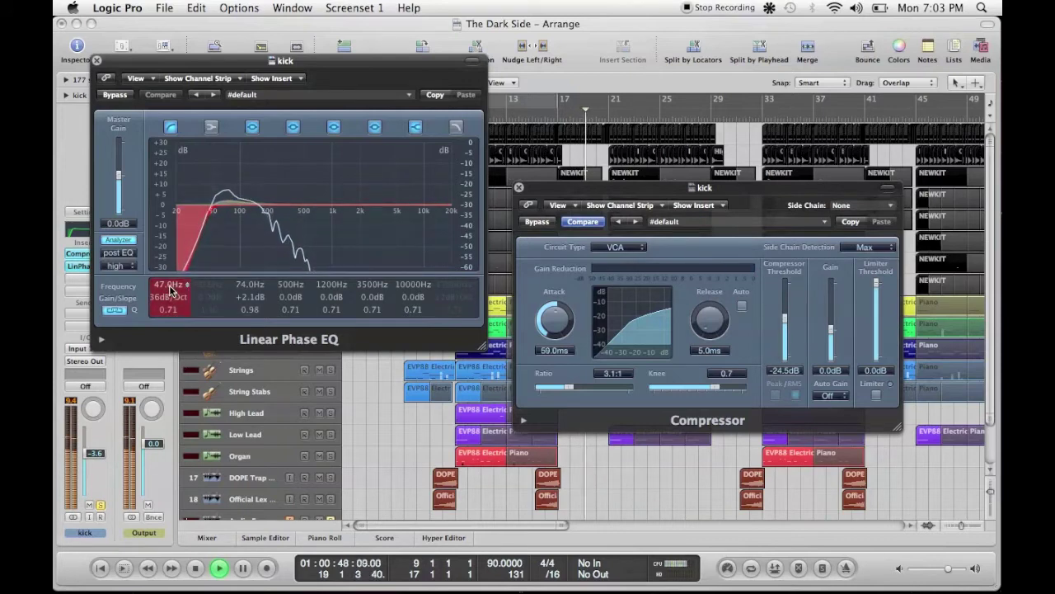
{"action": "left_click_drag", "start_coordinate": [168, 284], "coordinate": [165, 260]}
{"action": "left_click", "coordinate": [97, 62]}
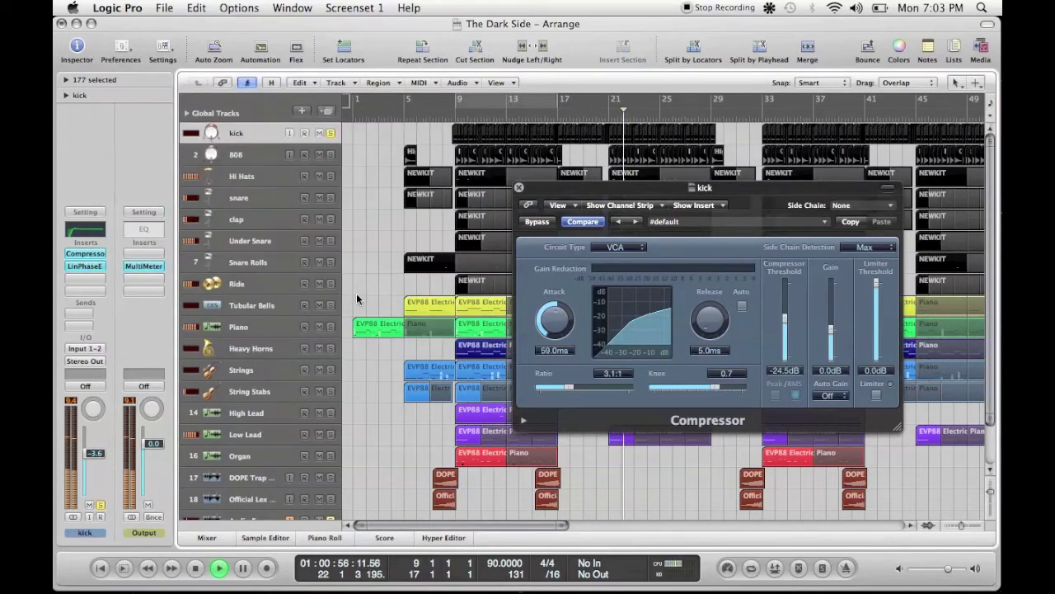
Set the kick's volume to -2.4 dB and close its Compressor window.
{"action": "scroll", "coordinate": [334, 368], "scroll_direction": "down", "scroll_amount": 1}
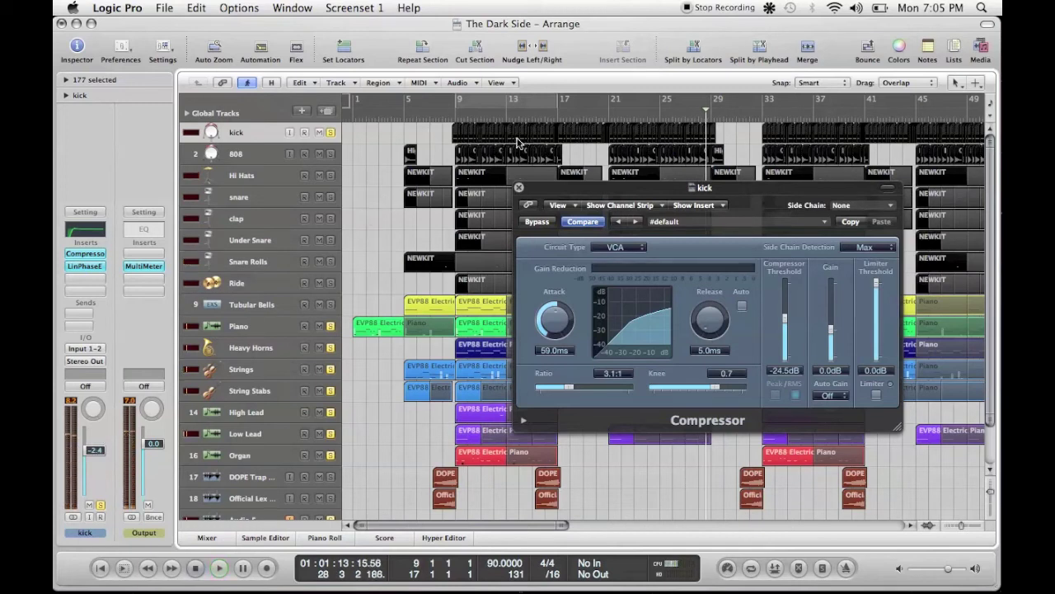
{"action": "left_click", "coordinate": [520, 187]}
{"action": "scroll", "coordinate": [388, 263], "scroll_direction": "down", "scroll_amount": 1}
{"action": "scroll", "coordinate": [388, 264], "scroll_direction": "up", "scroll_amount": 1}
{"action": "scroll", "coordinate": [366, 252], "scroll_direction": "down", "scroll_amount": 1}
{"action": "scroll", "coordinate": [365, 253], "scroll_direction": "up", "scroll_amount": 1}
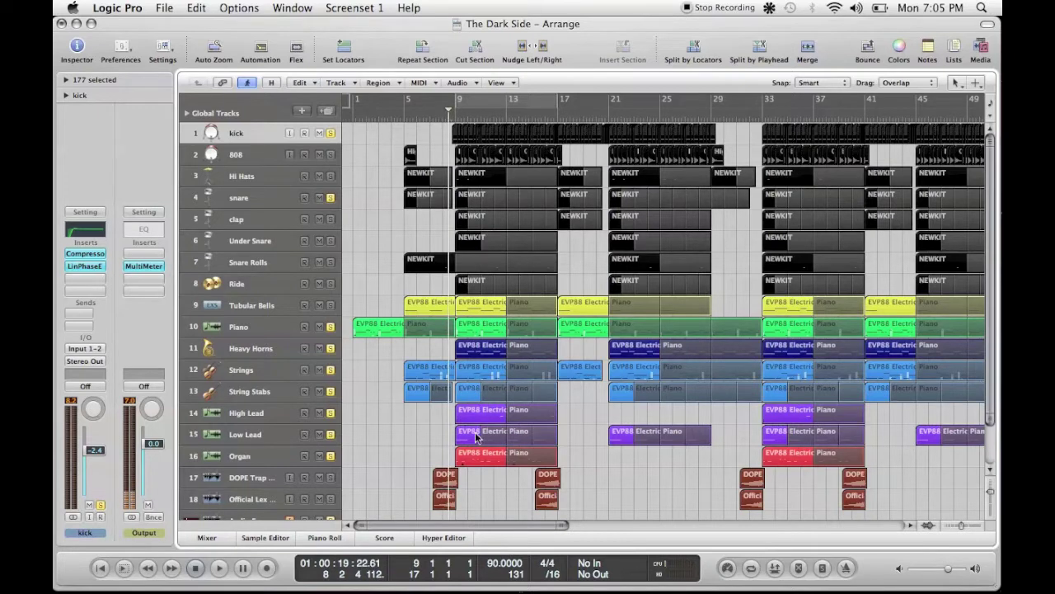
Play the song louder with bars 9 to 17 cycling, and select the snare track.
{"action": "key", "text": "XF86AudioRaiseVolume"}
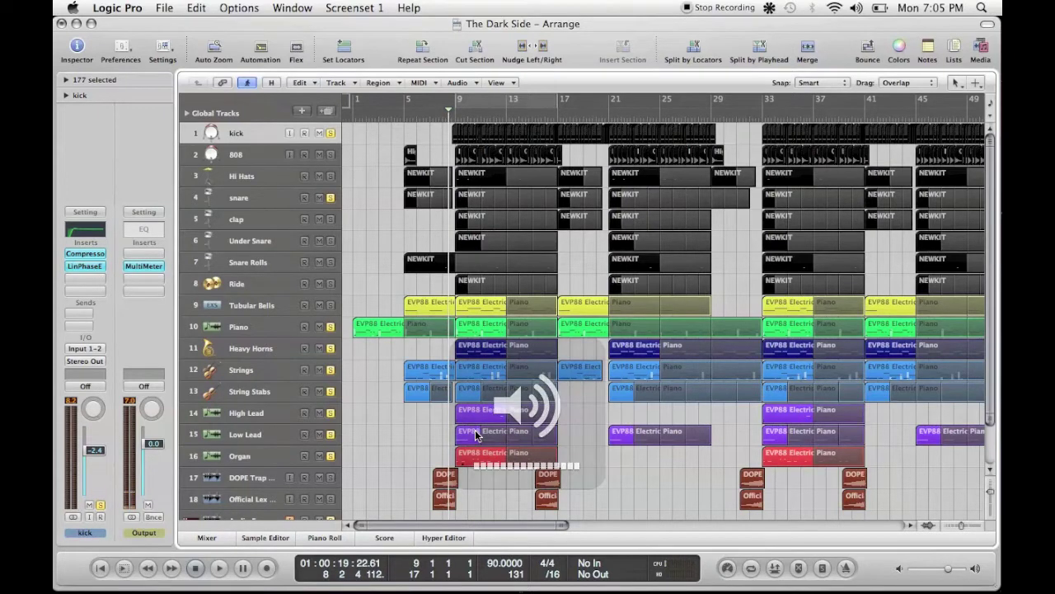
{"action": "key", "text": "space"}
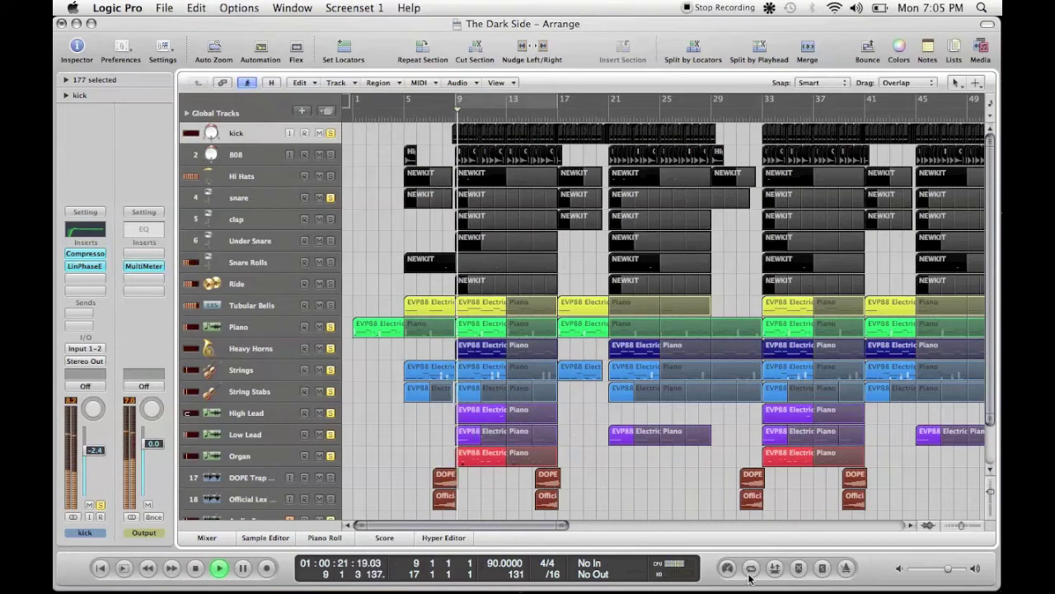
{"action": "key", "text": "c"}
{"action": "left_click", "coordinate": [254, 208]}
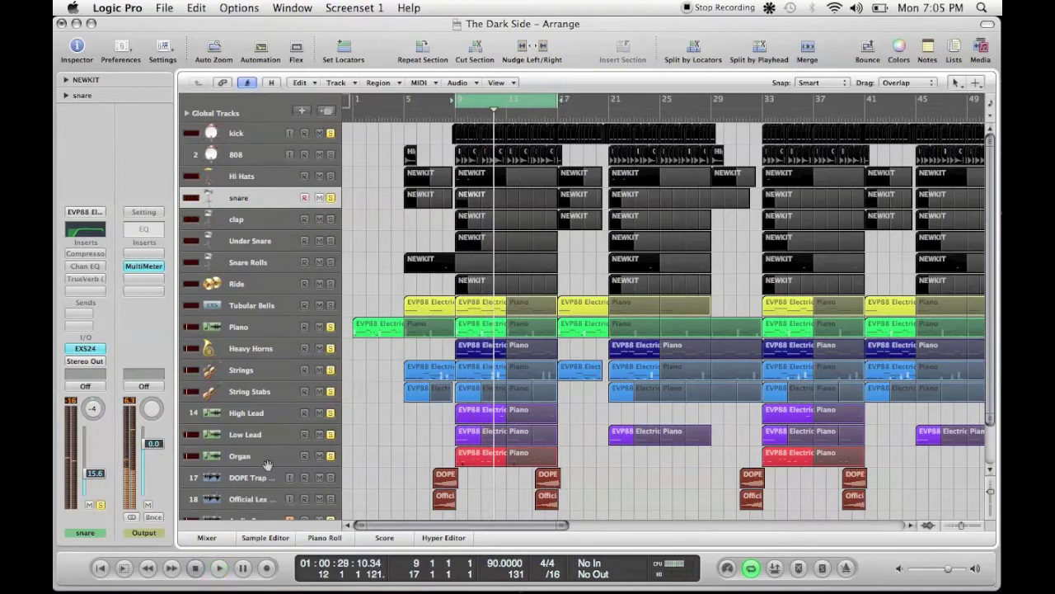
Limit the soloed tracks to the kick and snare, and take the snare's Compressor out of bypass.
{"action": "scroll", "coordinate": [345, 356], "scroll_direction": "down", "scroll_amount": 3}
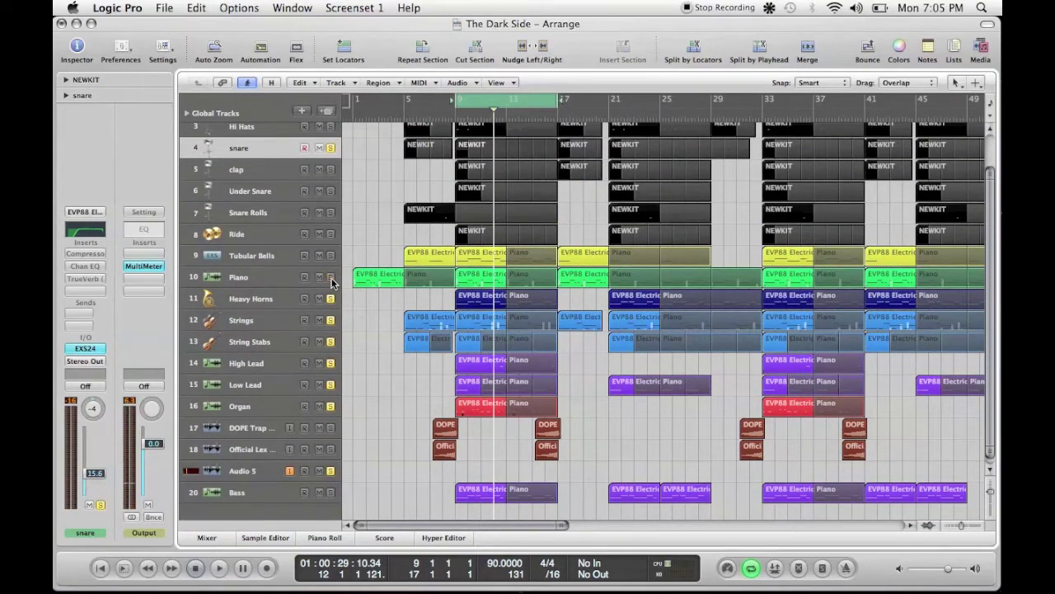
{"action": "scroll", "coordinate": [333, 421], "scroll_direction": "up", "scroll_amount": 3}
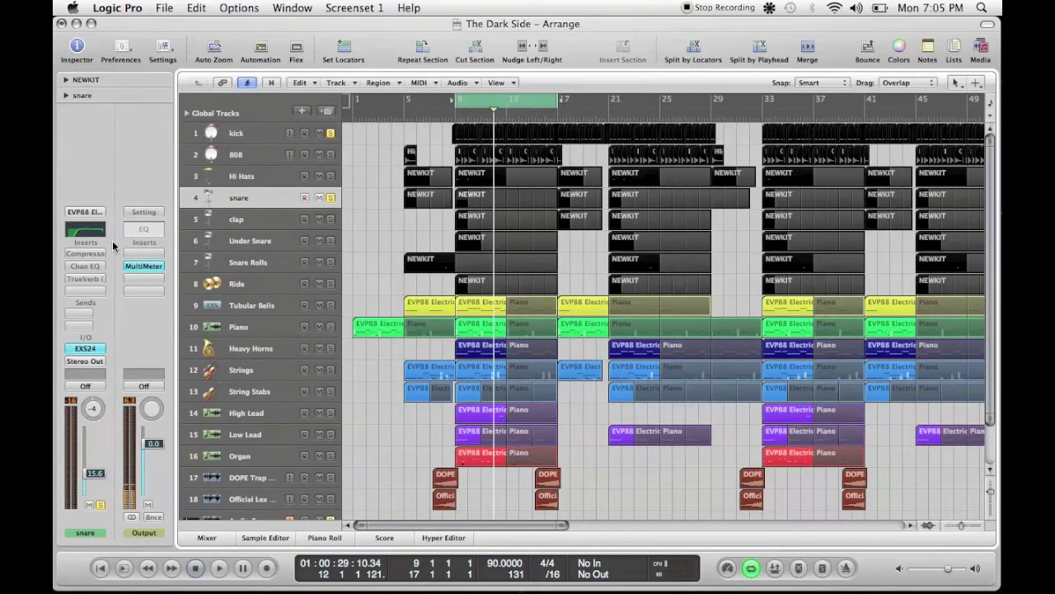
{"action": "left_click", "coordinate": [85, 254]}
{"action": "left_click_drag", "start_coordinate": [176, 62], "coordinate": [445, 81]}
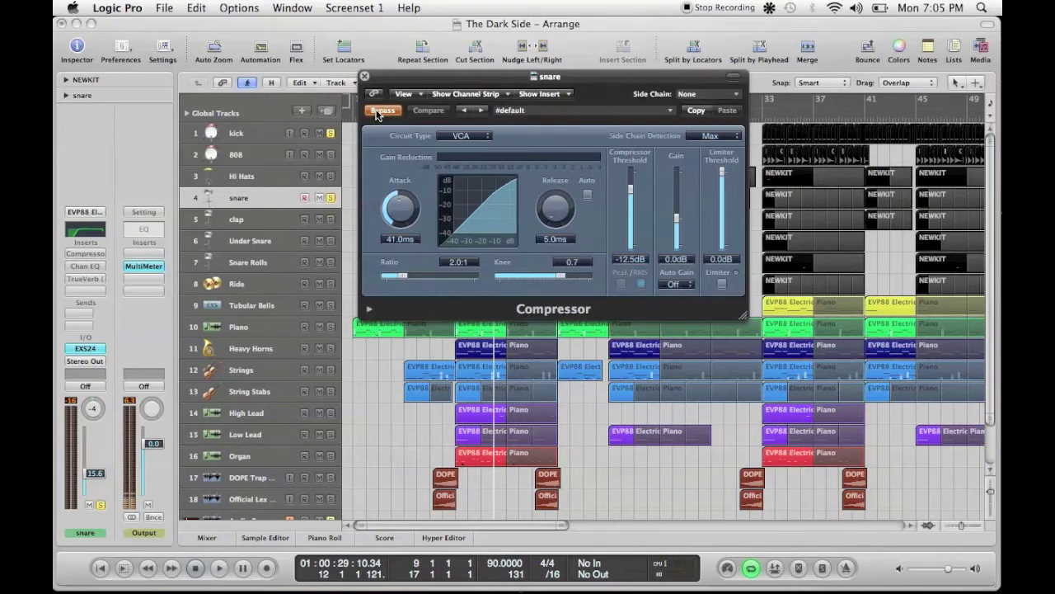
{"action": "left_click_drag", "start_coordinate": [430, 82], "coordinate": [652, 85]}
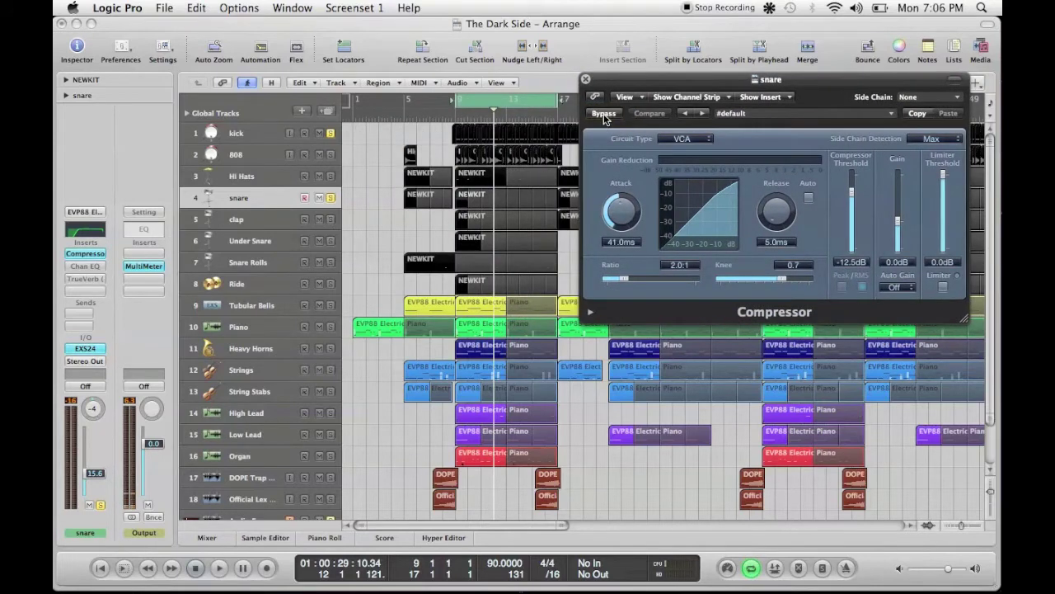
During playback, set the snare Compressor's threshold to -29.5 dB and the snare's volume to -12.4 dB.
{"action": "key", "text": "space"}
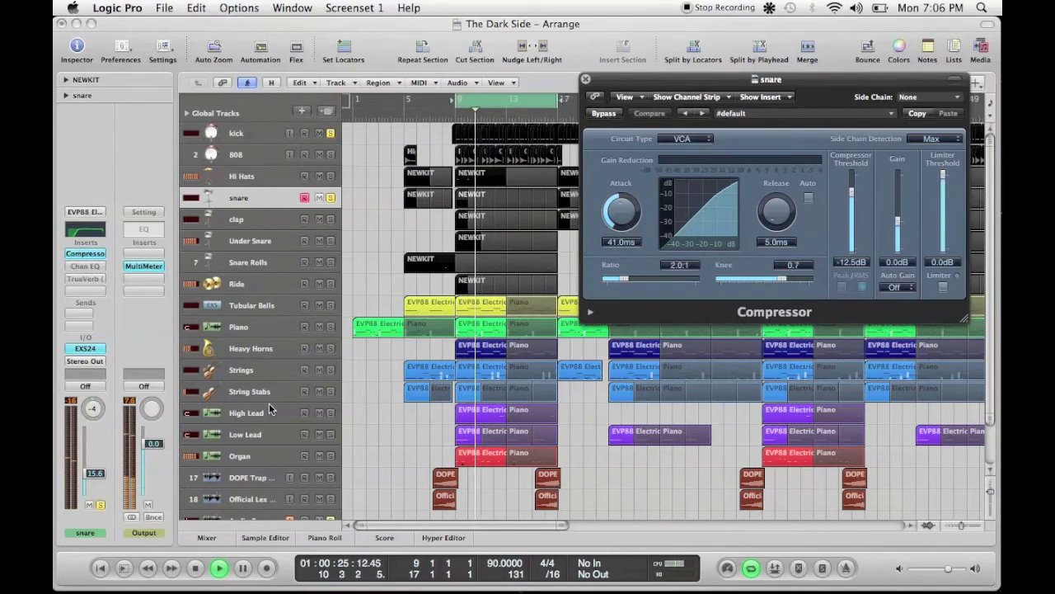
{"action": "left_click_drag", "start_coordinate": [852, 192], "coordinate": [856, 219]}
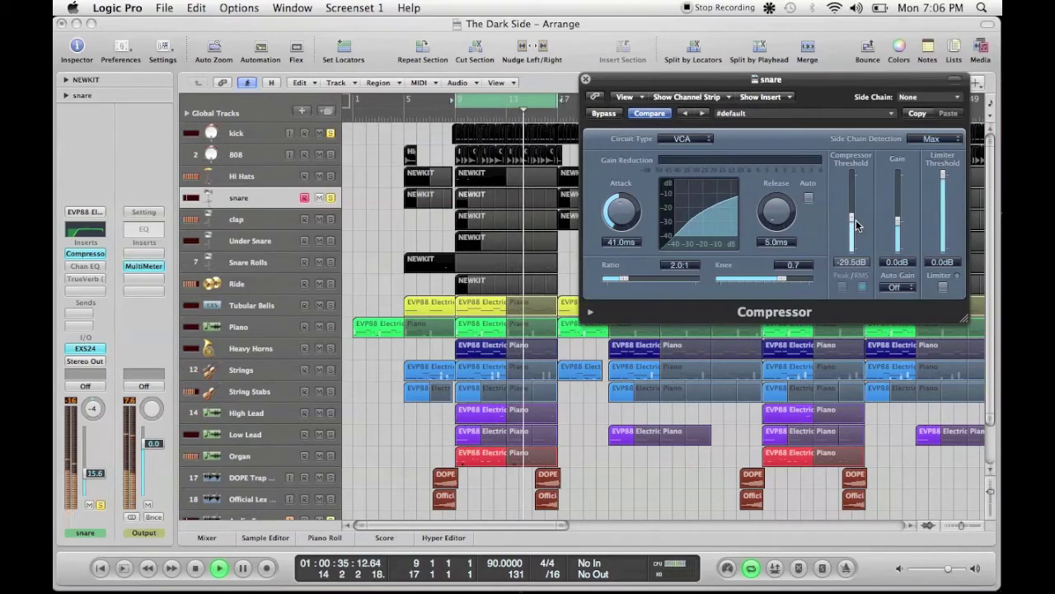
{"action": "left_click_drag", "start_coordinate": [86, 472], "coordinate": [100, 470]}
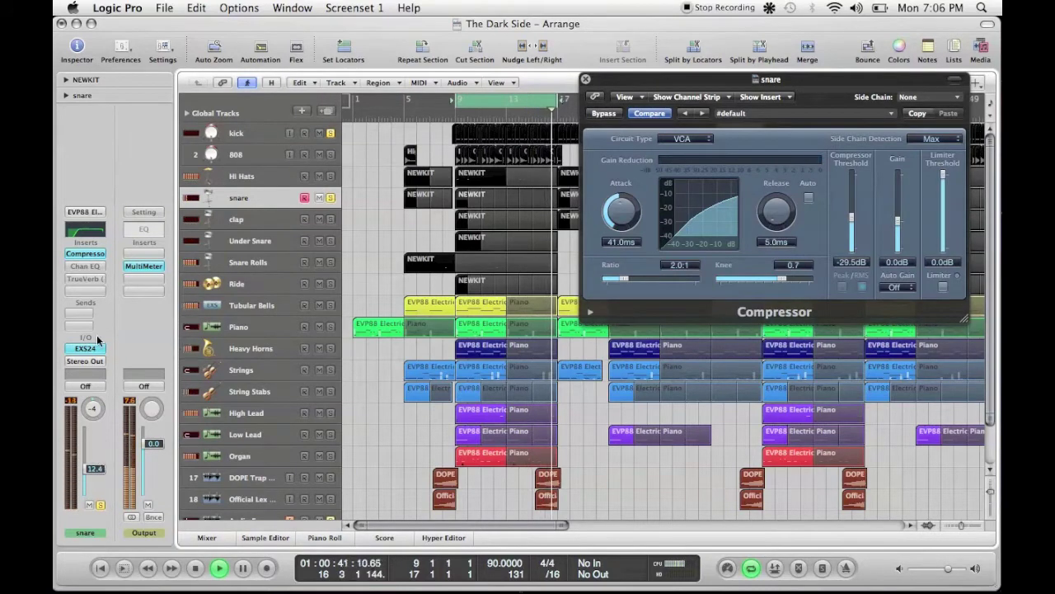
Set the snare's volume to -10.6 dB, and enable its Channel EQ with a 215 Hz low cut and +2.5 dB at 500 Hz.
{"action": "left_click", "coordinate": [90, 268]}
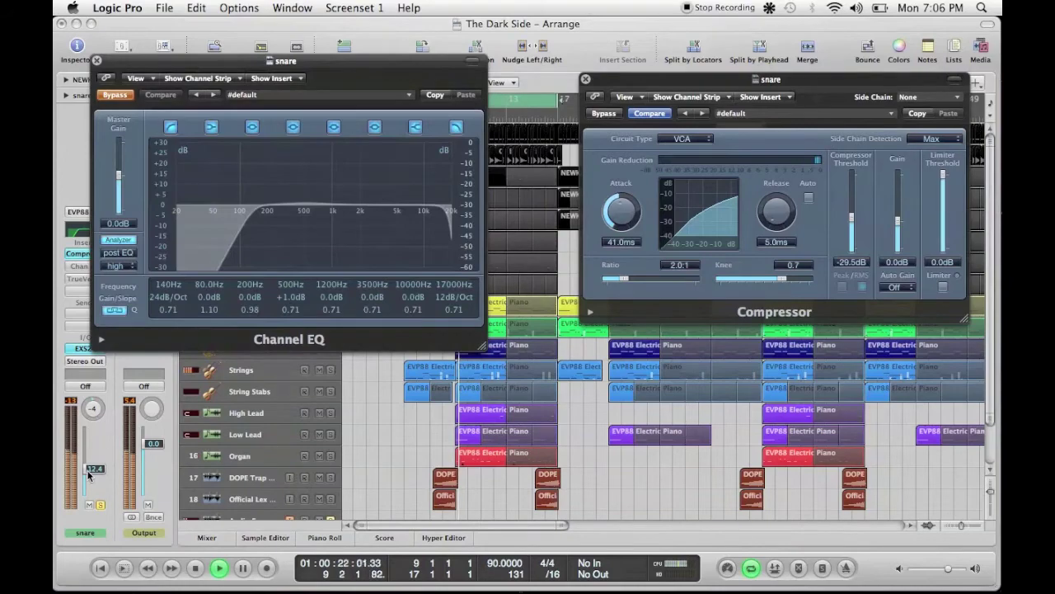
{"action": "left_click_drag", "start_coordinate": [90, 467], "coordinate": [90, 467]}
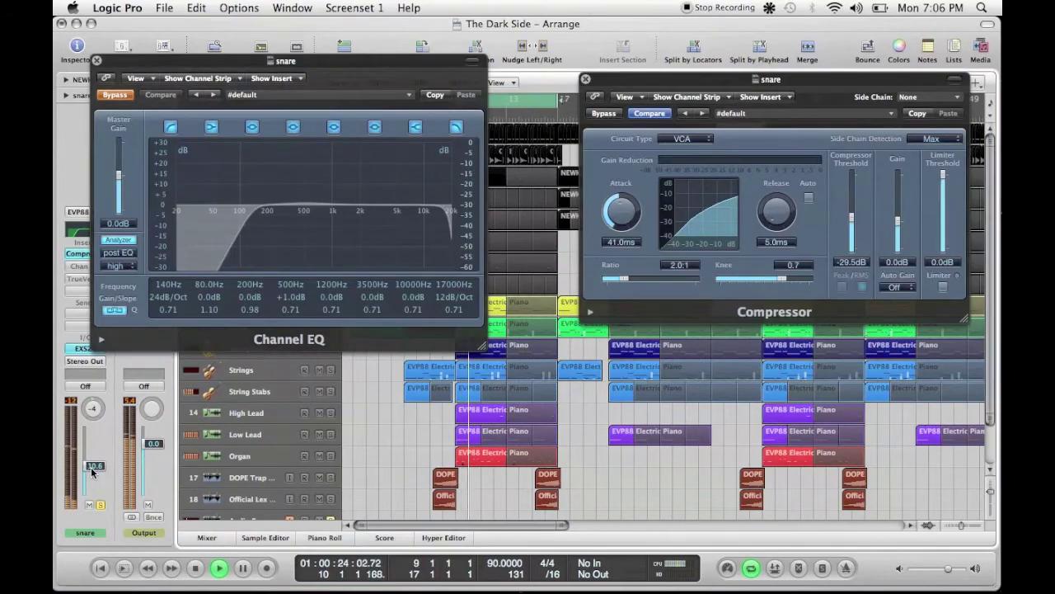
{"action": "left_click_drag", "start_coordinate": [196, 71], "coordinate": [319, 94]}
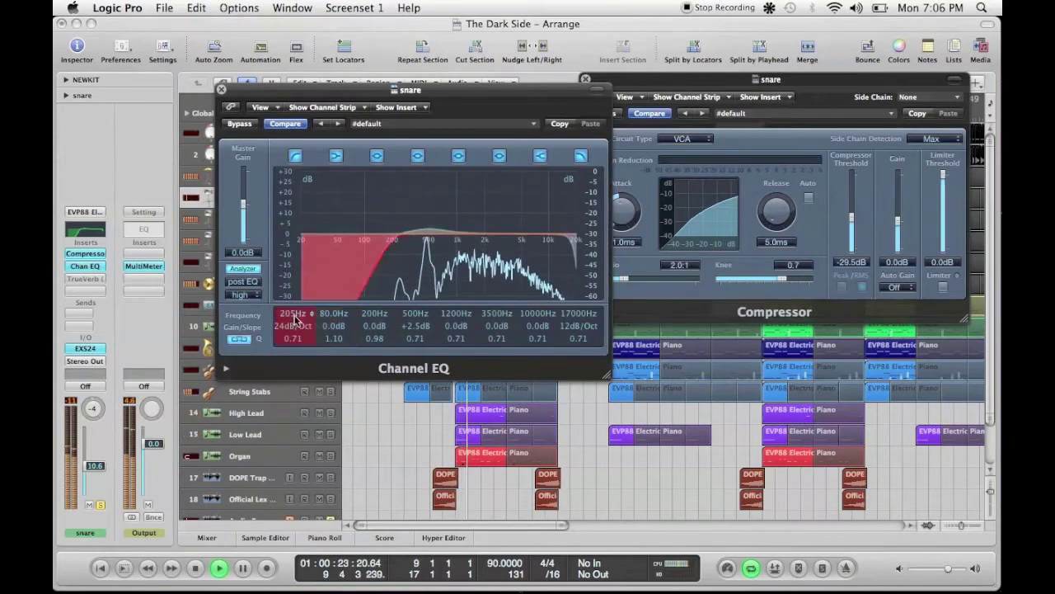
{"action": "left_click_drag", "start_coordinate": [293, 314], "coordinate": [293, 311]}
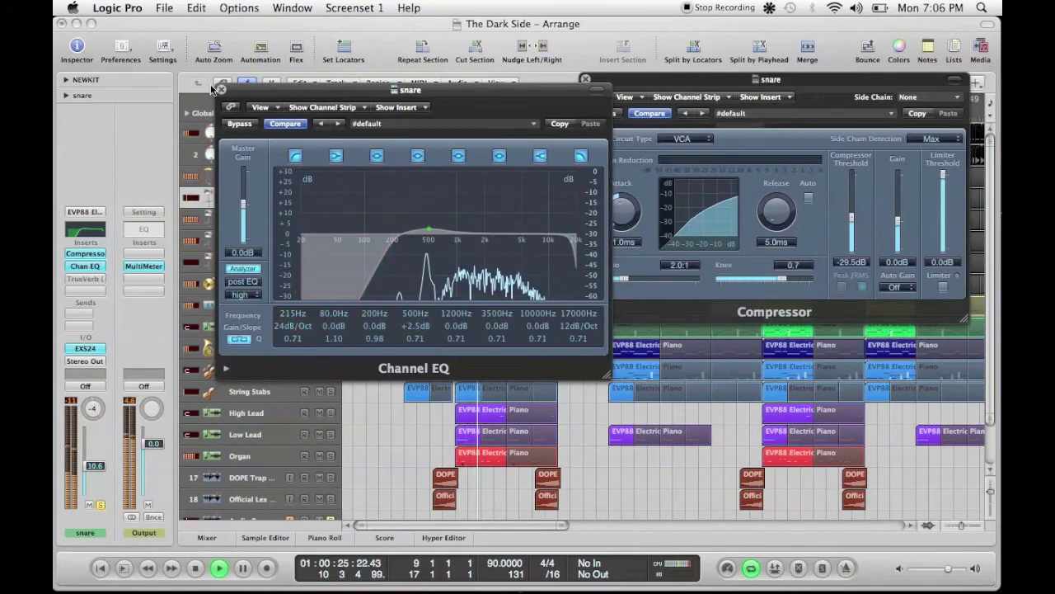
{"action": "left_click", "coordinate": [220, 90]}
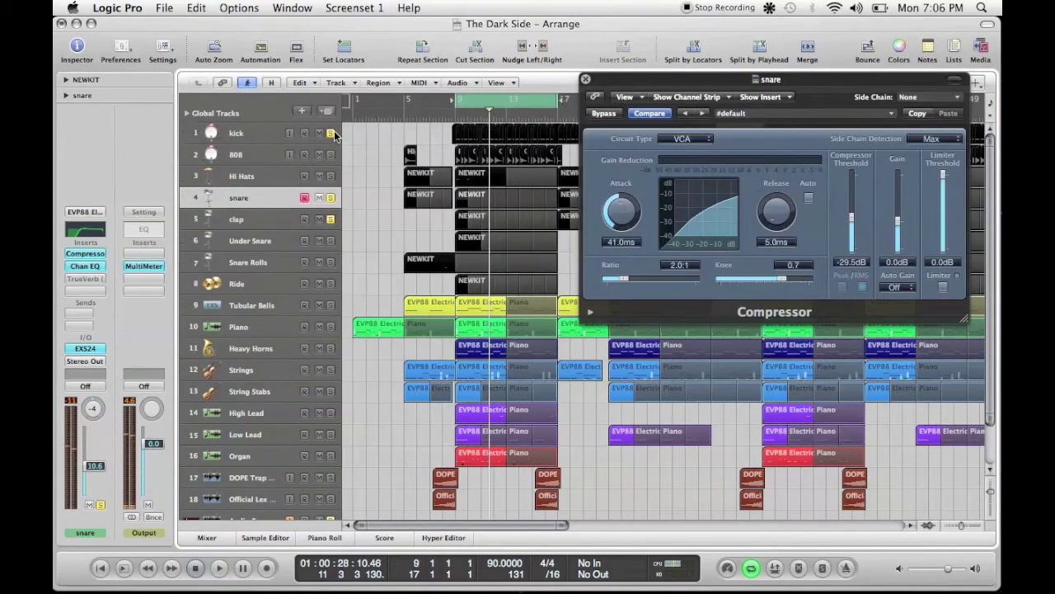
Solo only the clap, play from about bar 8, and set the clap's volume to -14.6 dB.
{"action": "left_click", "coordinate": [448, 120]}
{"action": "left_click", "coordinate": [246, 224]}
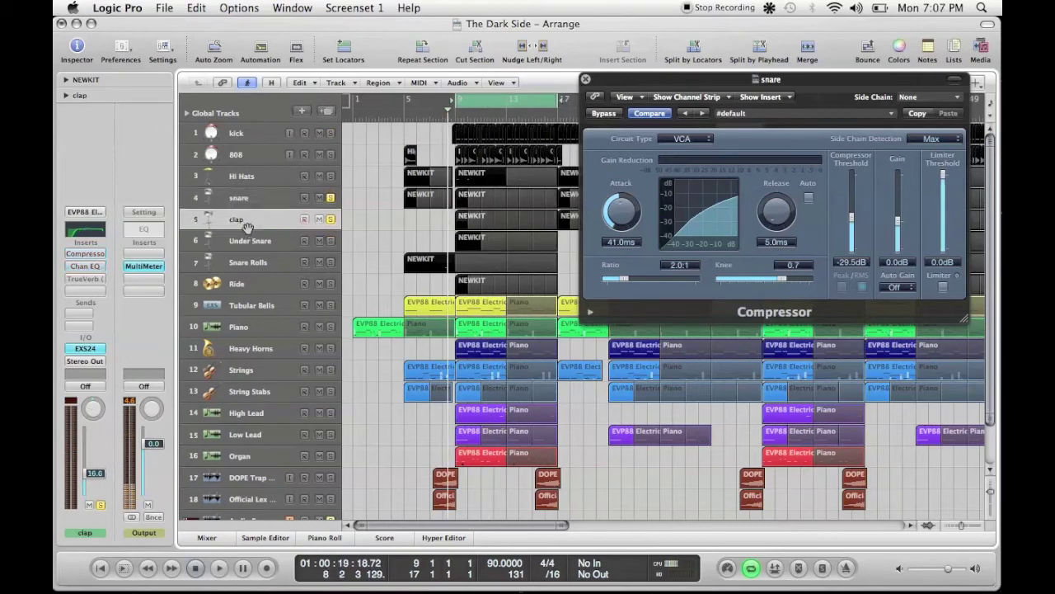
{"action": "key", "text": "space"}
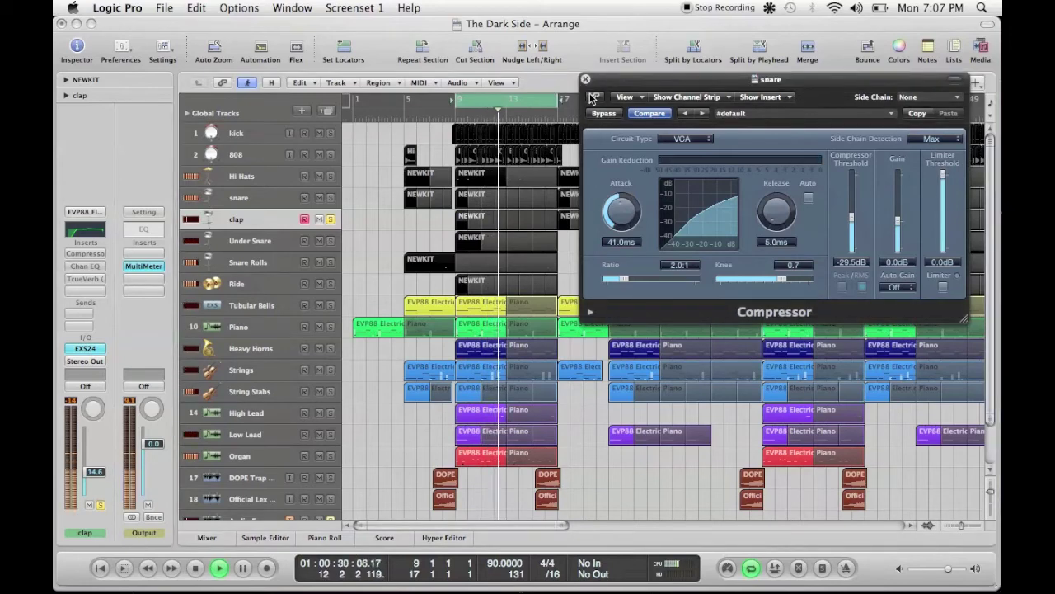
{"action": "left_click", "coordinate": [250, 199]}
{"action": "left_click", "coordinate": [247, 220]}
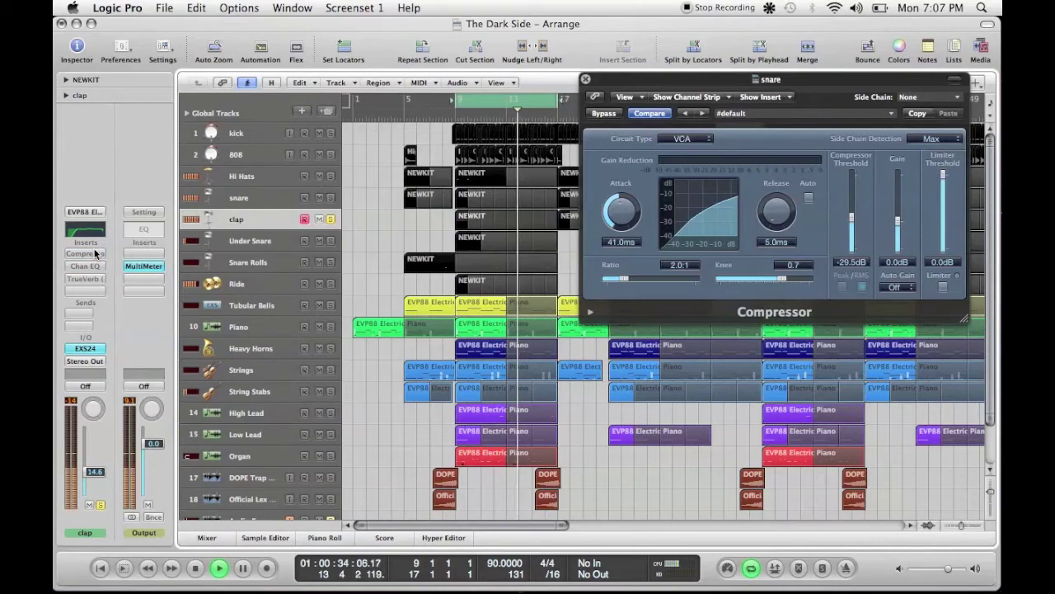
Enable the clap's Compressor with a 62.0 ms attack and a -21.5 dB threshold, and close both Compressor windows.
{"action": "left_click", "coordinate": [96, 254]}
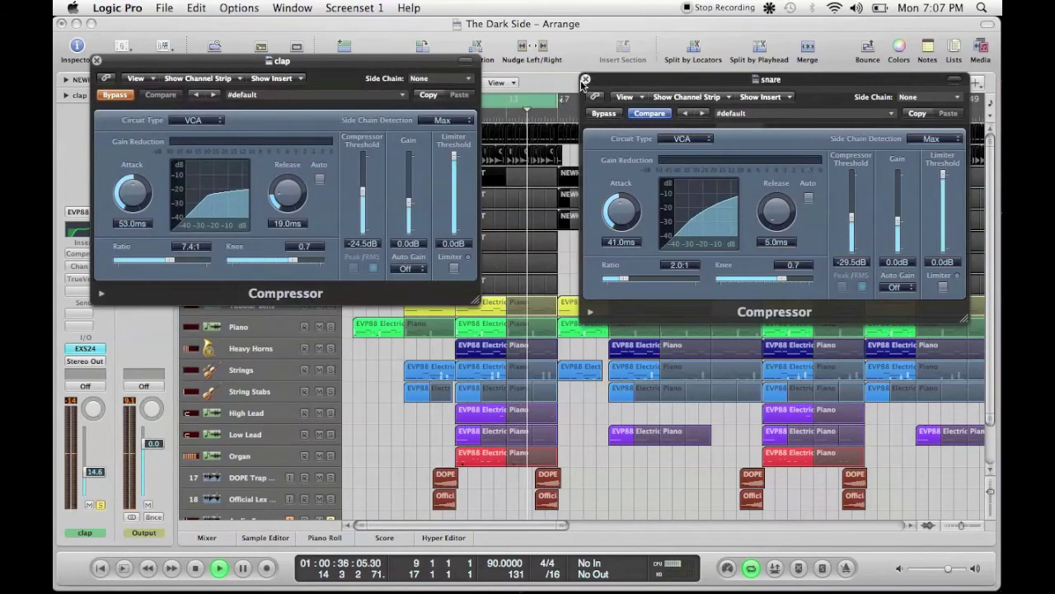
{"action": "left_click", "coordinate": [585, 79]}
{"action": "left_click_drag", "start_coordinate": [394, 69], "coordinate": [930, 86]}
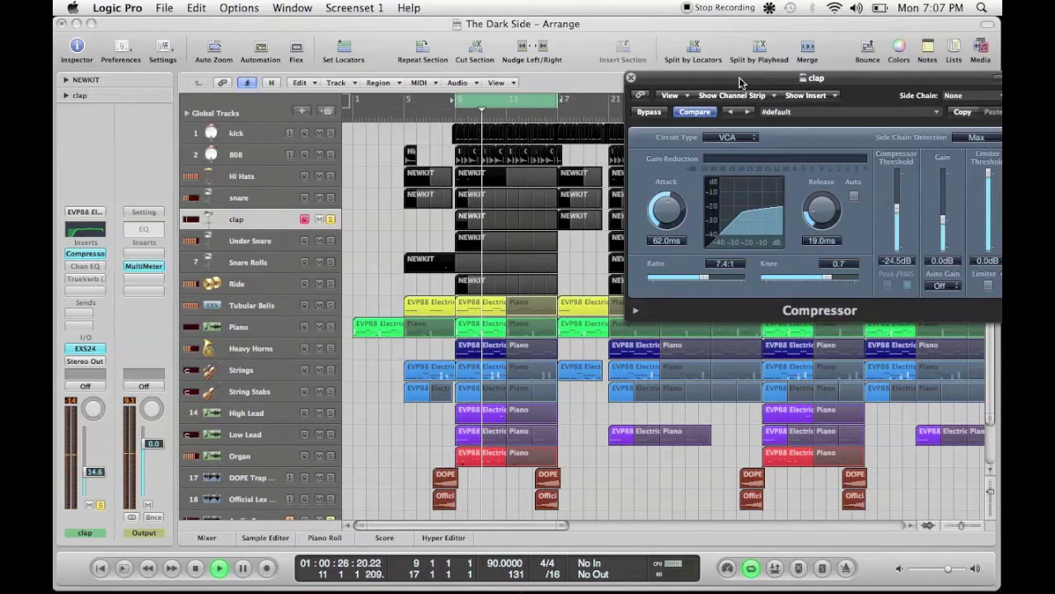
{"action": "left_click_drag", "start_coordinate": [739, 82], "coordinate": [639, 72]}
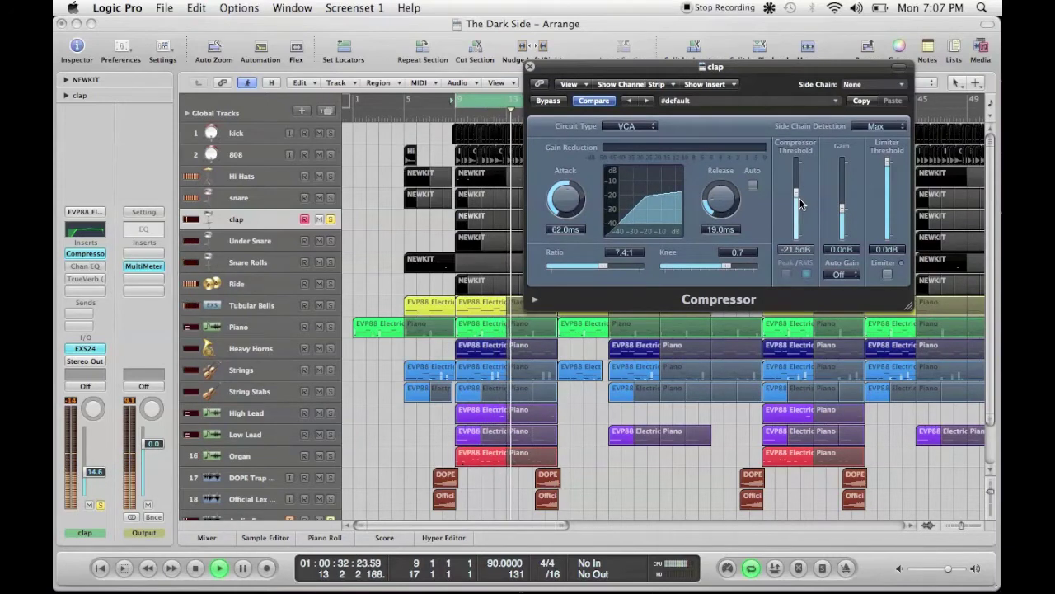
{"action": "left_click", "coordinate": [530, 66]}
Enable the clap's Channel EQ with a 205 Hz low cut and a +2.0 dB boost at 1080 Hz.
{"action": "left_click", "coordinate": [80, 266]}
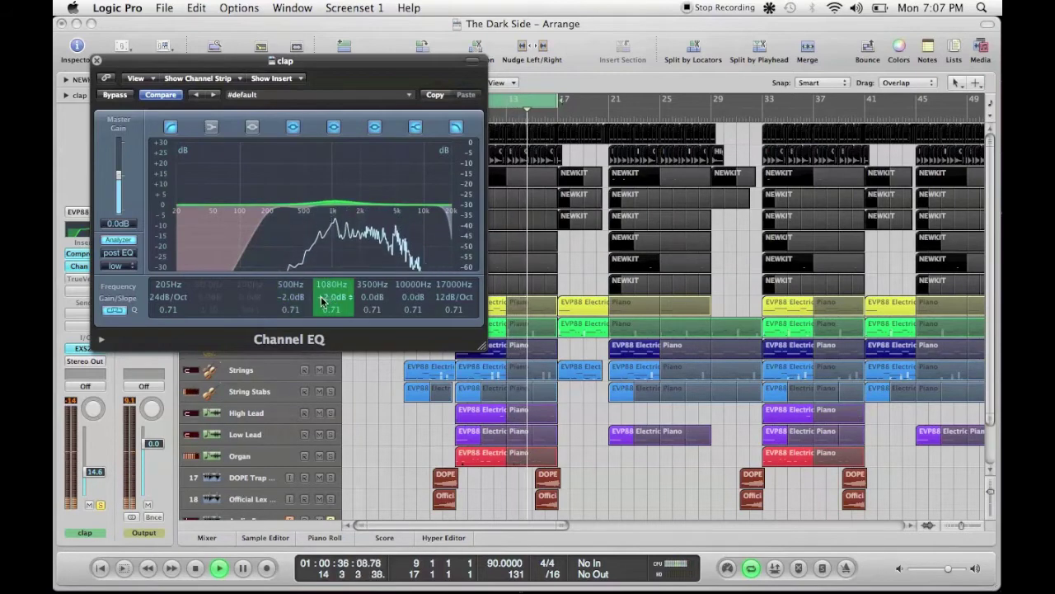
{"action": "left_click_drag", "start_coordinate": [321, 302], "coordinate": [317, 299]}
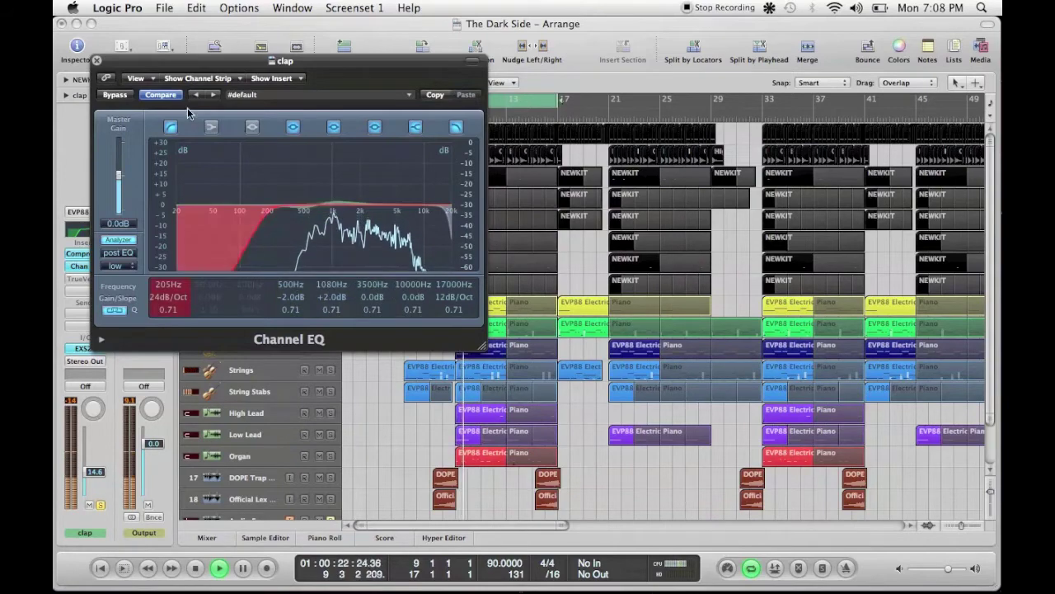
{"action": "left_click", "coordinate": [97, 60]}
Adjust the 1200 Hz band's gain in the snare's Channel EQ and close its window.
{"action": "left_click", "coordinate": [257, 198]}
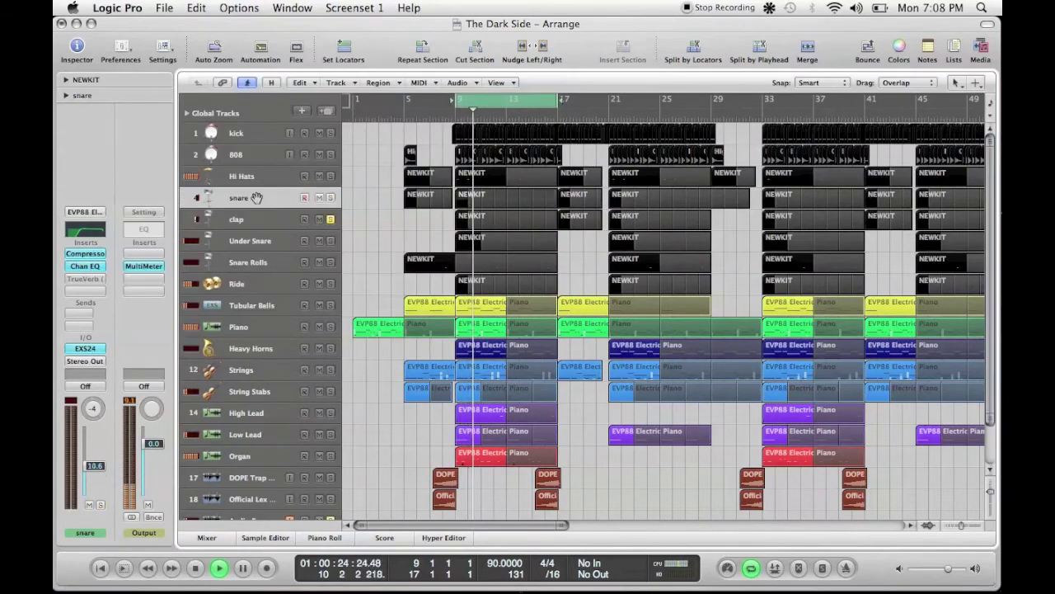
{"action": "left_click", "coordinate": [81, 267]}
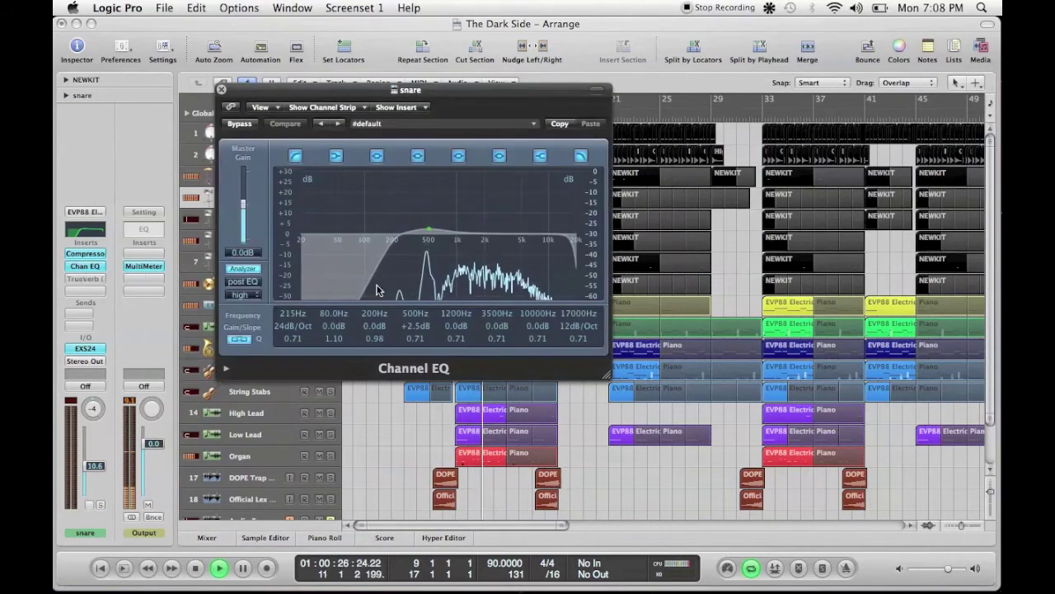
{"action": "left_click_drag", "start_coordinate": [456, 328], "coordinate": [458, 335]}
{"action": "left_click", "coordinate": [221, 88]}
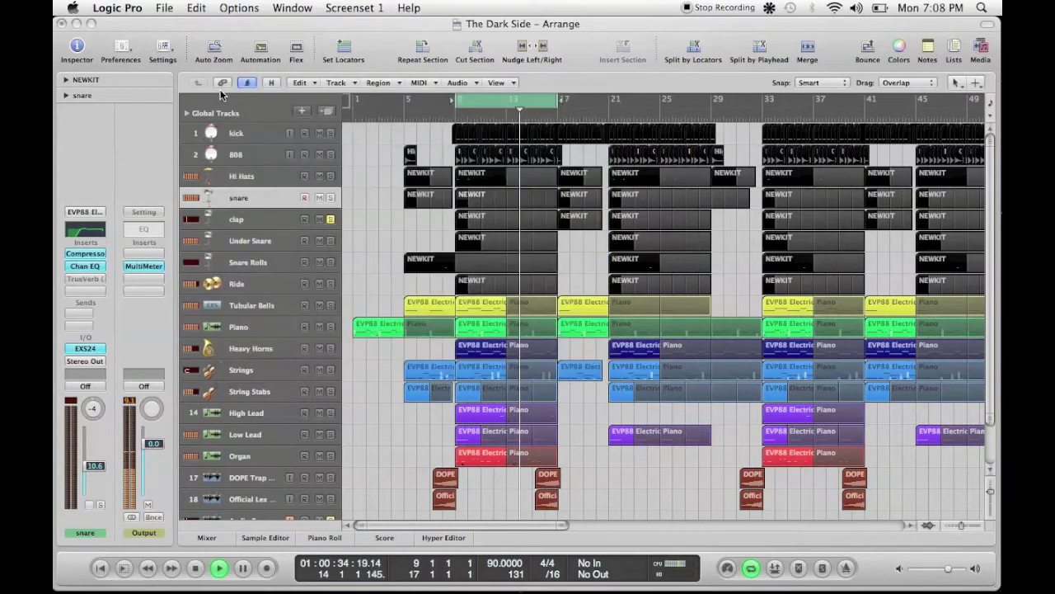
Set the clap's volume to -13.4 dB and enable its TrueVerb reverb with the New York plate preset.
{"action": "left_click", "coordinate": [272, 223]}
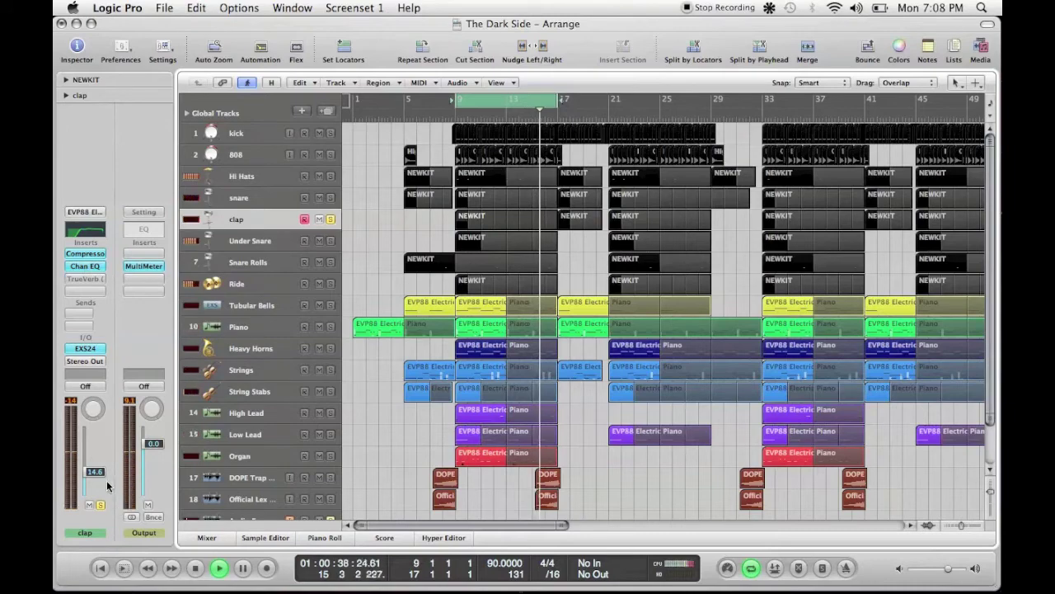
{"action": "left_click_drag", "start_coordinate": [96, 473], "coordinate": [97, 471]}
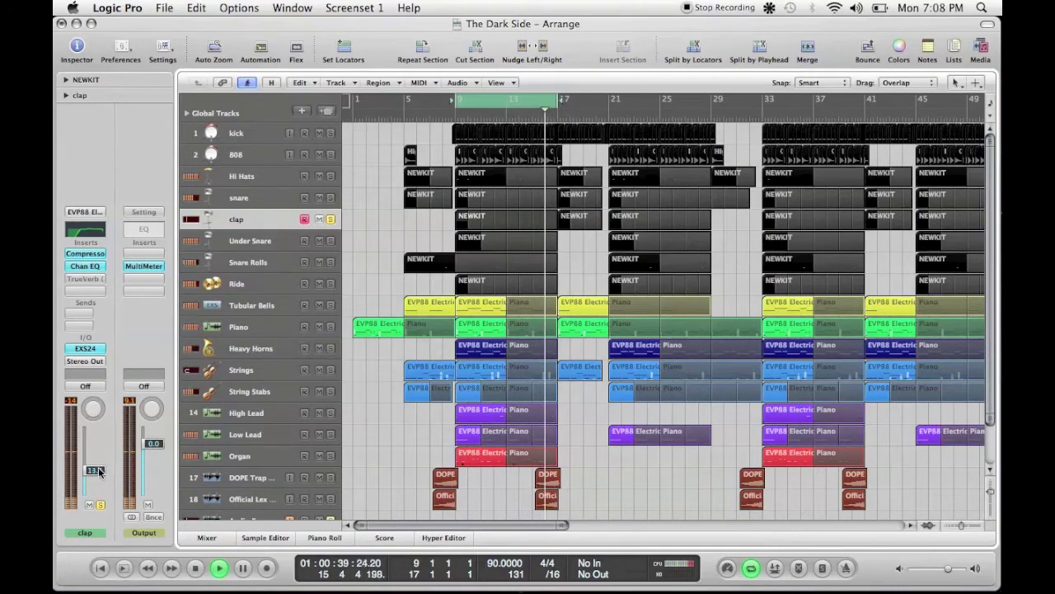
{"action": "left_click", "coordinate": [95, 277]}
{"action": "left_click_drag", "start_coordinate": [329, 63], "coordinate": [388, 69]}
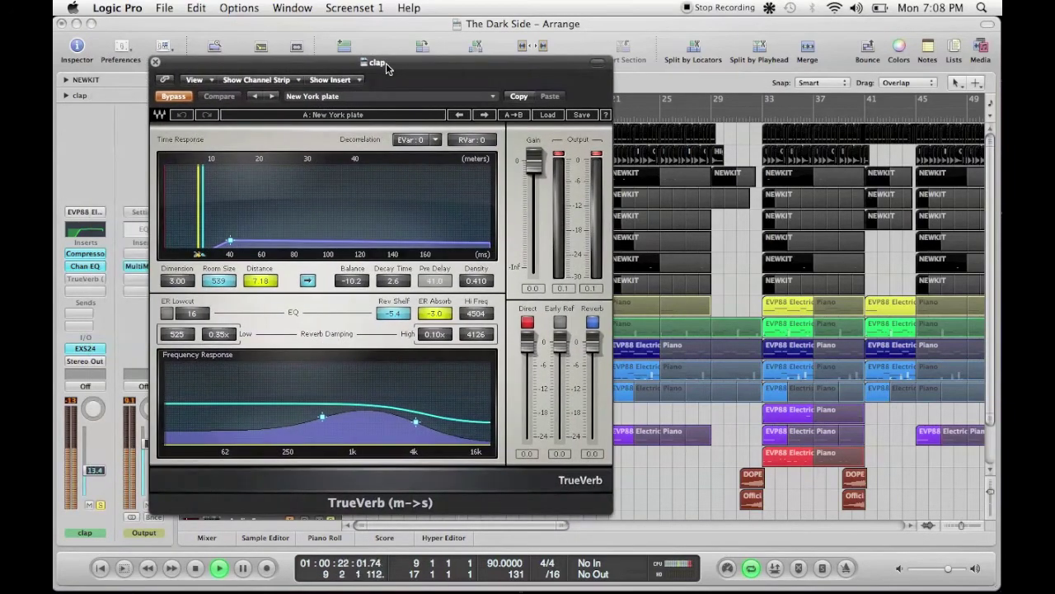
{"action": "left_click", "coordinate": [181, 99]}
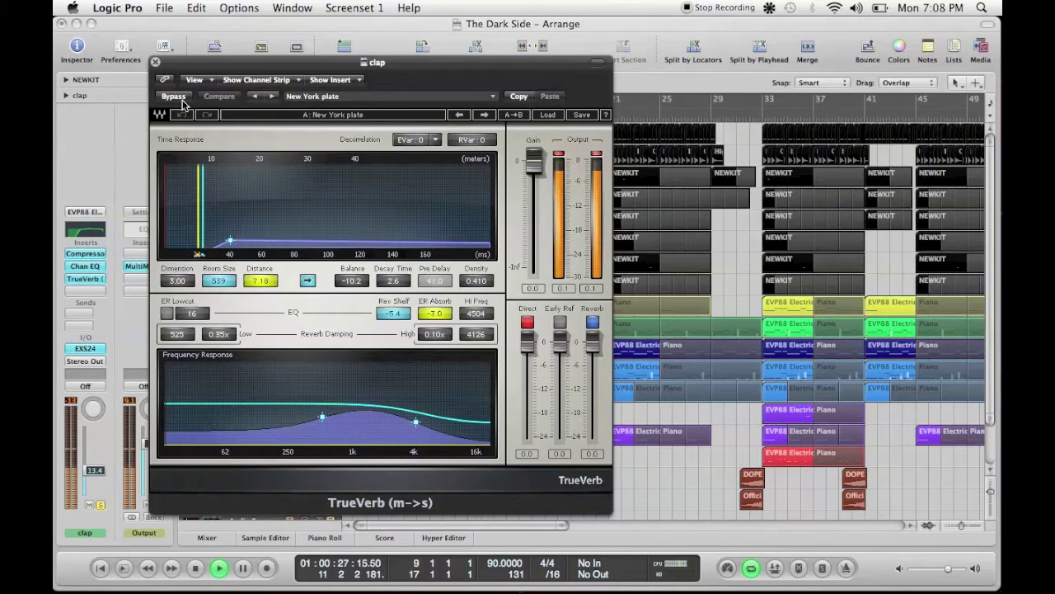
{"action": "left_click", "coordinate": [155, 62]}
Solo the snare alongside the clap and balance their levels, setting the clap's volume to -12.0 dB.
{"action": "left_click", "coordinate": [331, 198]}
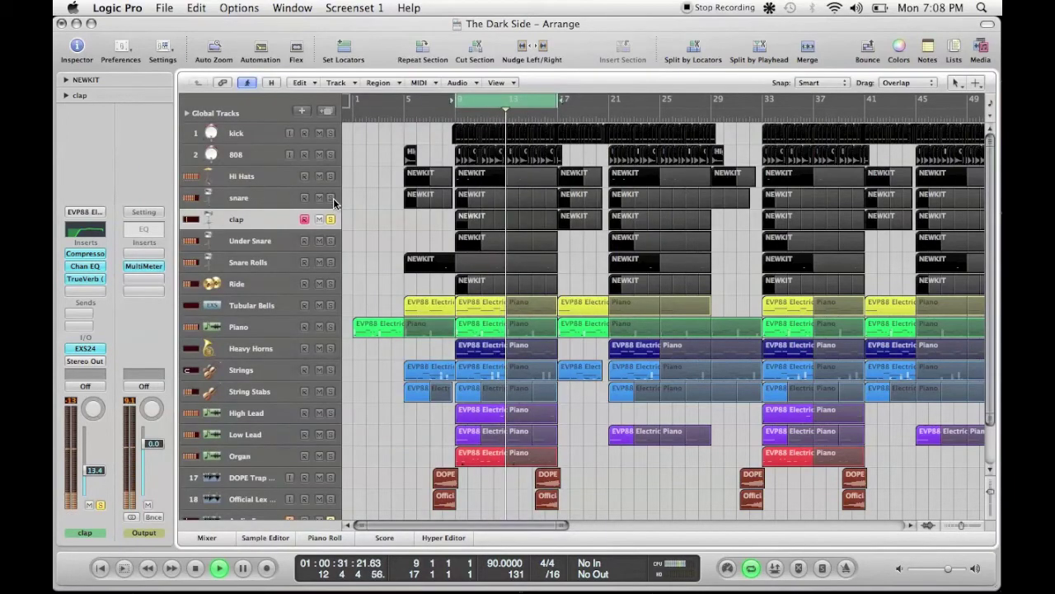
{"action": "left_click", "coordinate": [268, 198]}
{"action": "left_click_drag", "start_coordinate": [89, 473], "coordinate": [89, 474]}
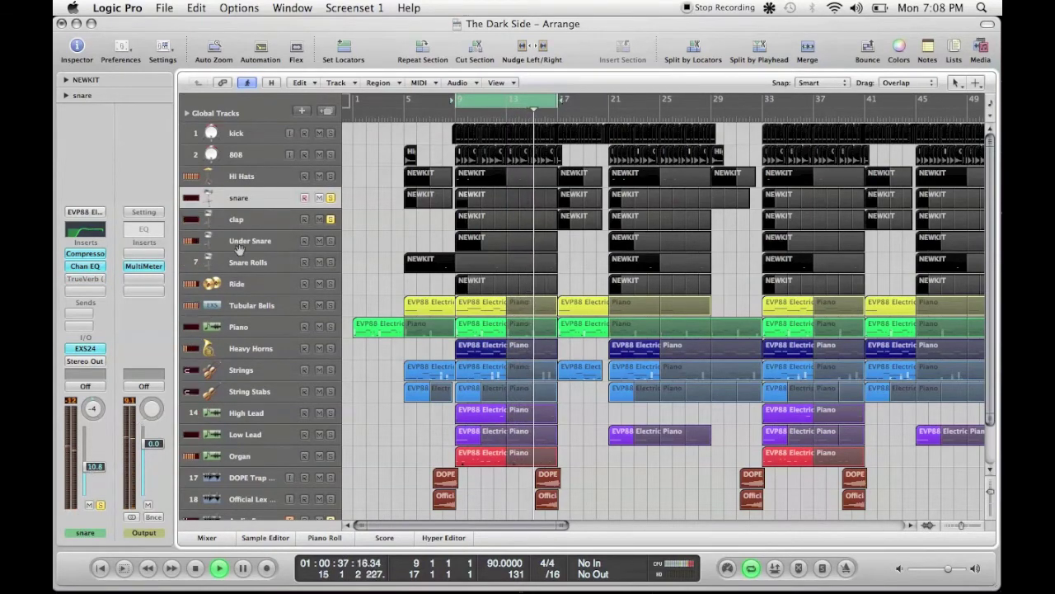
{"action": "key", "text": "Down"}
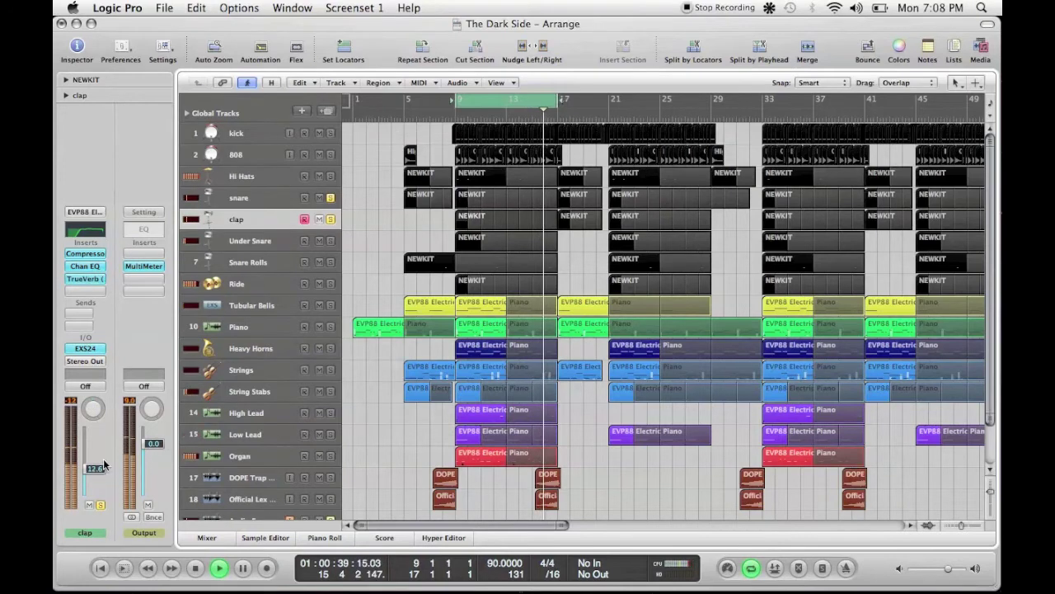
{"action": "left_click_drag", "start_coordinate": [96, 470], "coordinate": [105, 465]}
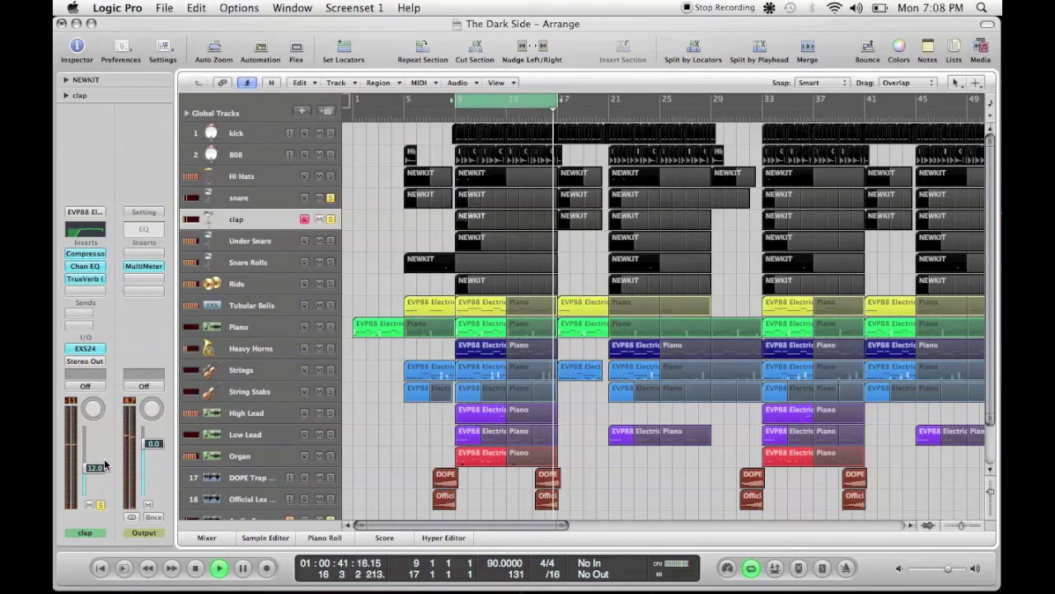
With the kick also soloed, set the snare's volume to -11.8 dB and the clap's to -12.4 dB, and stop playback.
{"action": "left_click", "coordinate": [331, 134]}
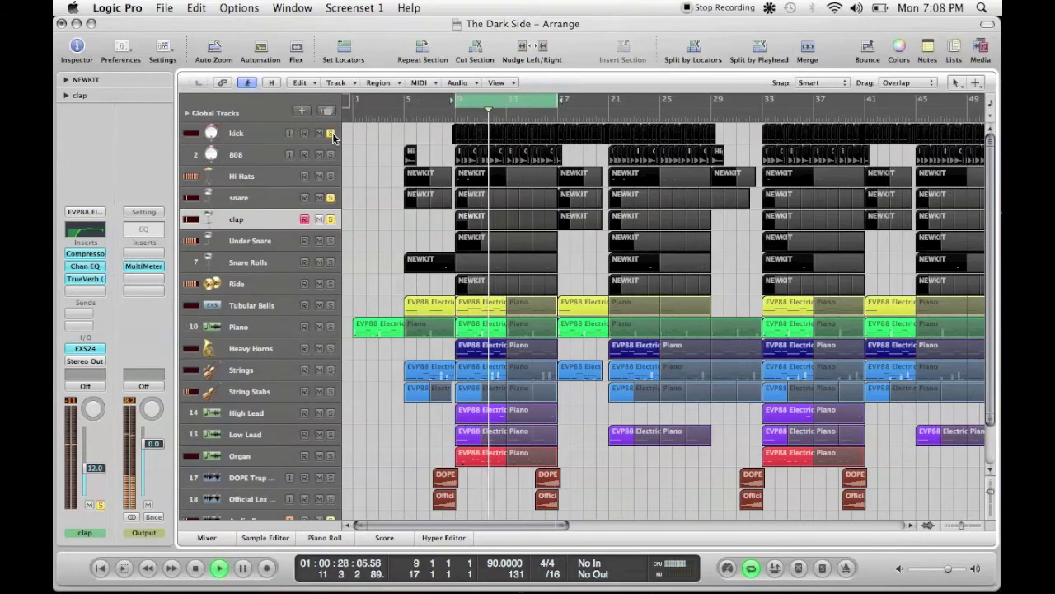
{"action": "left_click", "coordinate": [272, 199]}
{"action": "left_click_drag", "start_coordinate": [93, 471], "coordinate": [100, 471]}
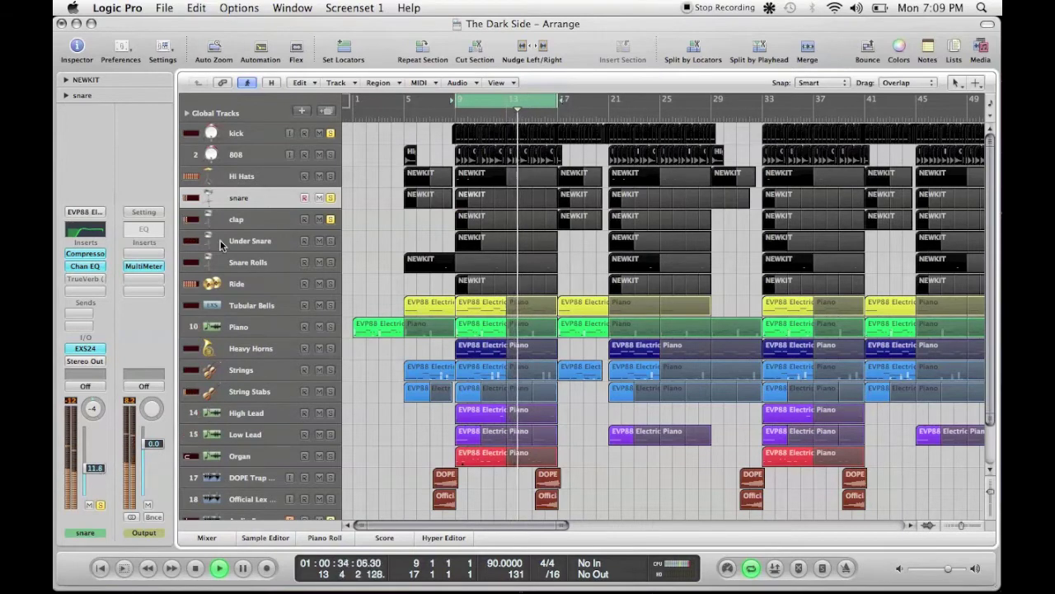
{"action": "key", "text": "Down"}
{"action": "left_click_drag", "start_coordinate": [99, 469], "coordinate": [100, 467]}
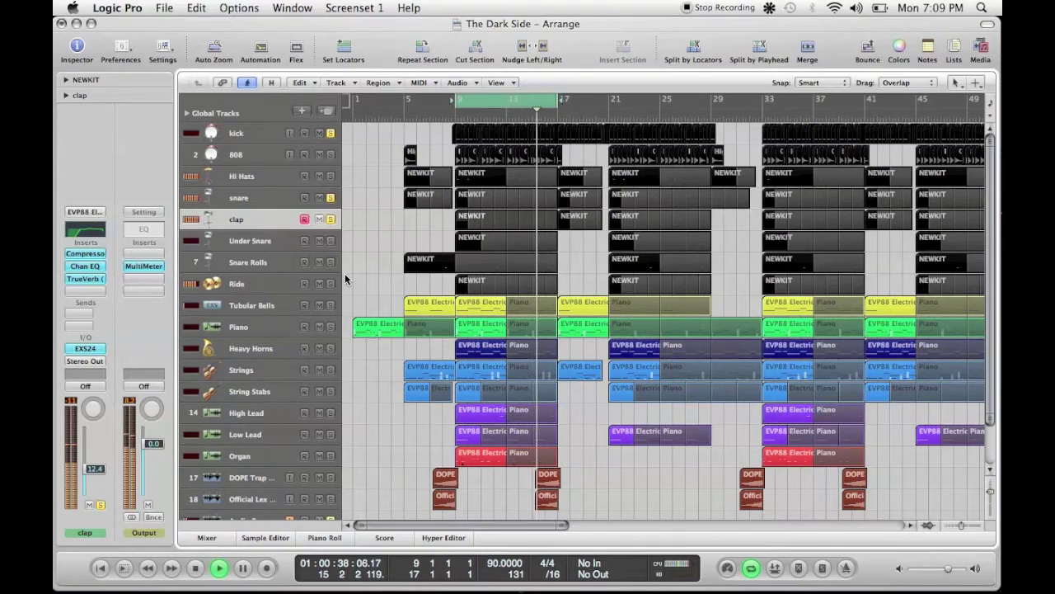
{"action": "key", "text": "space"}
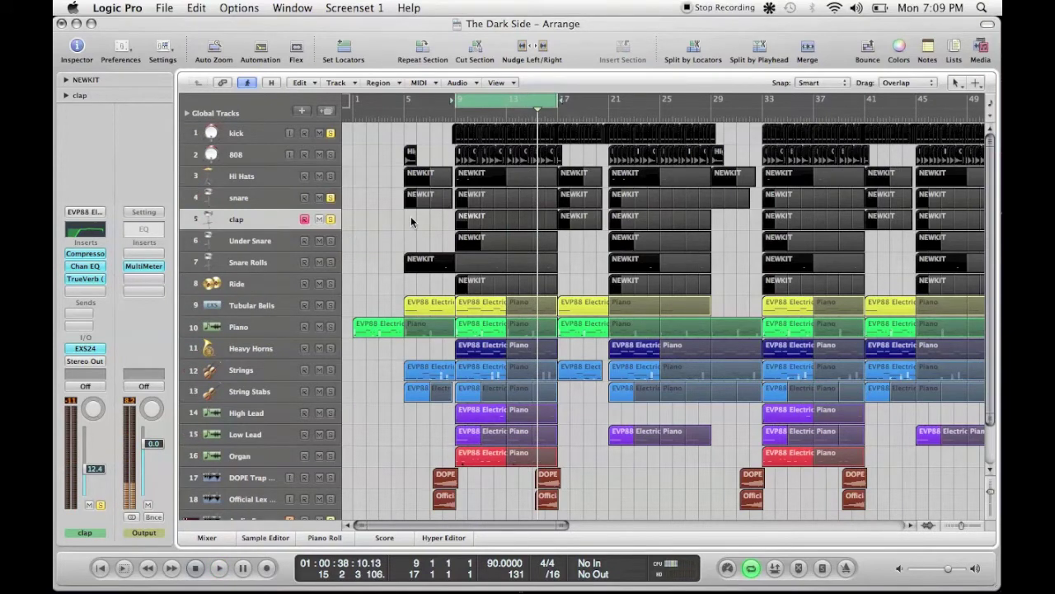
Move the 808 track above the kick, and play the drums with the Hi Hats also soloed.
{"action": "left_click_drag", "start_coordinate": [250, 159], "coordinate": [248, 133]}
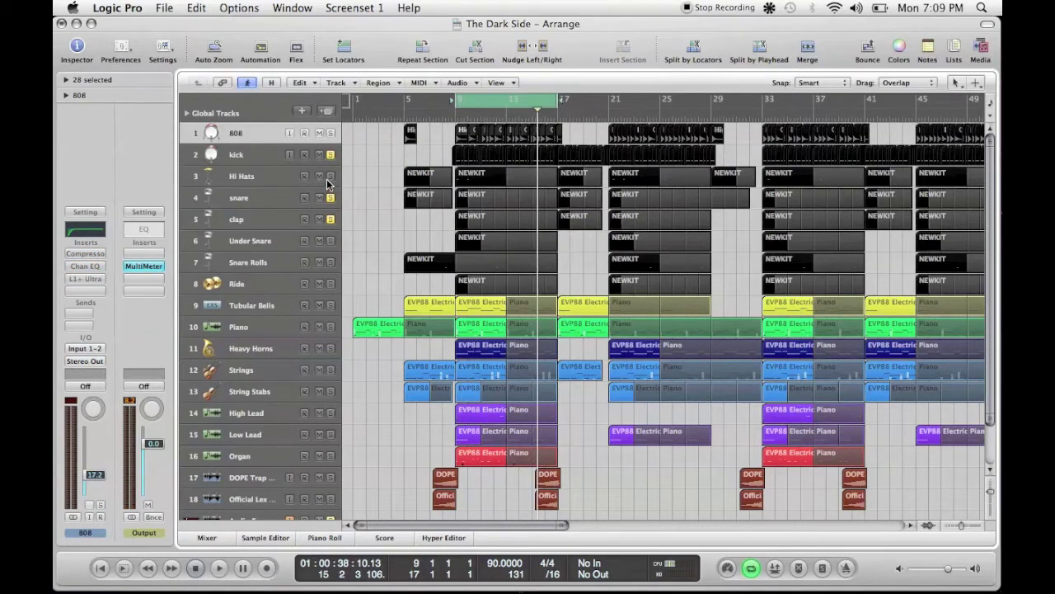
{"action": "left_click", "coordinate": [286, 179]}
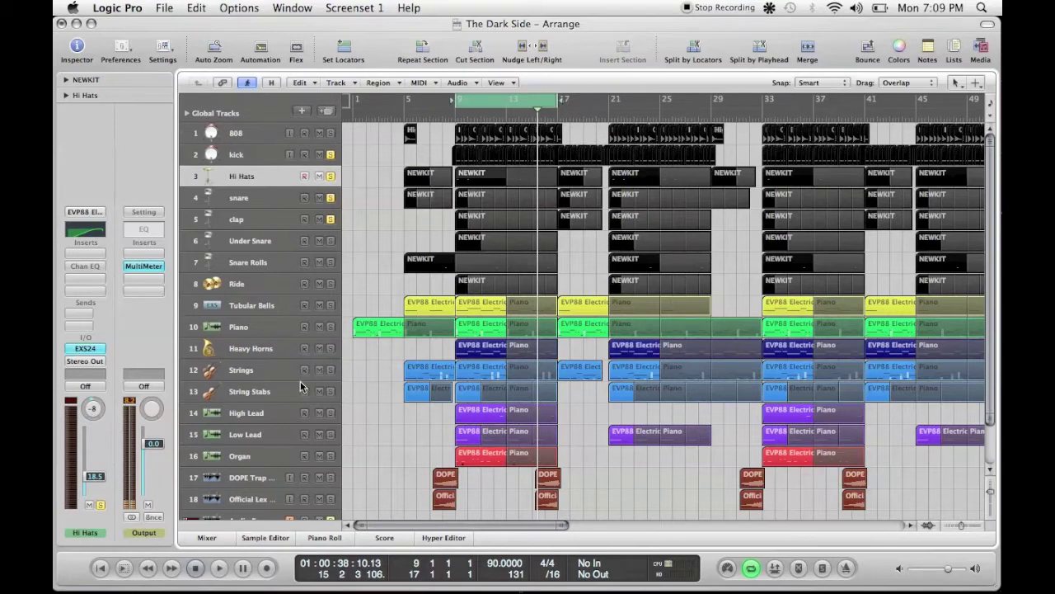
{"action": "left_click", "coordinate": [219, 568]}
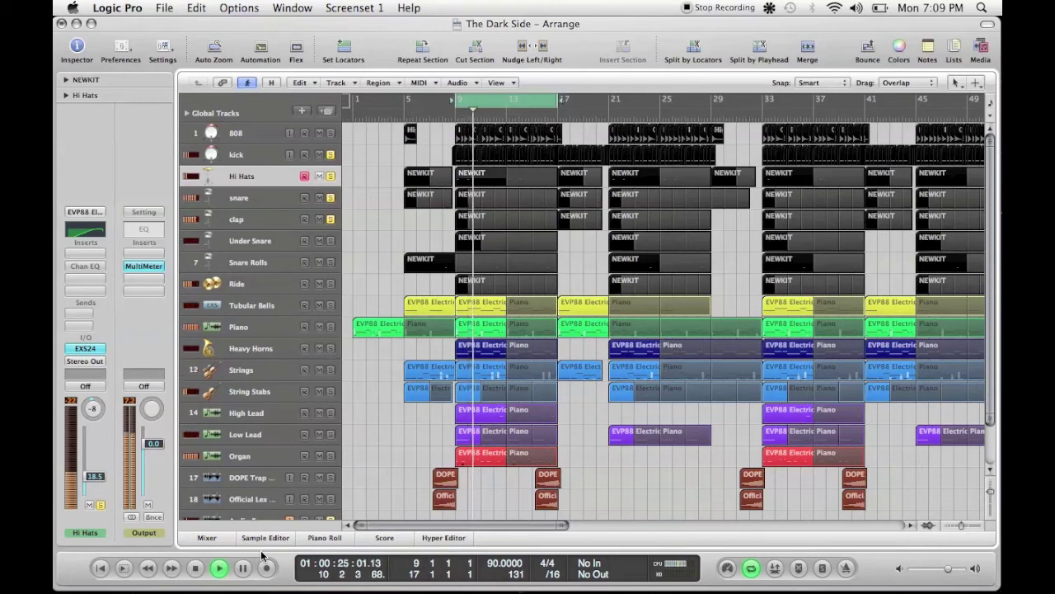
{"action": "left_click", "coordinate": [194, 569]}
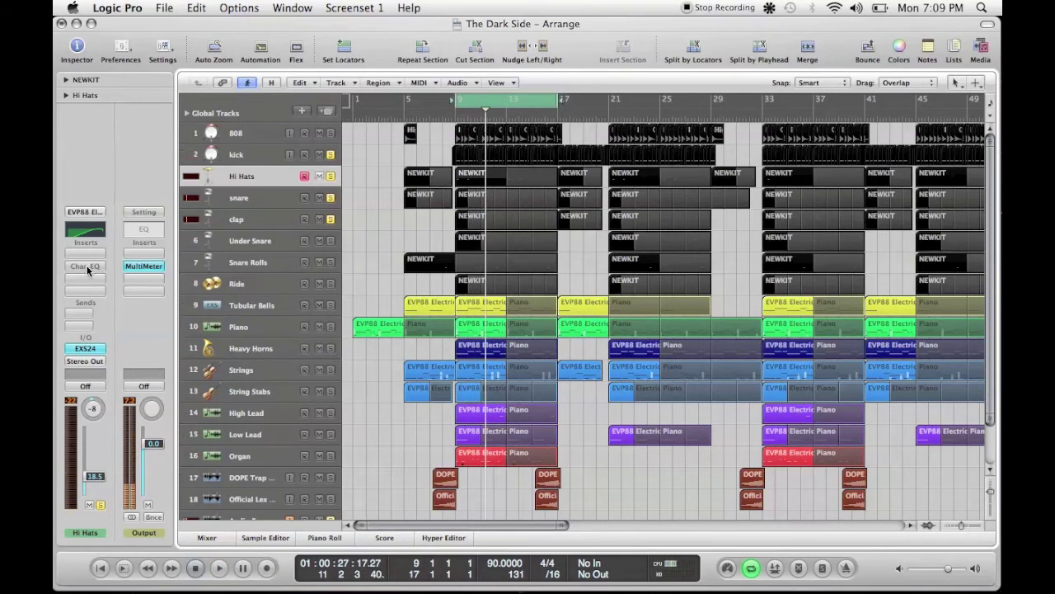
Enable the Hi Hats' Channel EQ and set its analyzer to high resolution (4096 points).
{"action": "left_click", "coordinate": [88, 267]}
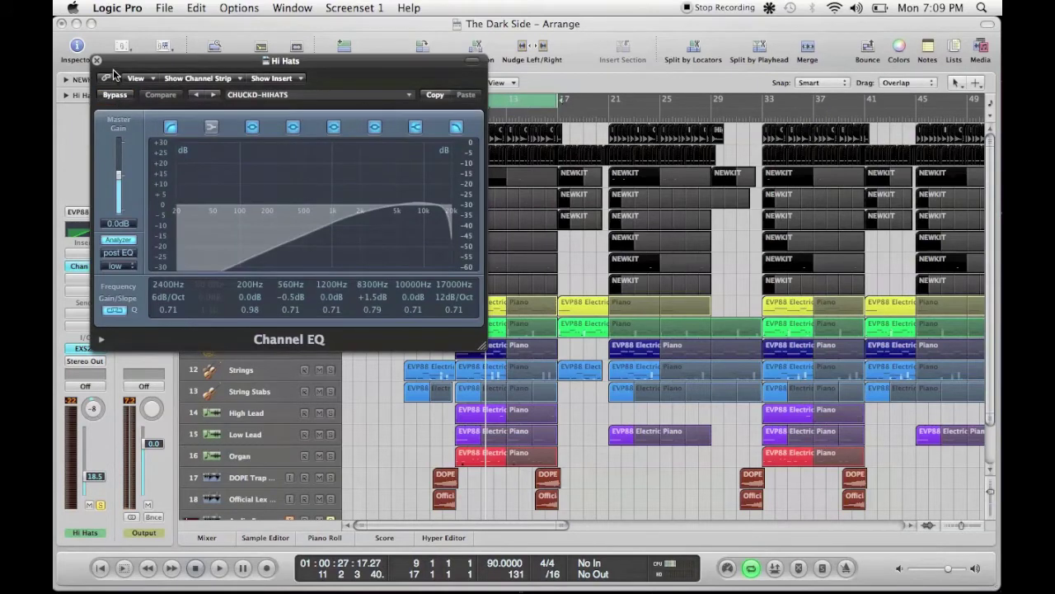
{"action": "left_click", "coordinate": [127, 265]}
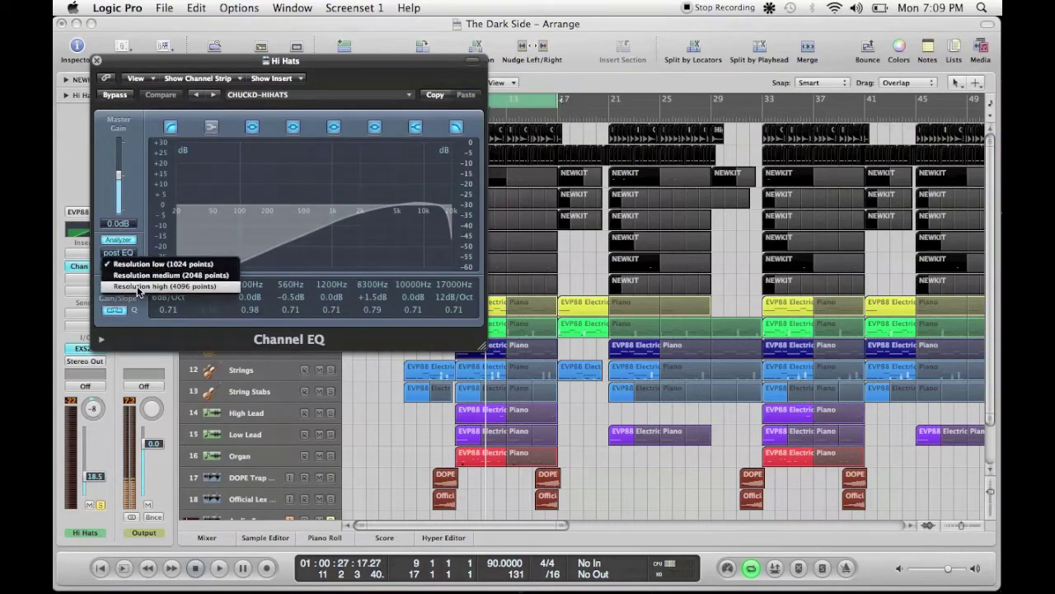
{"action": "left_click", "coordinate": [137, 288]}
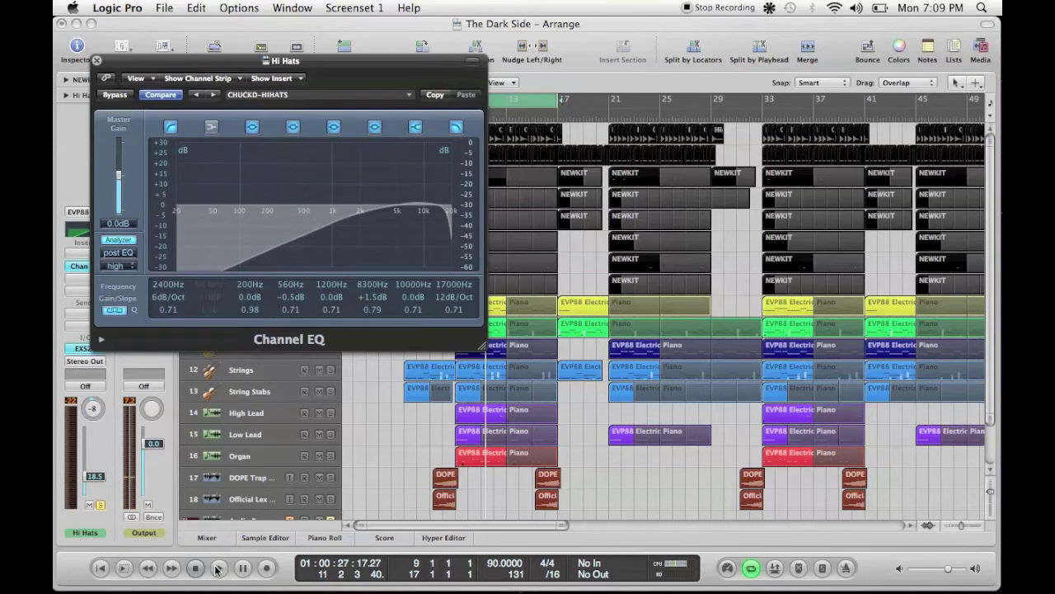
During playback, set the Hi Hats EQ's low cut to 2600 Hz at 24 dB/Oct and its +1.5 dB band to 6700 Hz, and close it.
{"action": "left_click", "coordinate": [218, 568]}
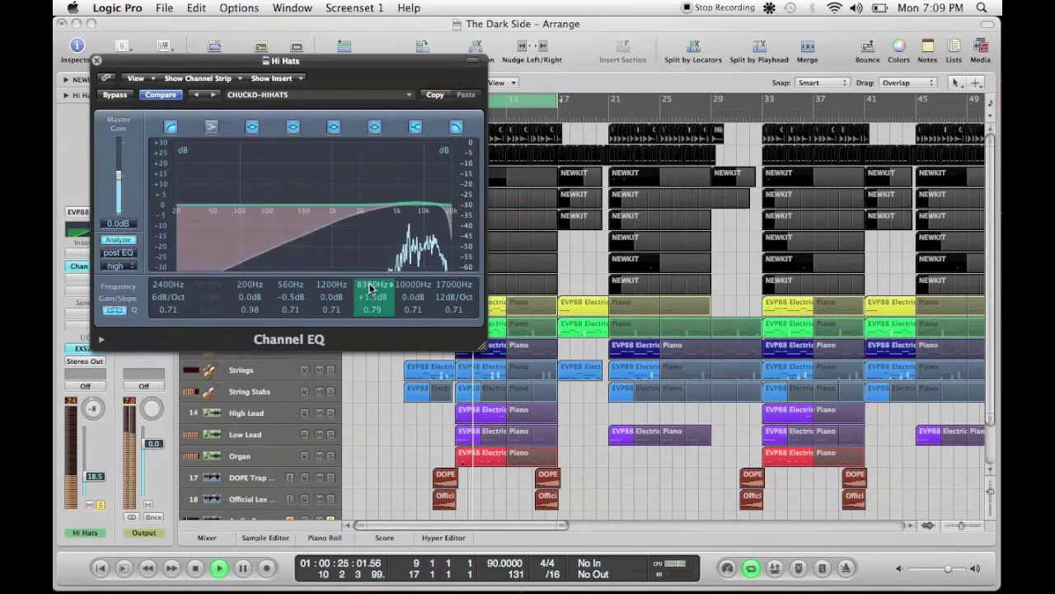
{"action": "left_click_drag", "start_coordinate": [370, 284], "coordinate": [370, 297]}
{"action": "left_click_drag", "start_coordinate": [167, 299], "coordinate": [169, 297]}
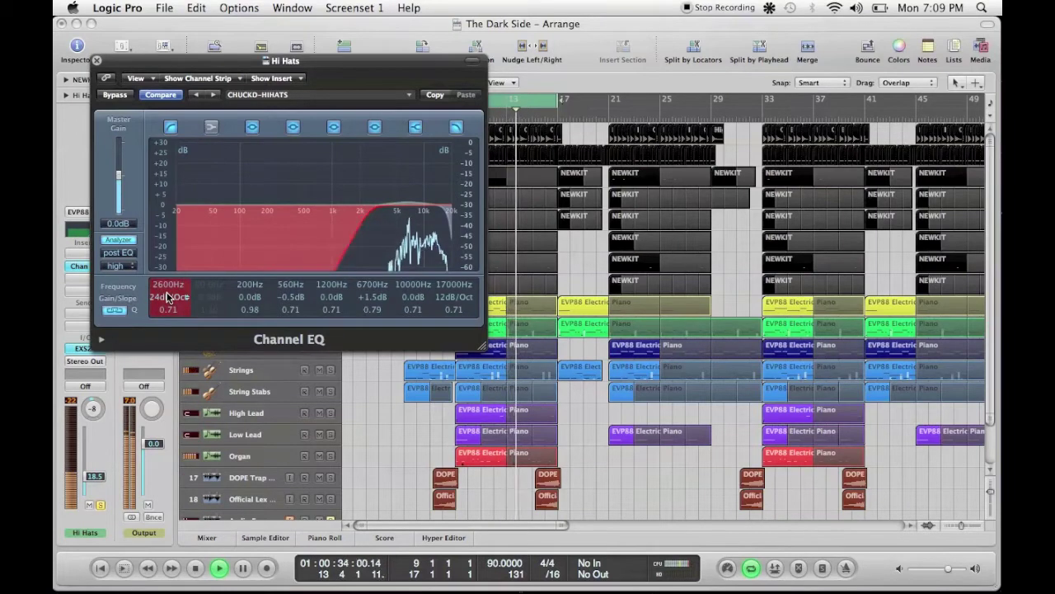
{"action": "left_click", "coordinate": [96, 61]}
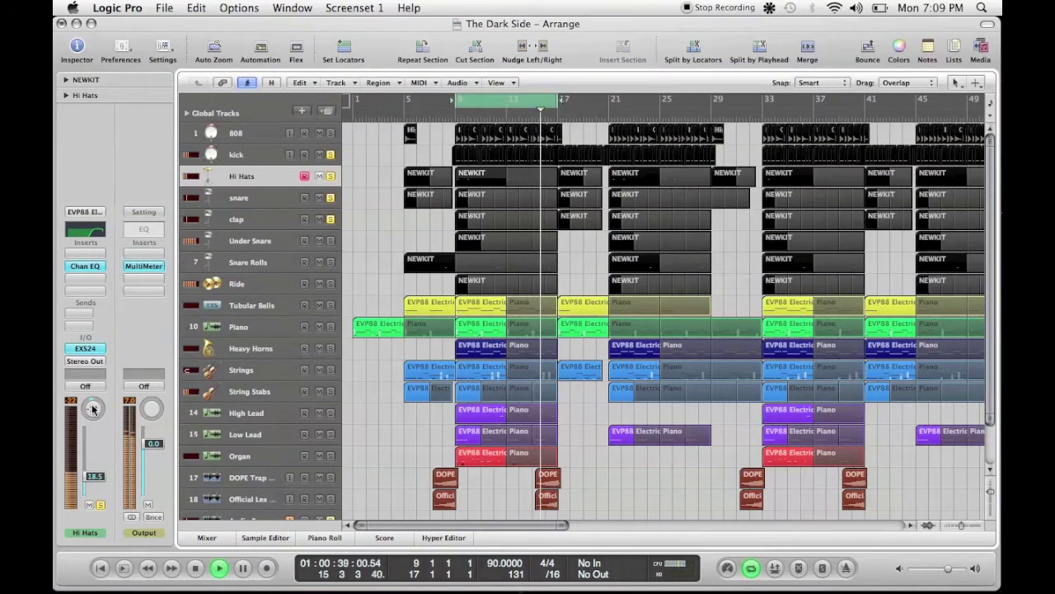
Set the Hi Hats' pan to -11 and volume to -19.0 dB against the other drums, and stop playback.
{"action": "left_click_drag", "start_coordinate": [97, 472], "coordinate": [97, 475]}
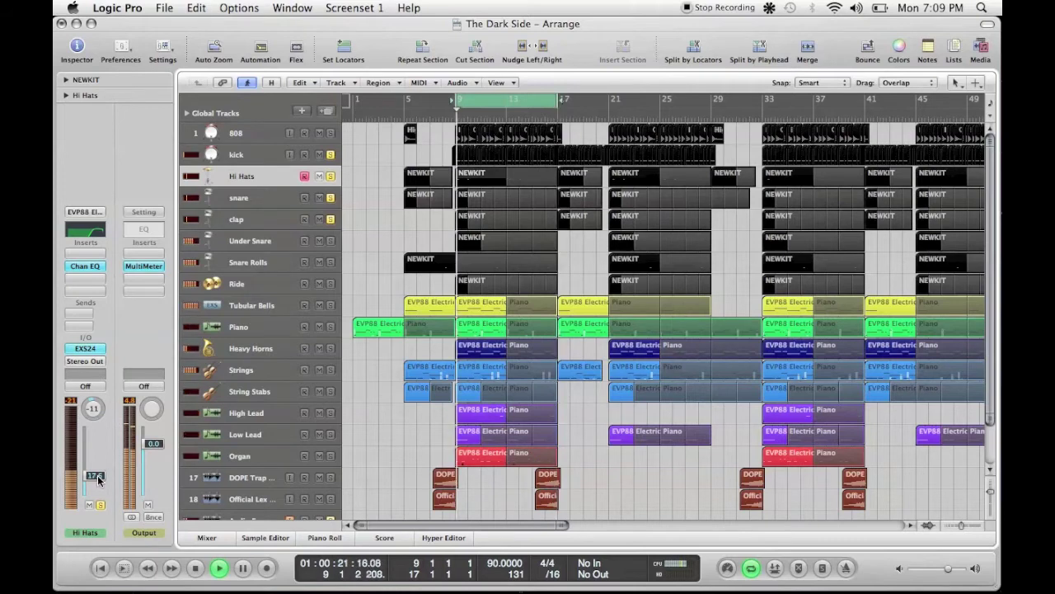
{"action": "left_click_drag", "start_coordinate": [102, 468], "coordinate": [97, 474]}
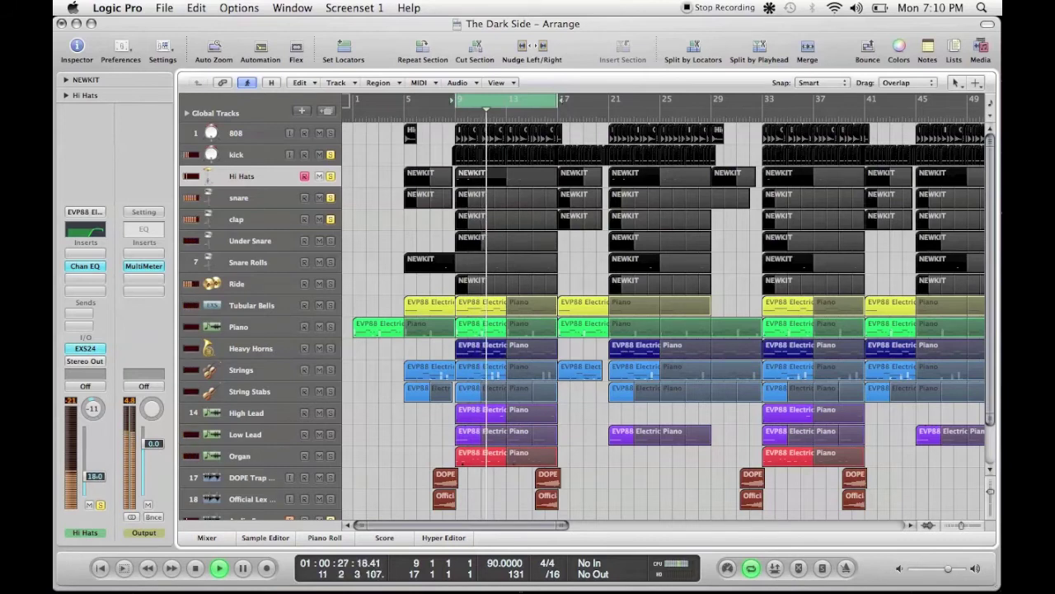
{"action": "left_click_drag", "start_coordinate": [96, 475], "coordinate": [97, 483]}
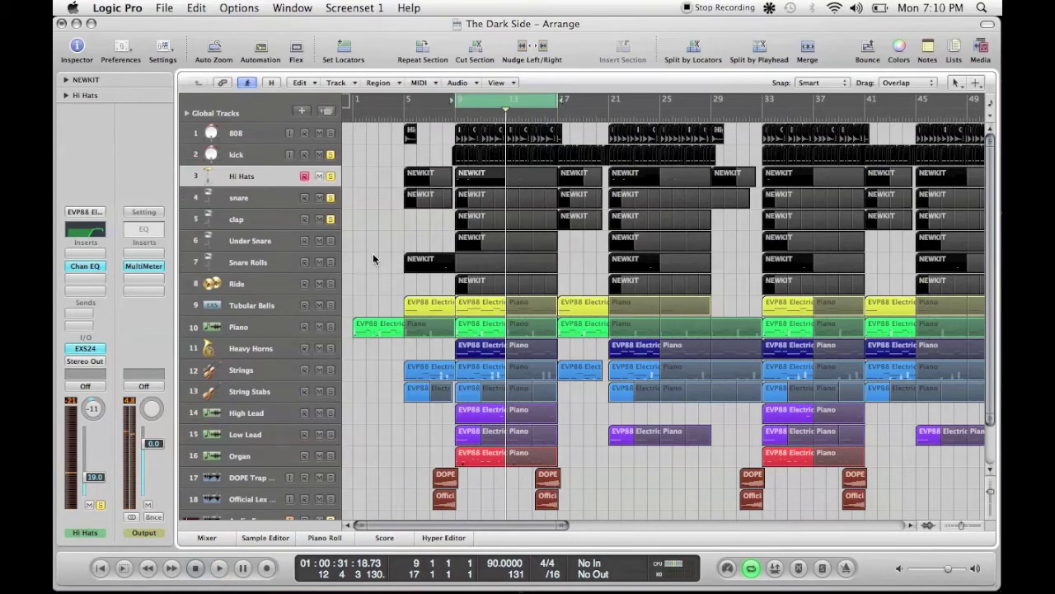
Solo the Under Snare with the other drums and enable its Channel EQ, placing its window clear of the track list.
{"action": "left_click", "coordinate": [247, 262]}
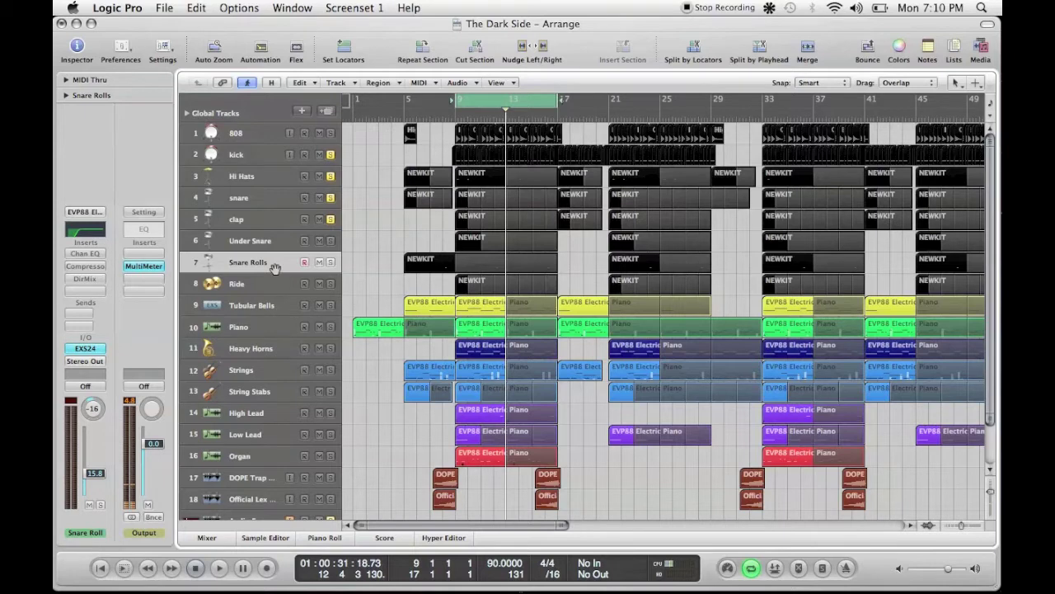
{"action": "left_click", "coordinate": [234, 241]}
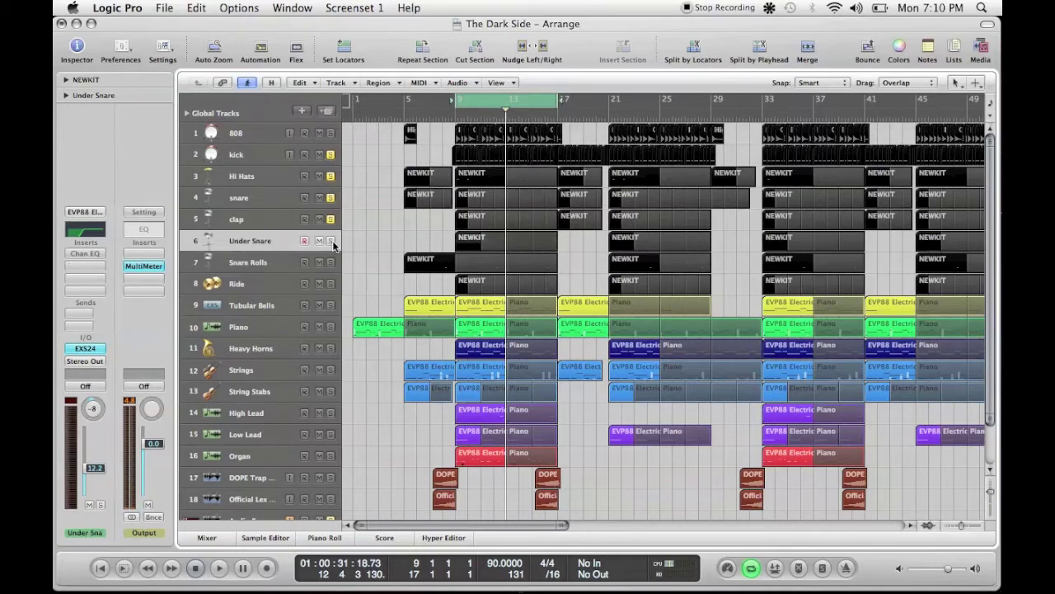
{"action": "left_click", "coordinate": [97, 254]}
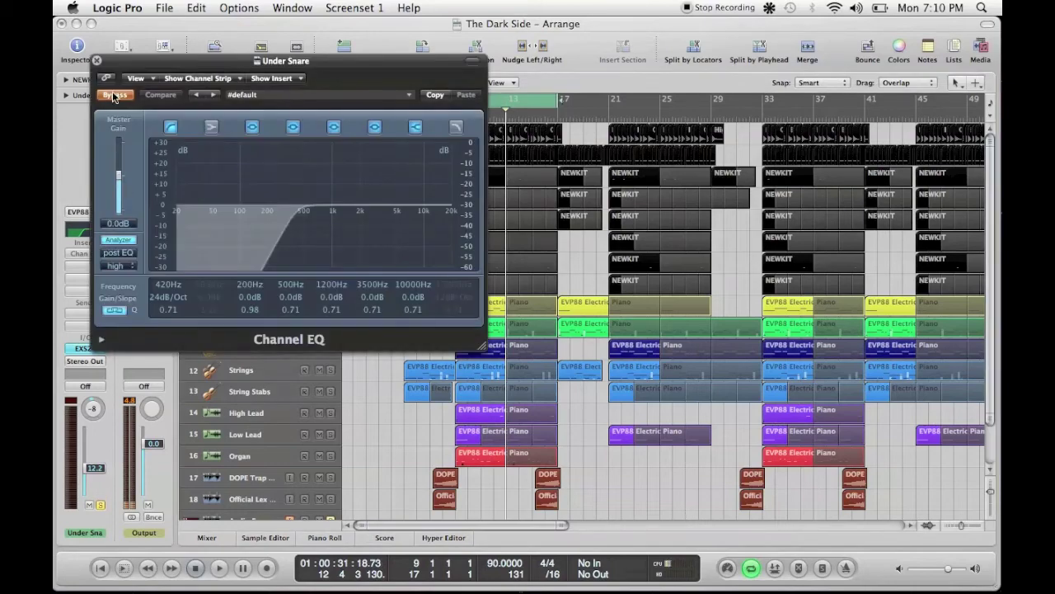
{"action": "left_click_drag", "start_coordinate": [113, 66], "coordinate": [392, 86]}
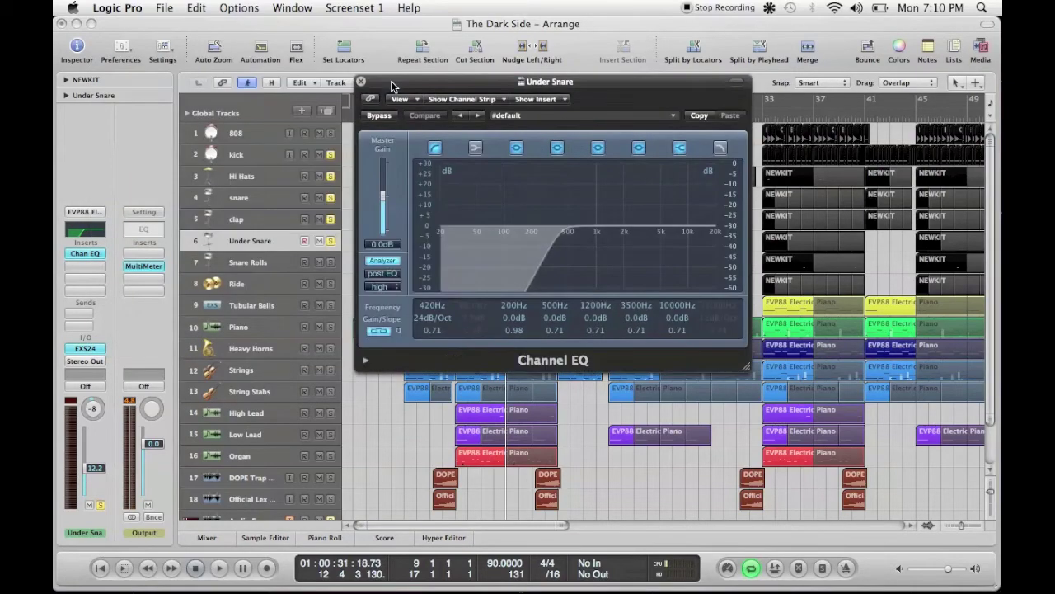
Audition the Under Snare, boost its EQ's 500 Hz band by 2.5 dB, set the low cut to 430 Hz, and close the EQ.
{"action": "left_click", "coordinate": [218, 567]}
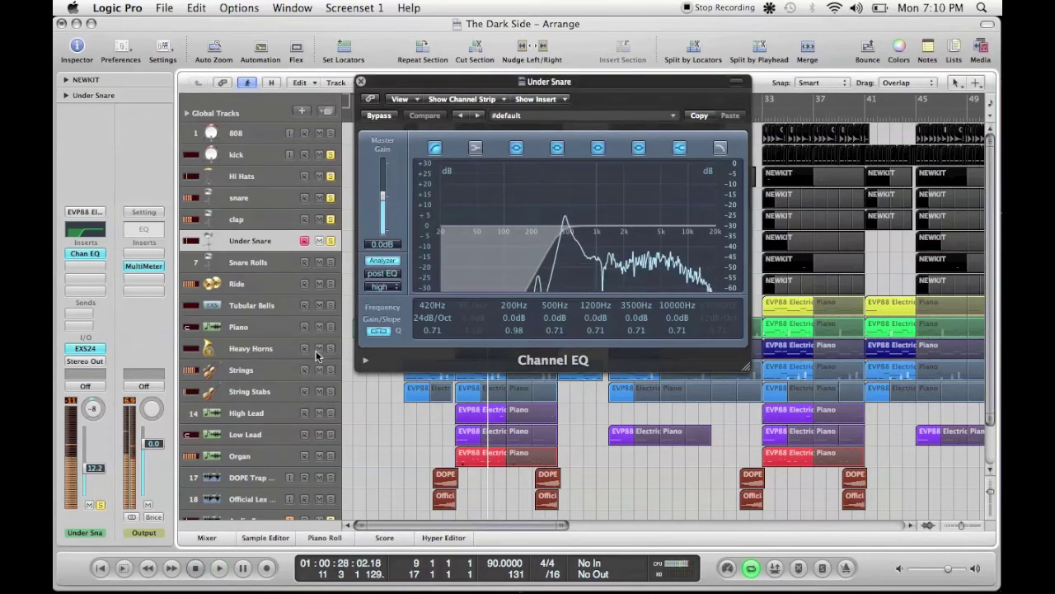
{"action": "key", "text": "space"}
{"action": "left_click_drag", "start_coordinate": [552, 317], "coordinate": [550, 319]}
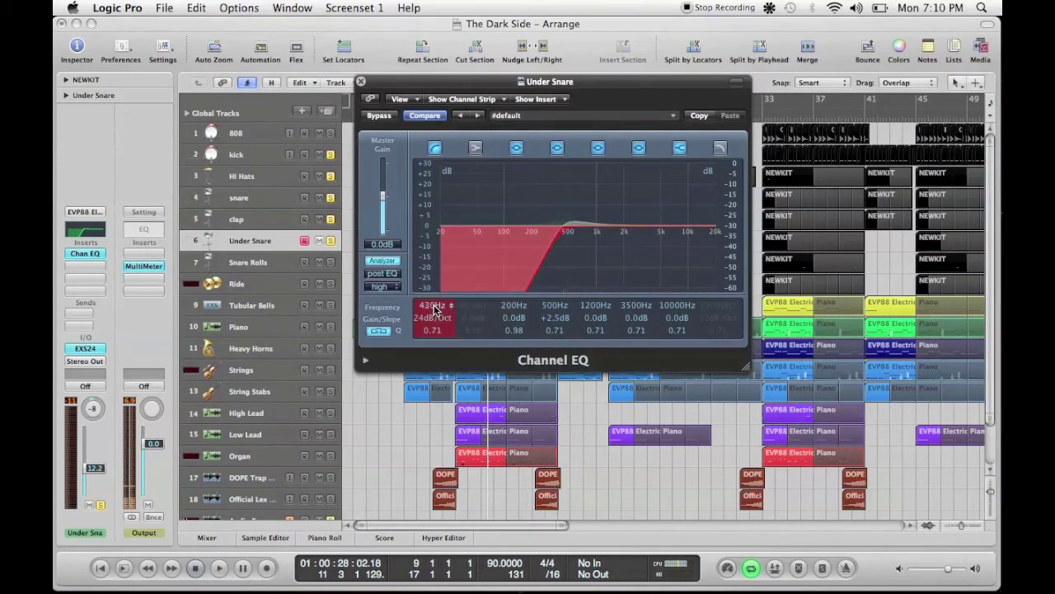
{"action": "left_click", "coordinate": [361, 82]}
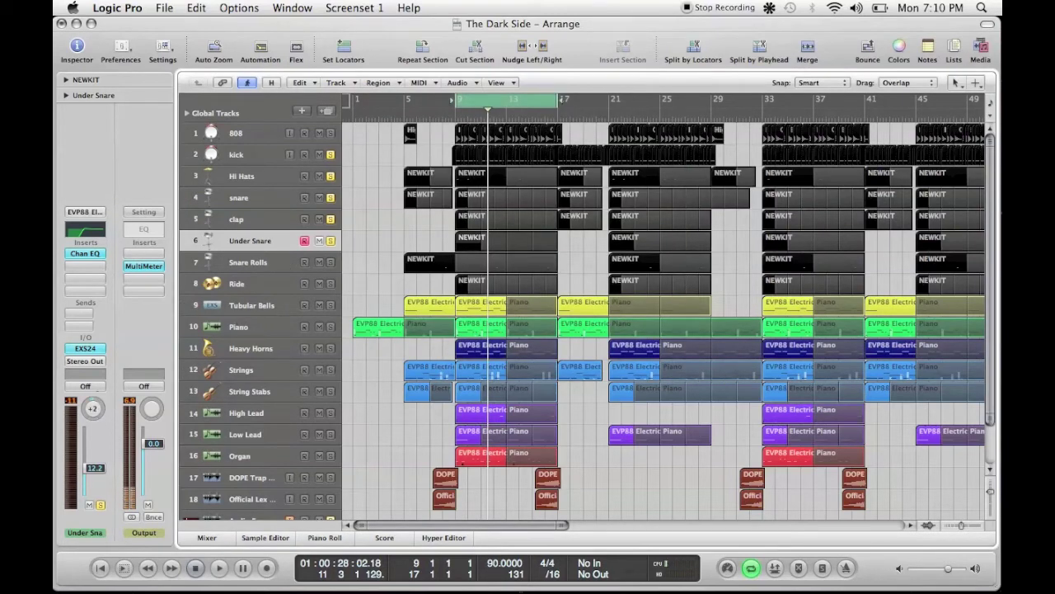
Set the Under Snare's pan to +11 and volume to -16.0 dB while auditioning it, and recheck its Channel EQ.
{"action": "left_click", "coordinate": [223, 567]}
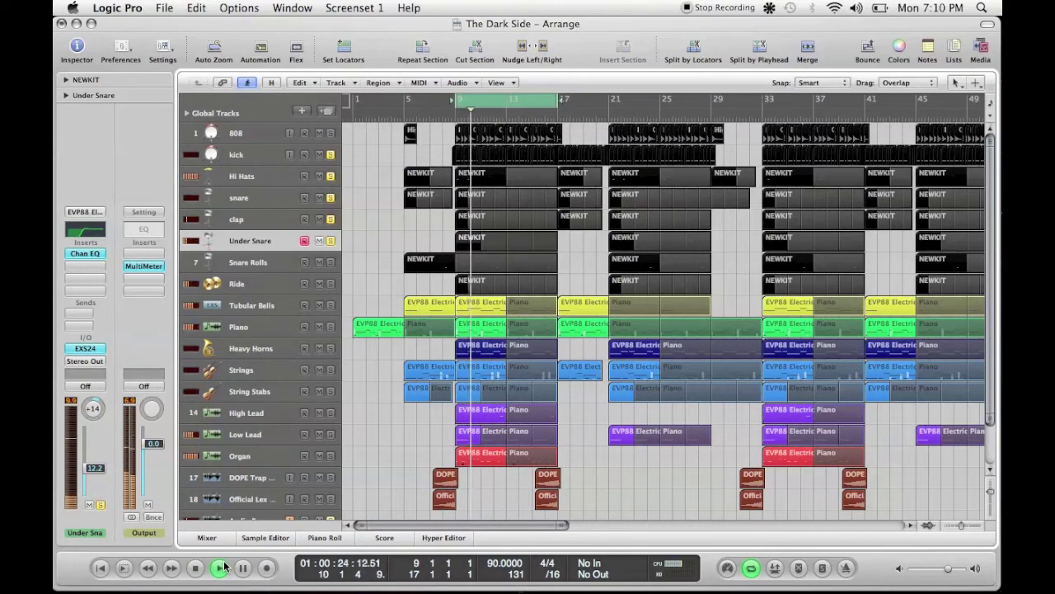
{"action": "left_click", "coordinate": [196, 569]}
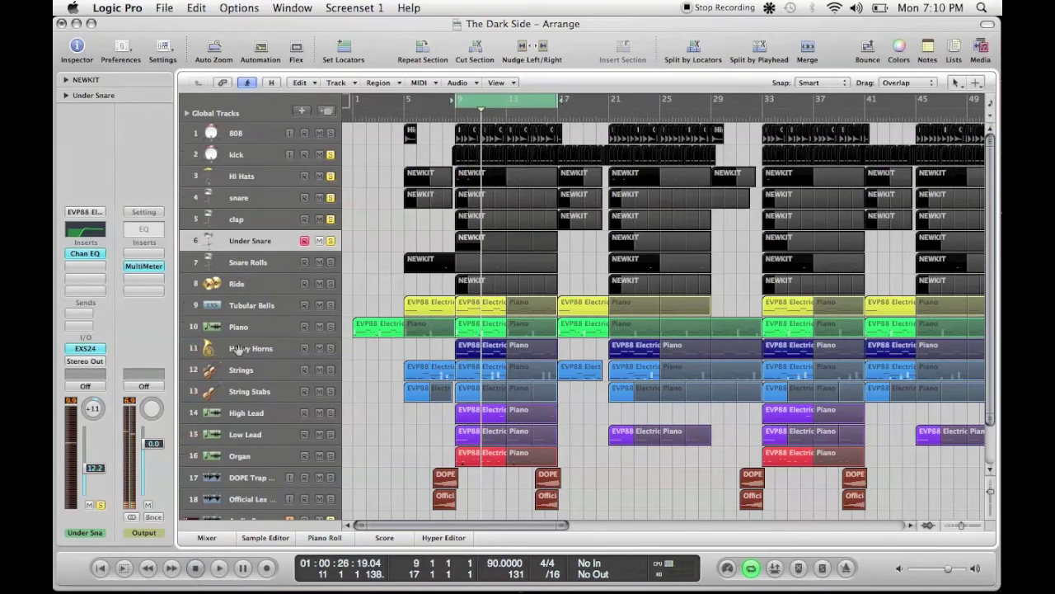
{"action": "left_click", "coordinate": [216, 569]}
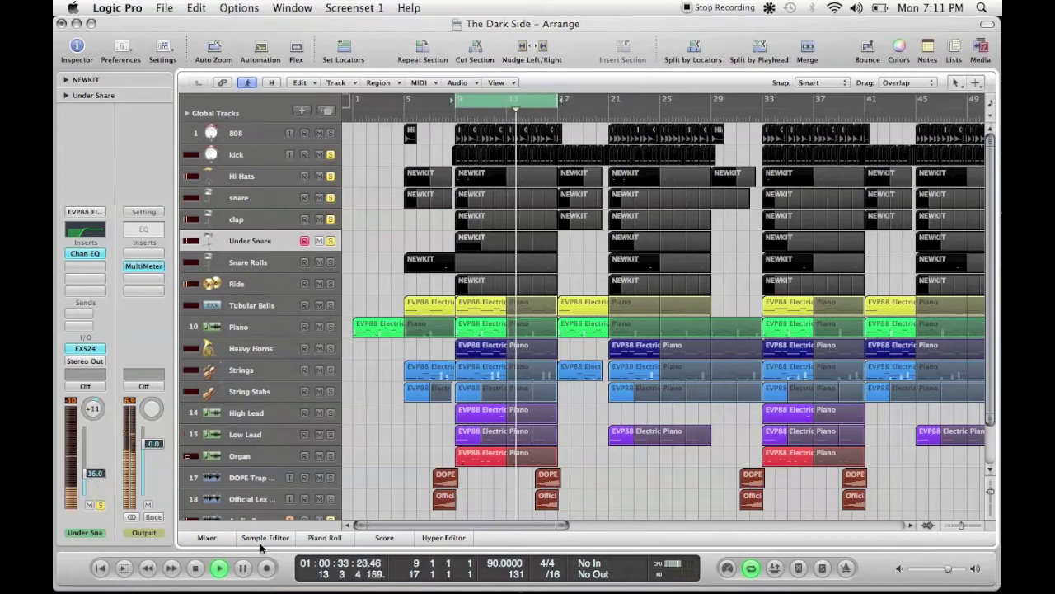
{"action": "left_click", "coordinate": [198, 567]}
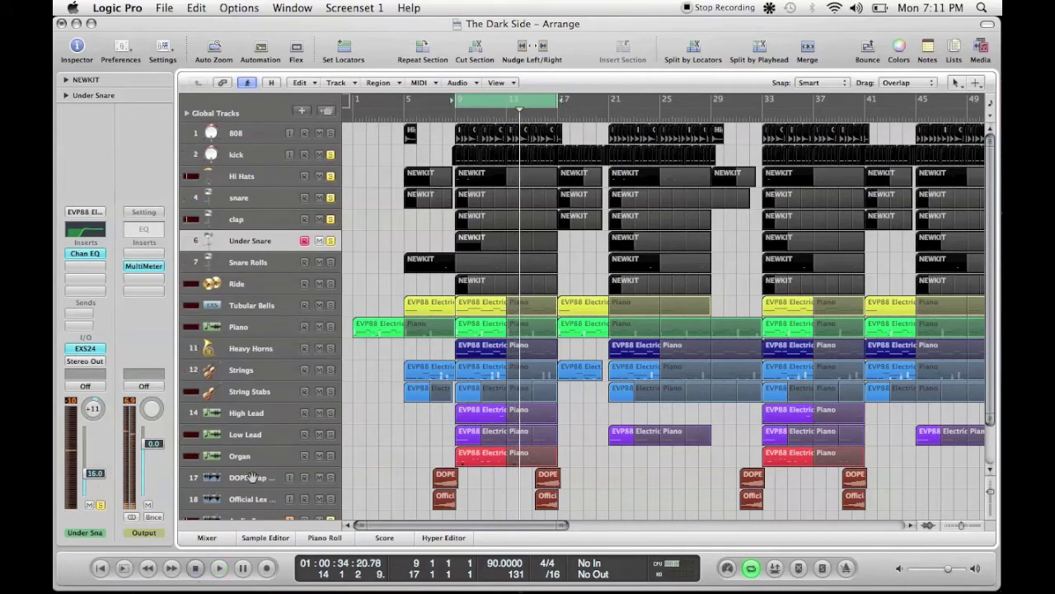
{"action": "left_click", "coordinate": [94, 253]}
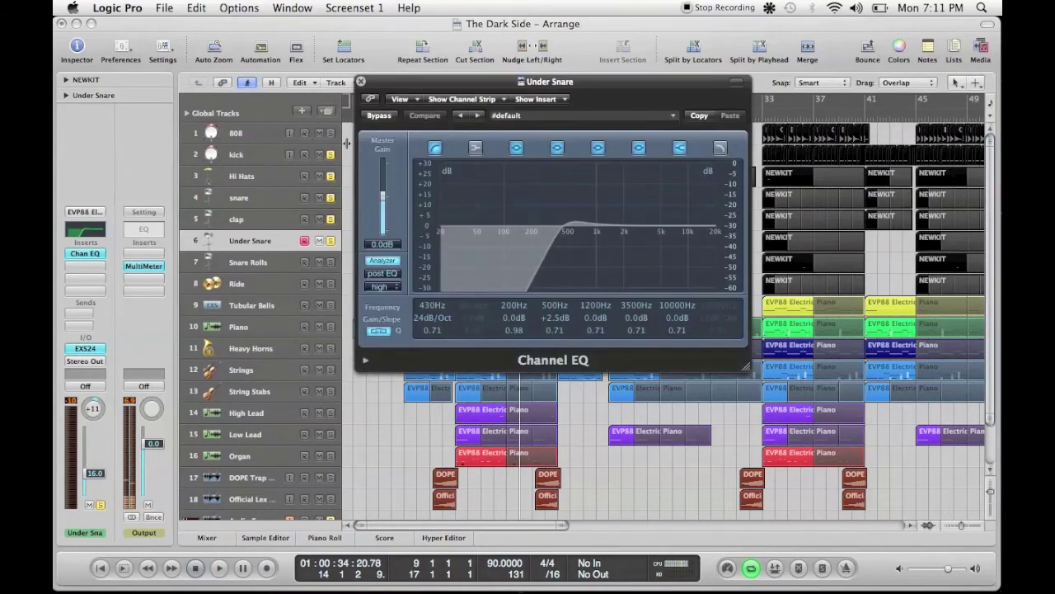
{"action": "left_click", "coordinate": [361, 83]}
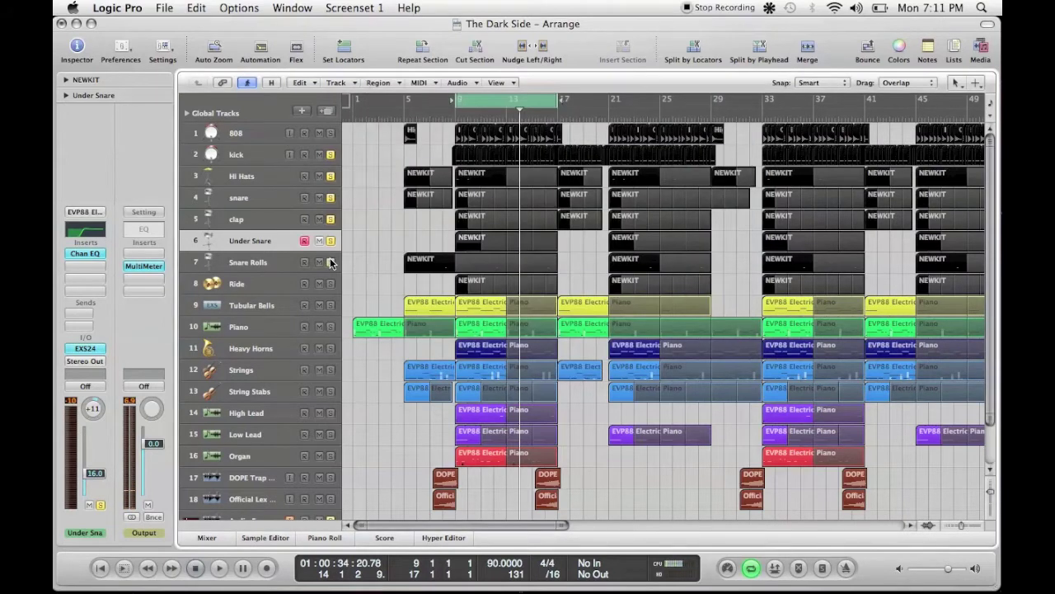
Audition the Snare Rolls soloed with the other drums and enable its Compressor.
{"action": "left_click", "coordinate": [239, 262]}
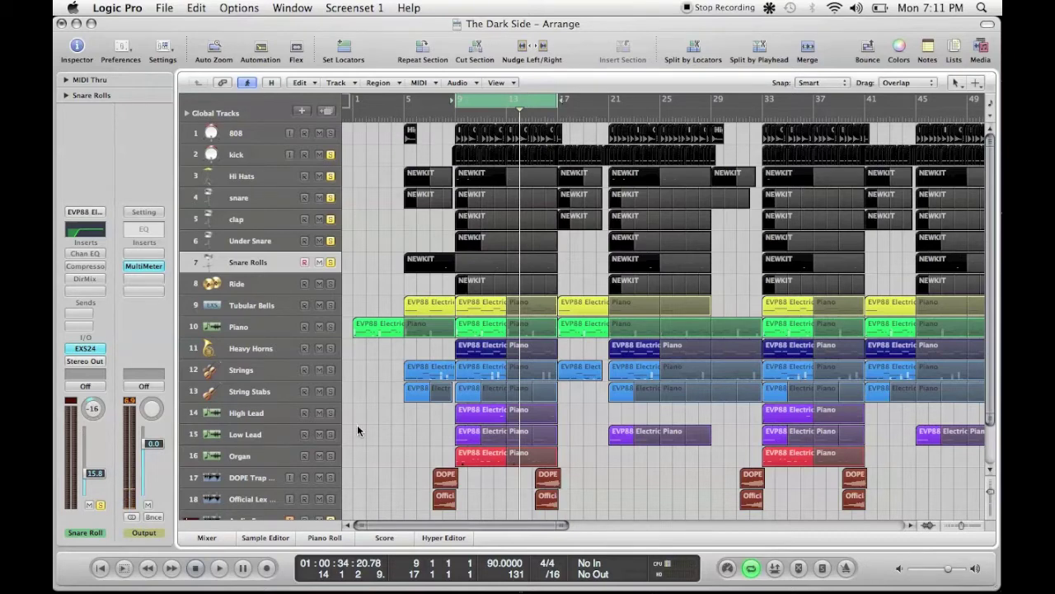
{"action": "left_click", "coordinate": [224, 567]}
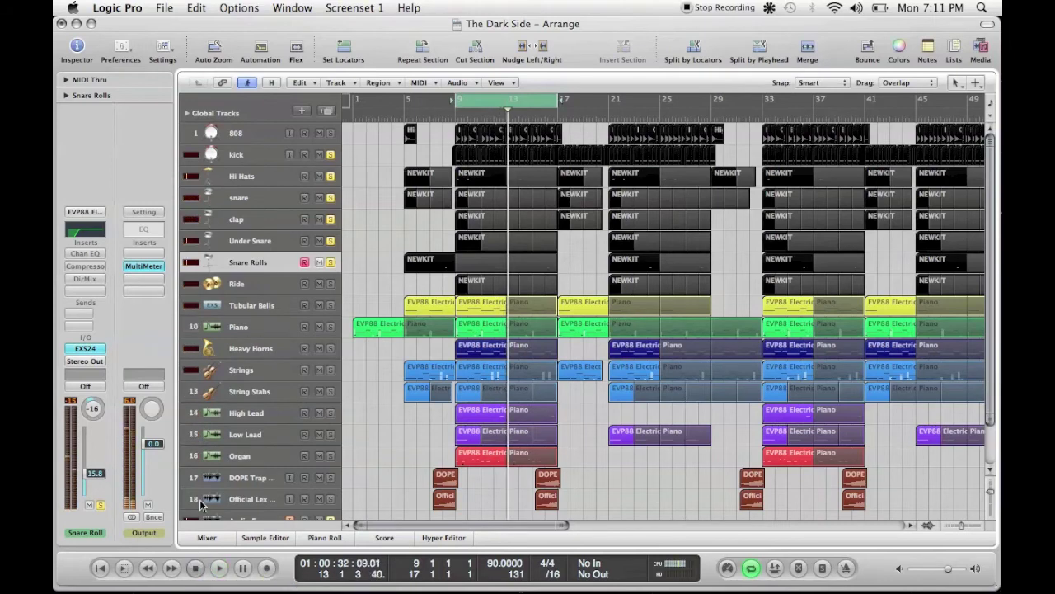
{"action": "left_click", "coordinate": [89, 266]}
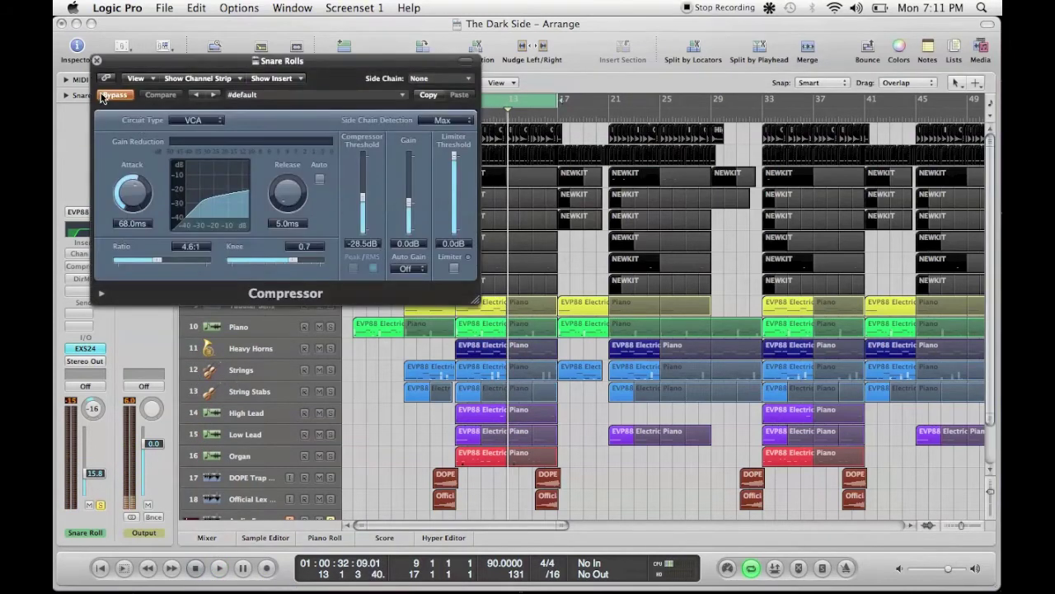
During playback, set the Snare Rolls compressor's threshold to -23.5 dB and close its window.
{"action": "left_click", "coordinate": [222, 568]}
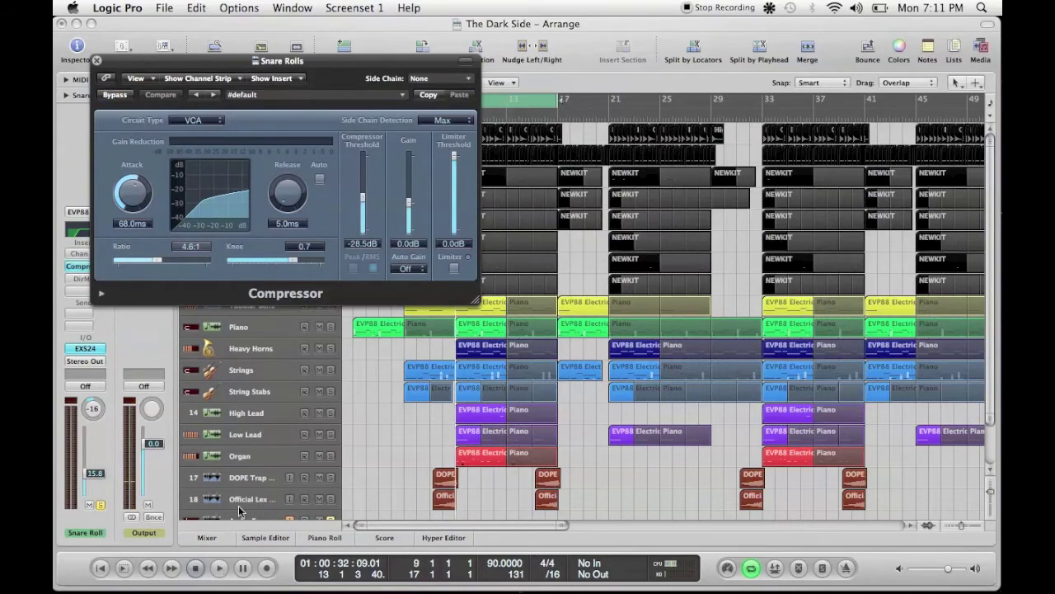
{"action": "left_click_drag", "start_coordinate": [282, 60], "coordinate": [261, 197]}
{"action": "left_click_drag", "start_coordinate": [369, 198], "coordinate": [714, 313]}
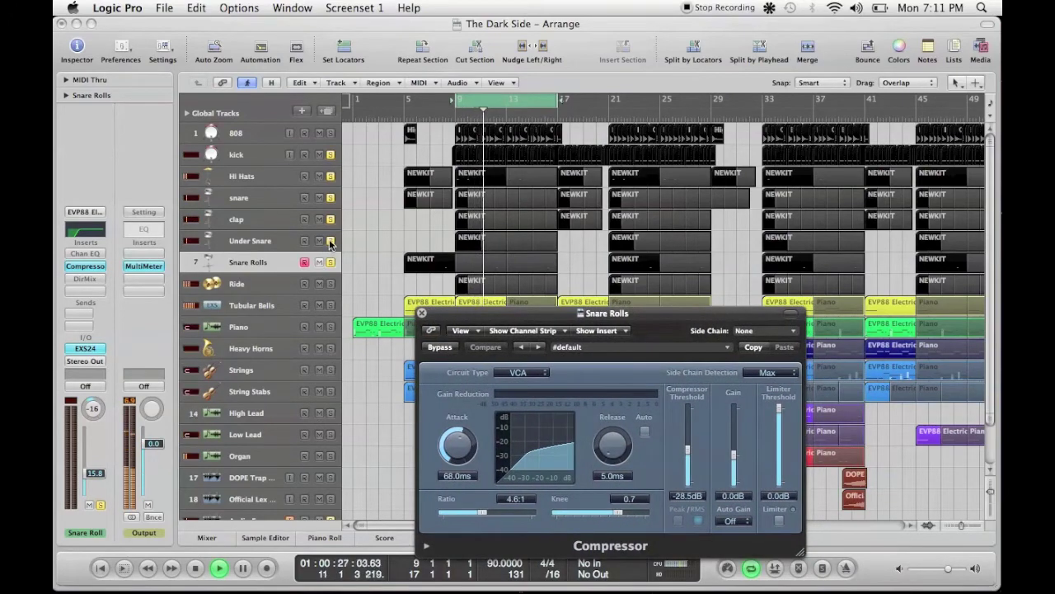
{"action": "left_click_drag", "start_coordinate": [501, 316], "coordinate": [362, 104]}
{"action": "left_click_drag", "start_coordinate": [553, 241], "coordinate": [552, 235]}
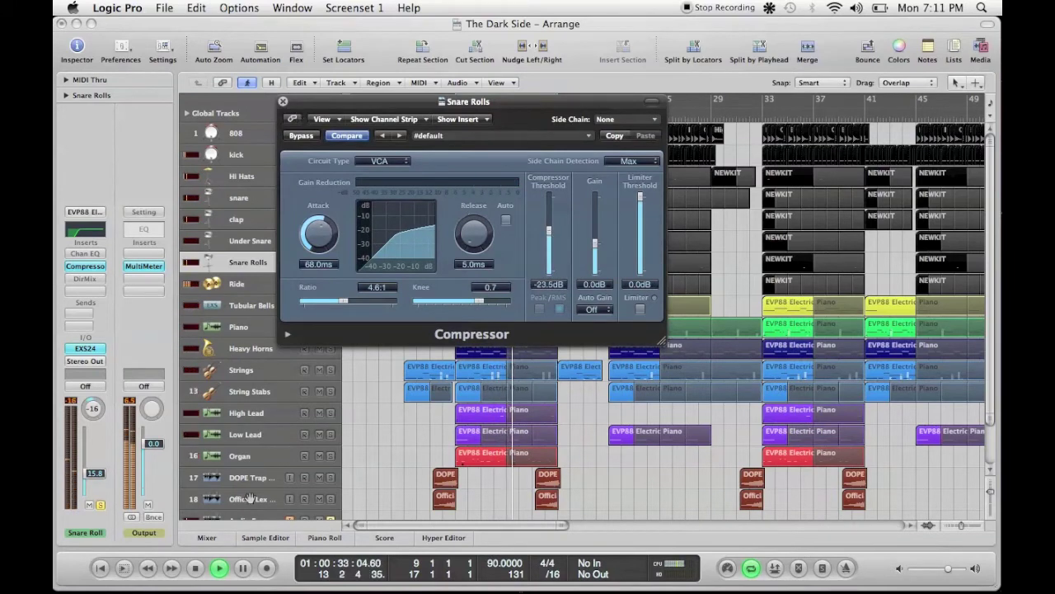
{"action": "left_click", "coordinate": [282, 100]}
Set the Snare Rolls EQ's low cut to 300 Hz, boost 385 Hz by 4.0 dB, cut 580 Hz by 6.0 dB, and close it.
{"action": "left_click", "coordinate": [89, 256]}
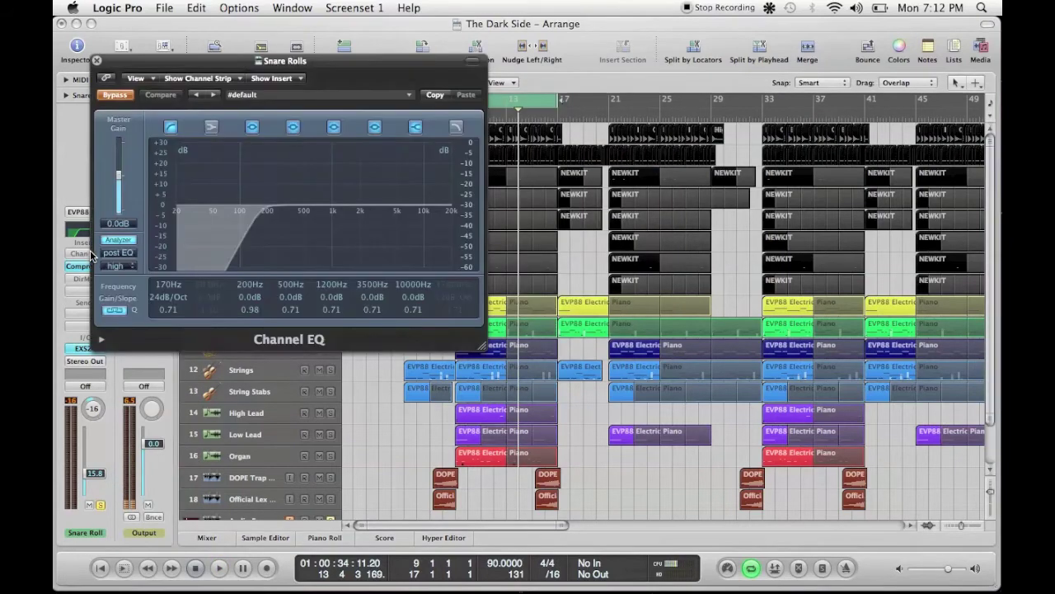
{"action": "left_click_drag", "start_coordinate": [124, 77], "coordinate": [657, 86]}
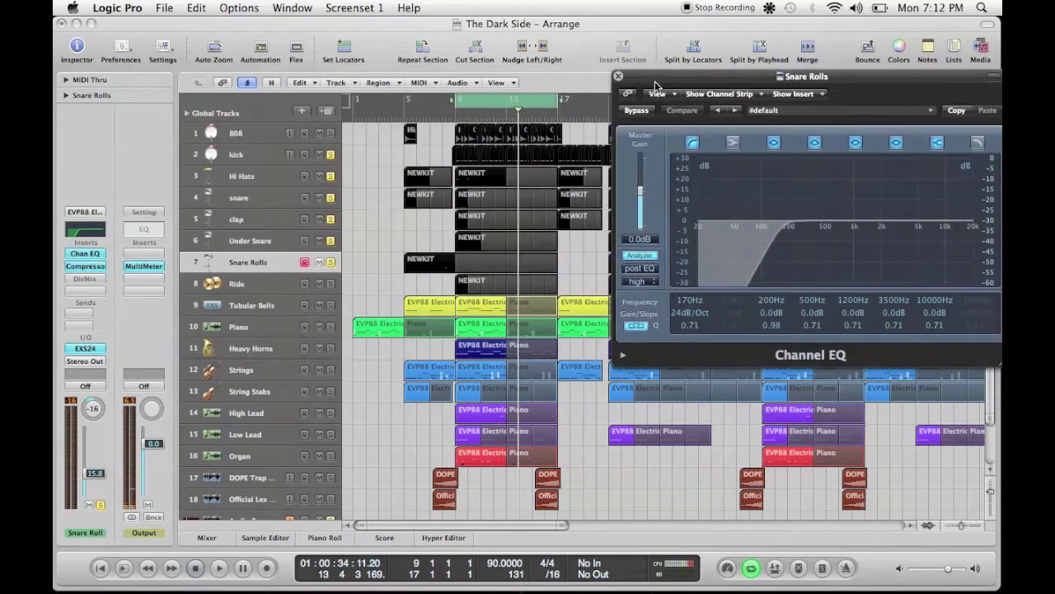
{"action": "left_click", "coordinate": [220, 568]}
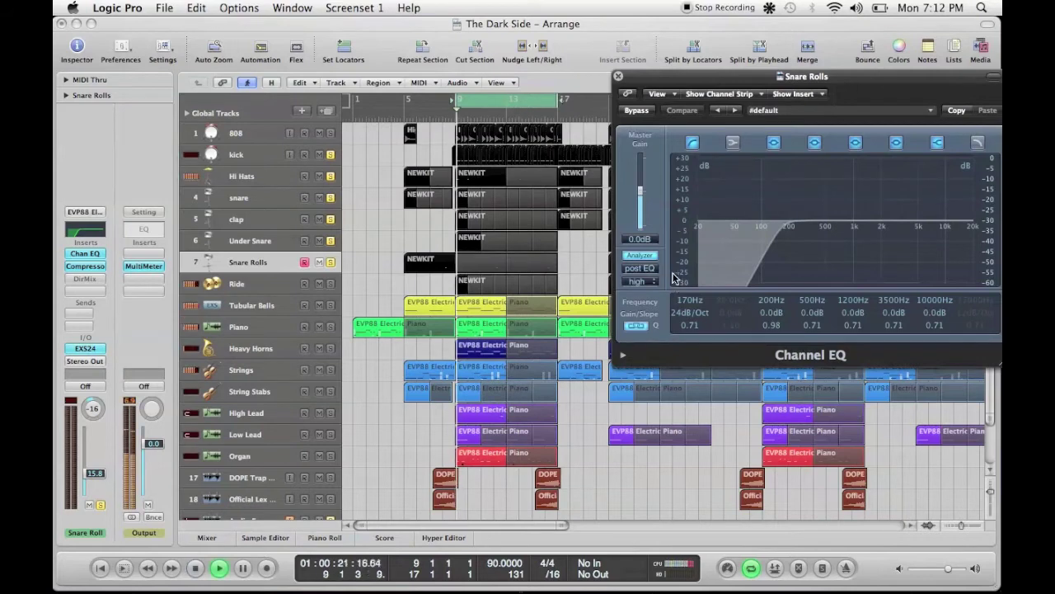
{"action": "left_click_drag", "start_coordinate": [649, 82], "coordinate": [602, 79]}
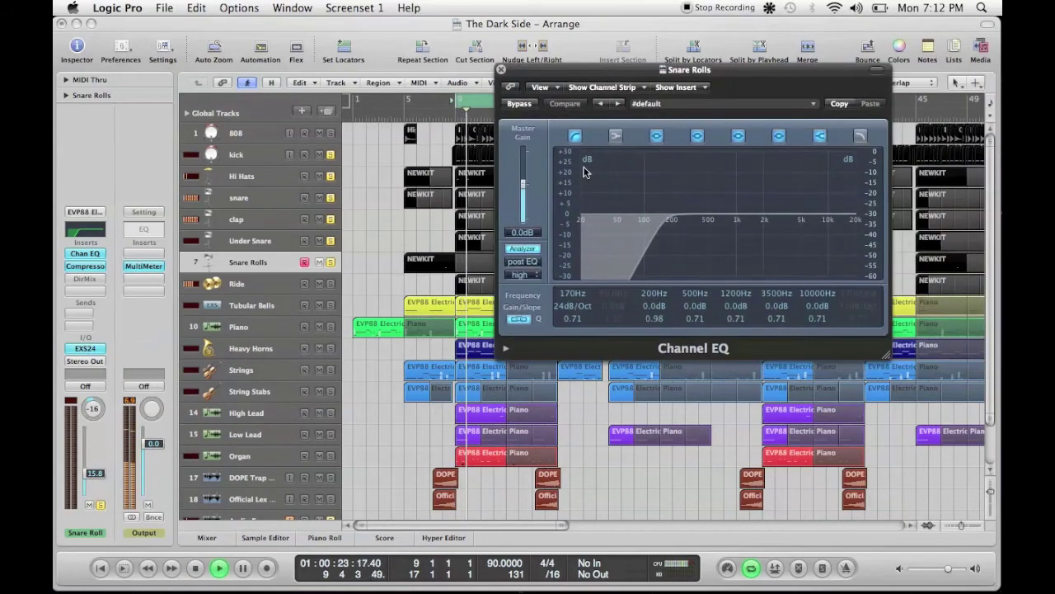
{"action": "left_click_drag", "start_coordinate": [566, 275], "coordinate": [580, 261]}
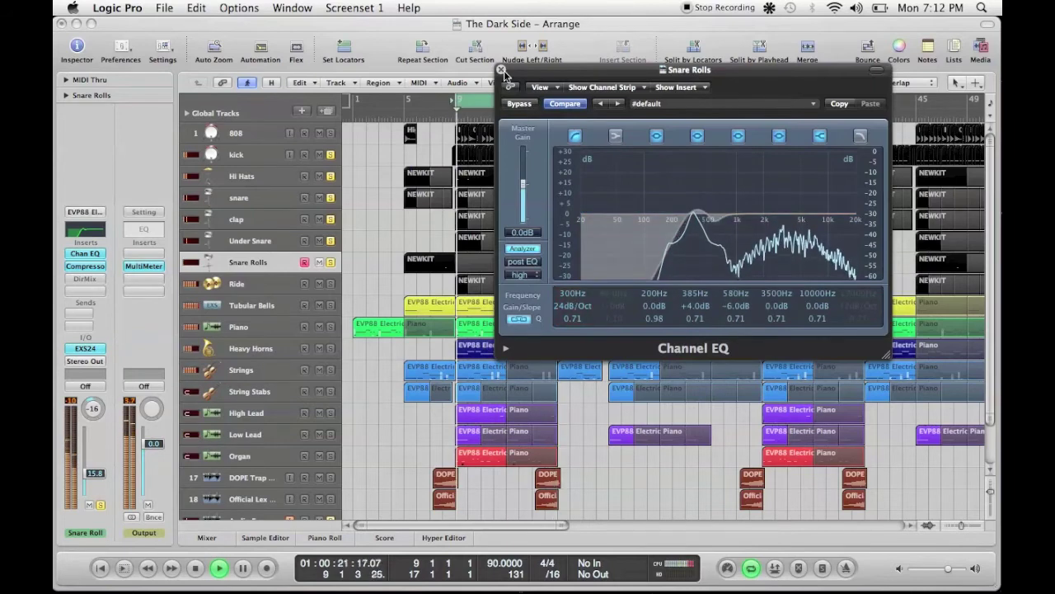
{"action": "key", "text": "super+w"}
Set the Snare Rolls' pan to -15 and volume to -16.2 dB while auditioning the soloed drums.
{"action": "left_click", "coordinate": [195, 575]}
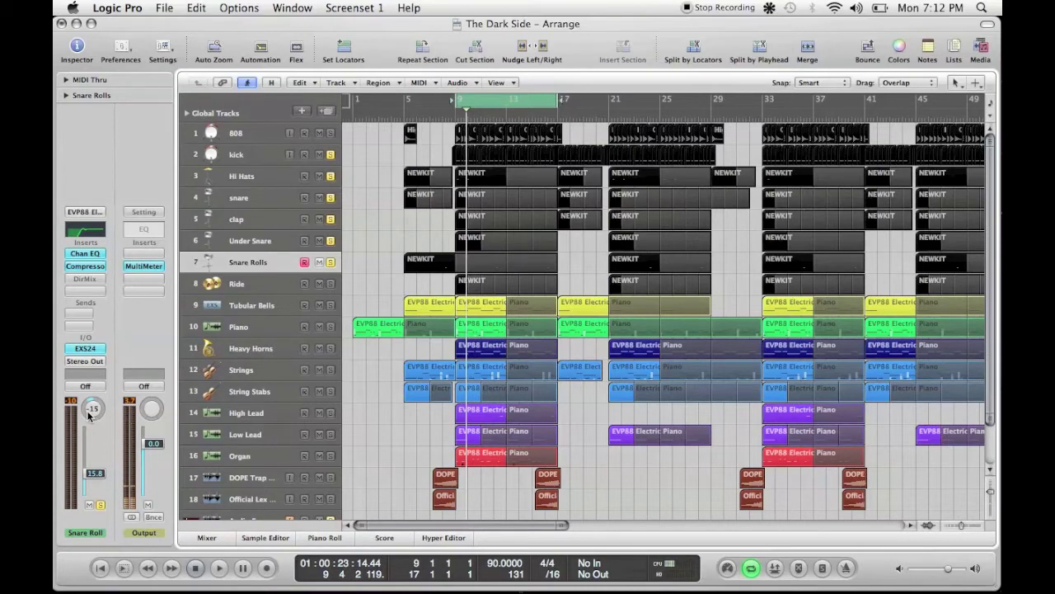
{"action": "left_click", "coordinate": [224, 282]}
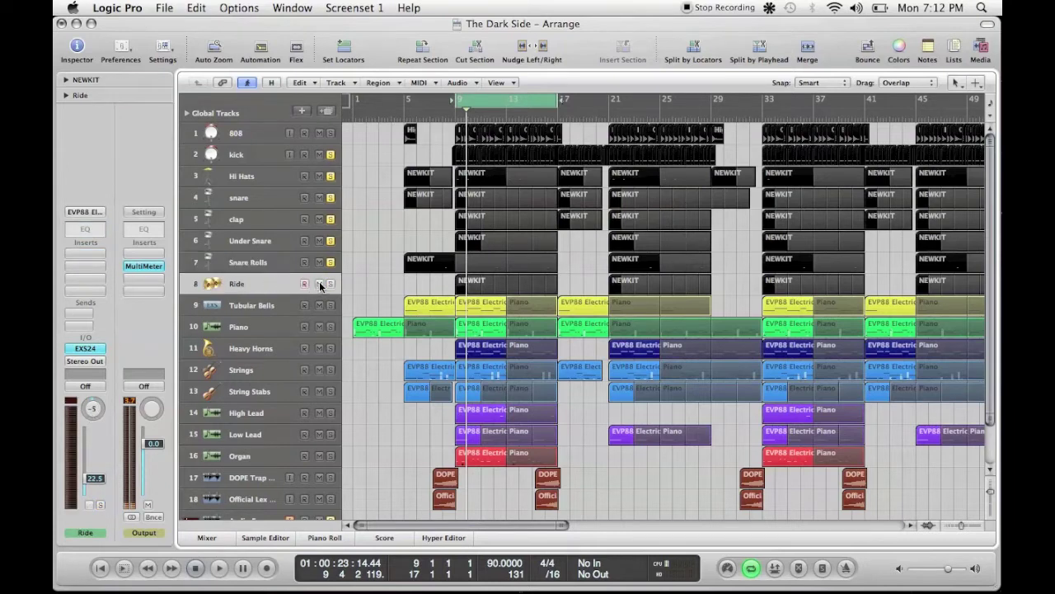
{"action": "left_click", "coordinate": [279, 265]}
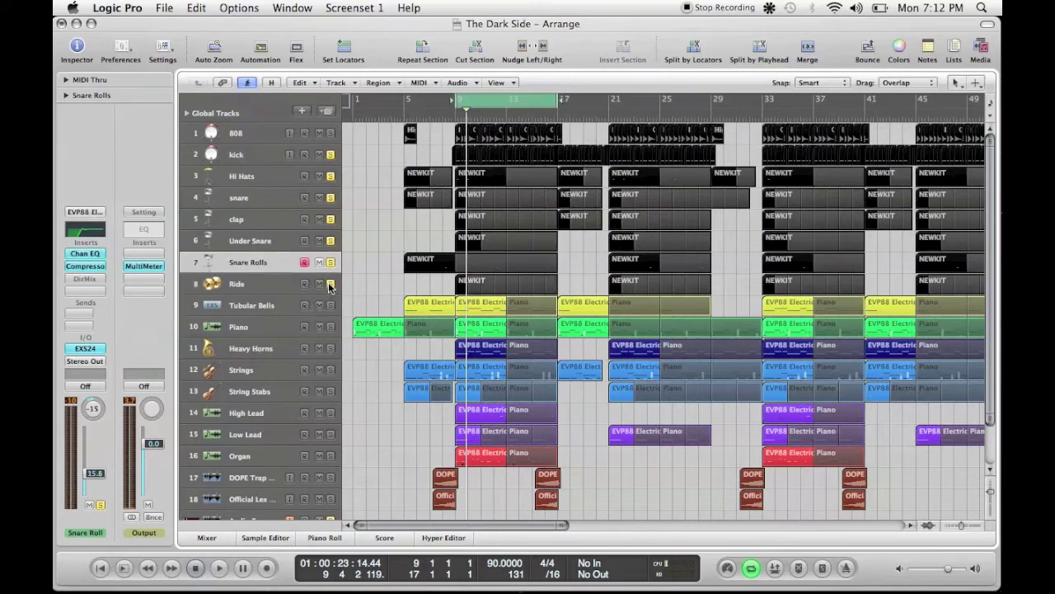
{"action": "key", "text": "space"}
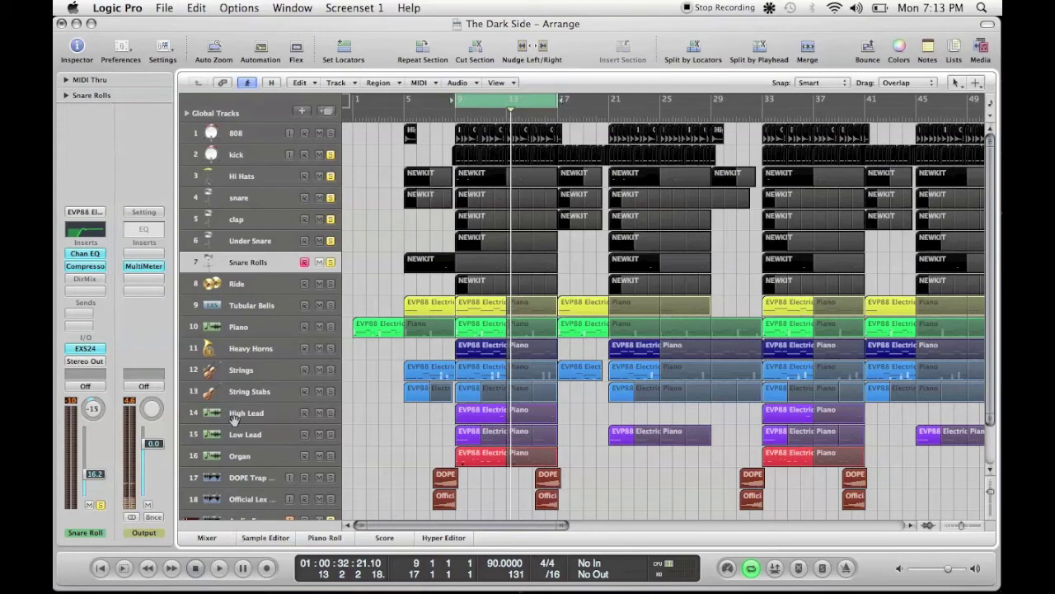
Solo the Ride with the other drums and insert a Channel EQ on it.
{"action": "left_click", "coordinate": [249, 283]}
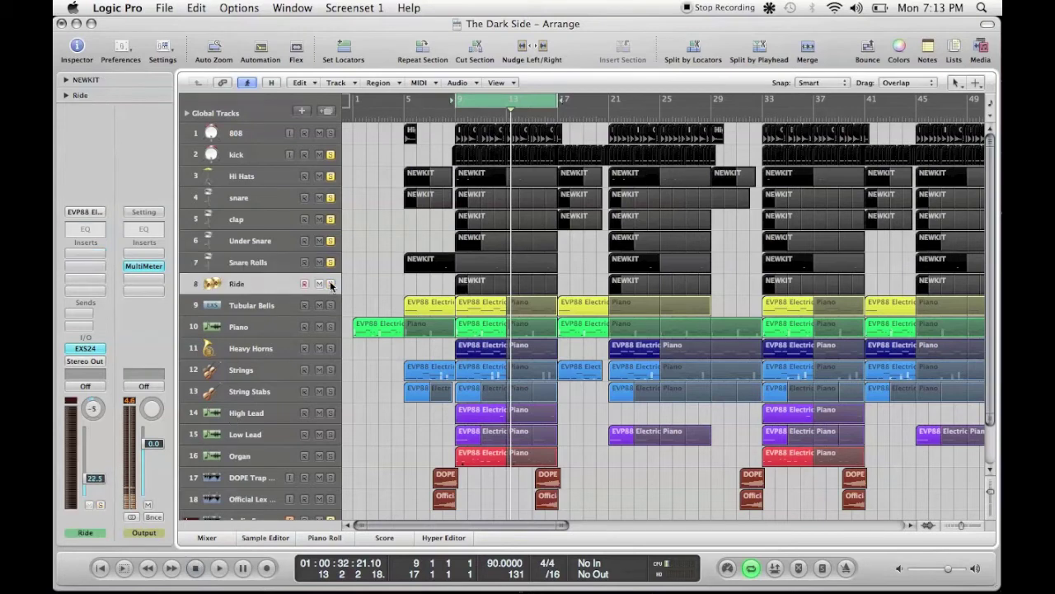
{"action": "left_click", "coordinate": [98, 256]}
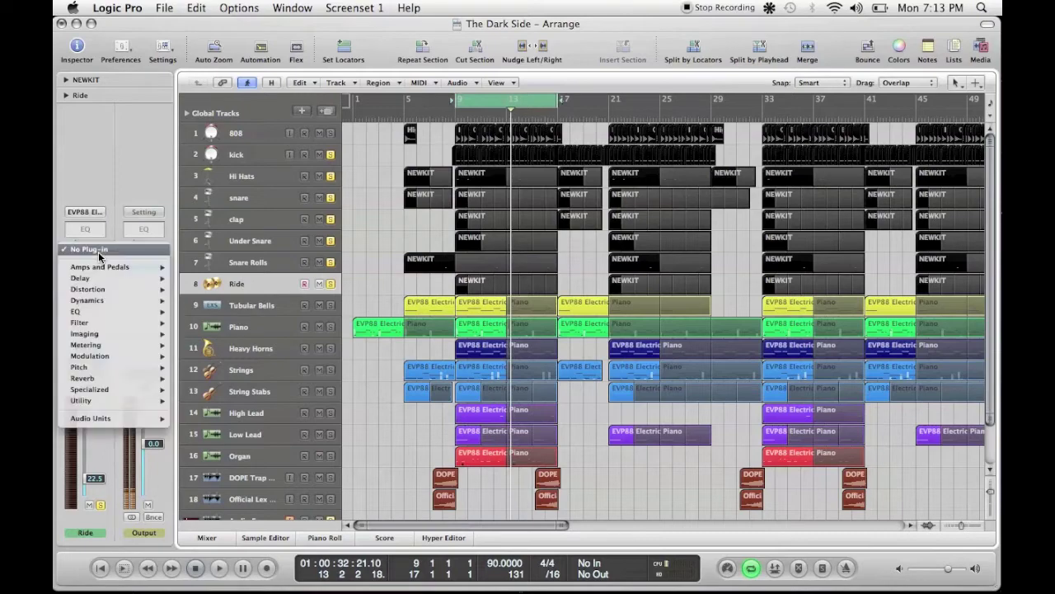
{"action": "mouse_move", "coordinate": [111, 312]}
{"action": "mouse_move", "coordinate": [239, 312]}
{"action": "left_click", "coordinate": [291, 315]}
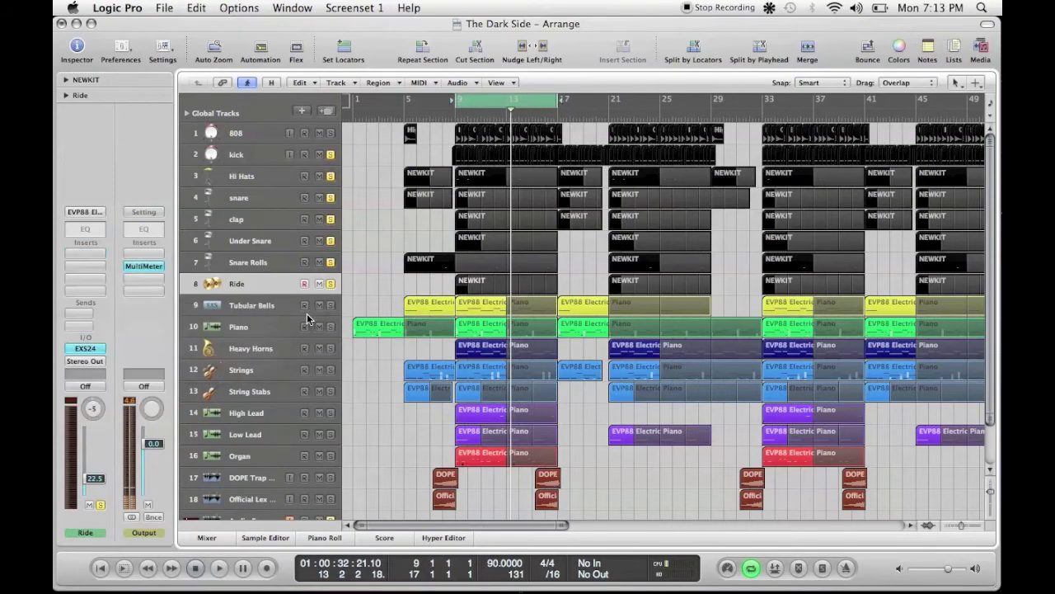
{"action": "left_click_drag", "start_coordinate": [231, 64], "coordinate": [676, 174]}
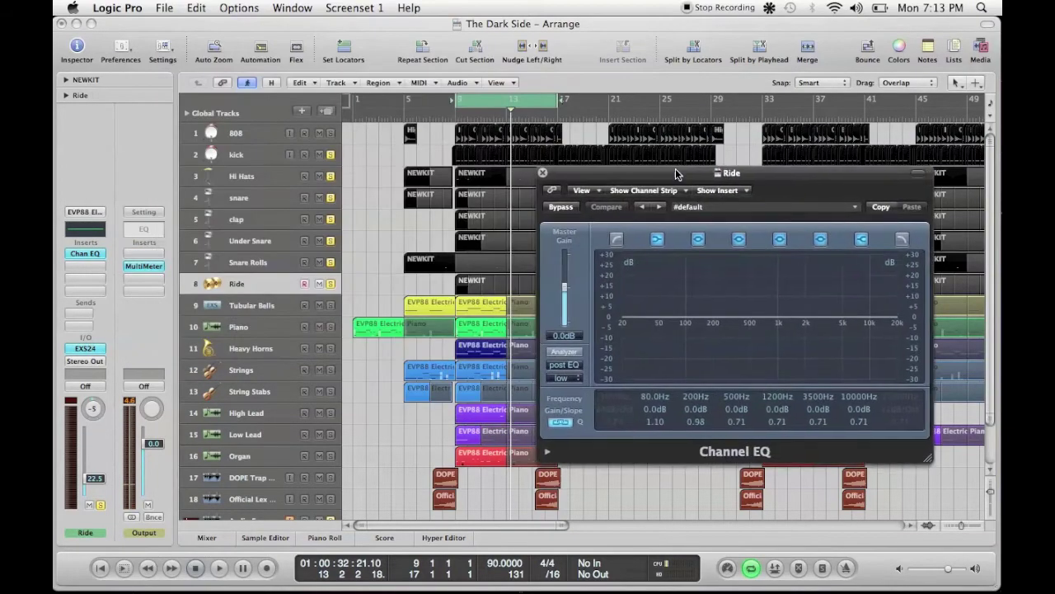
Turn on the Ride EQ's analyzer during playback and set its resolution to high (4096 points).
{"action": "left_click", "coordinate": [219, 567]}
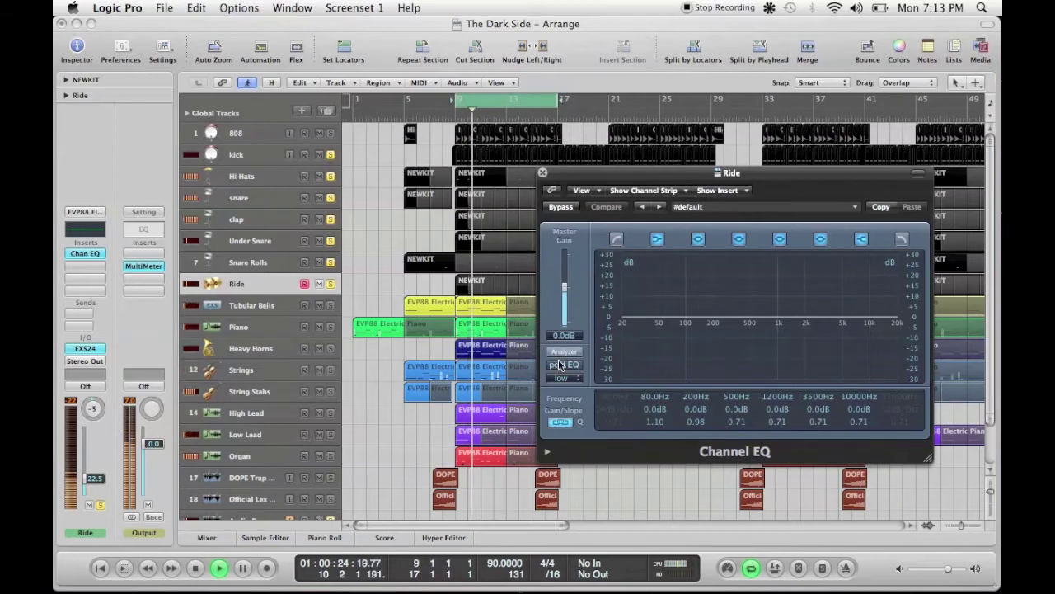
{"action": "left_click", "coordinate": [564, 351]}
{"action": "left_click", "coordinate": [564, 377]}
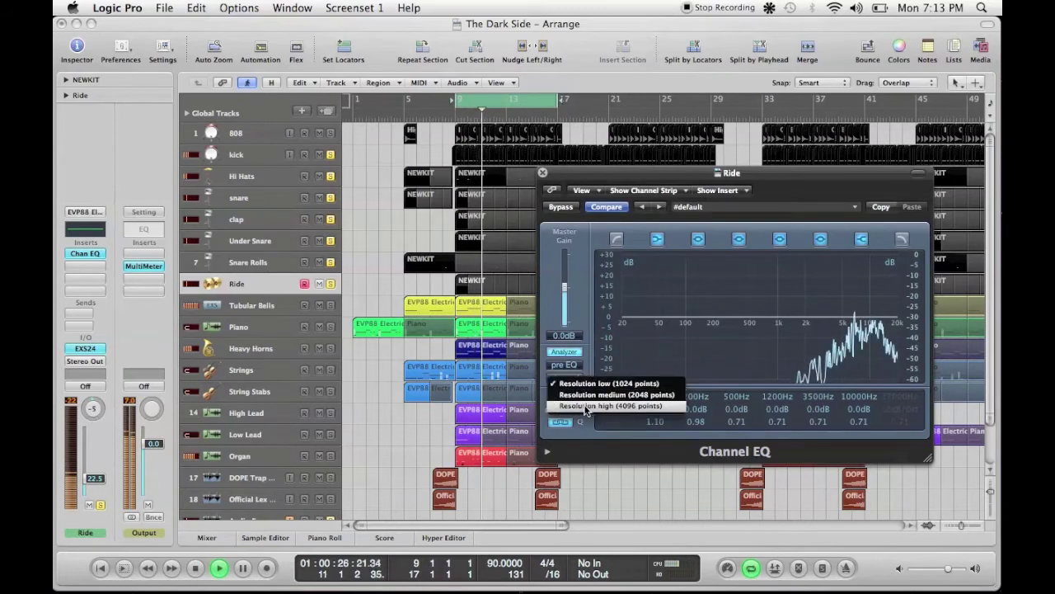
{"action": "left_click", "coordinate": [586, 407]}
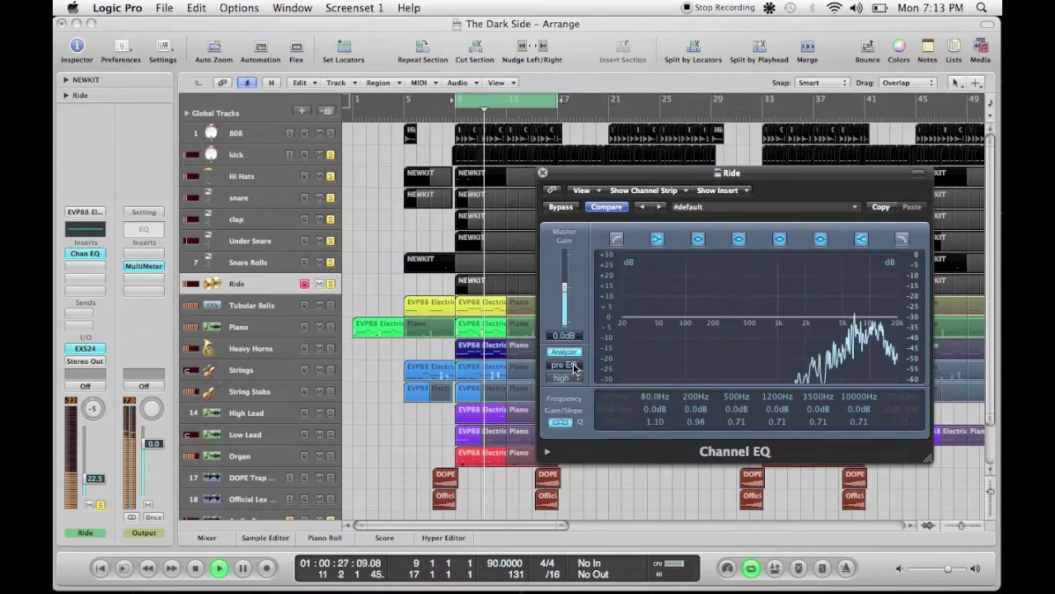
Disable the Ride EQ's 80, 200, 500 and 1200 Hz bands and enable its low cut at 1500 Hz.
{"action": "left_click", "coordinate": [657, 239]}
{"action": "left_click", "coordinate": [699, 238]}
{"action": "left_click", "coordinate": [739, 238]}
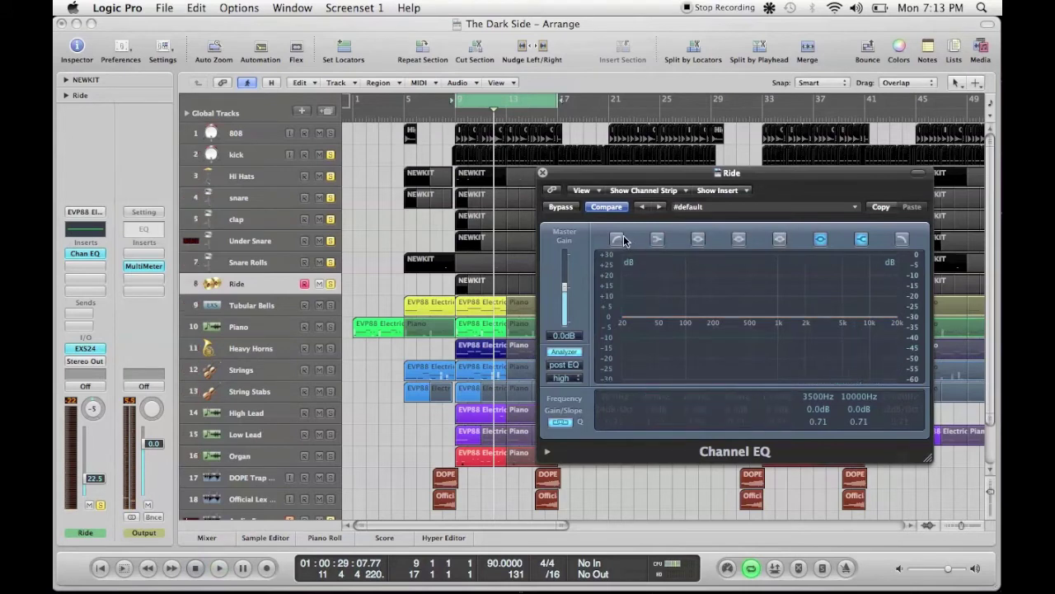
{"action": "left_click_drag", "start_coordinate": [662, 296], "coordinate": [685, 224]}
{"action": "key", "text": "space"}
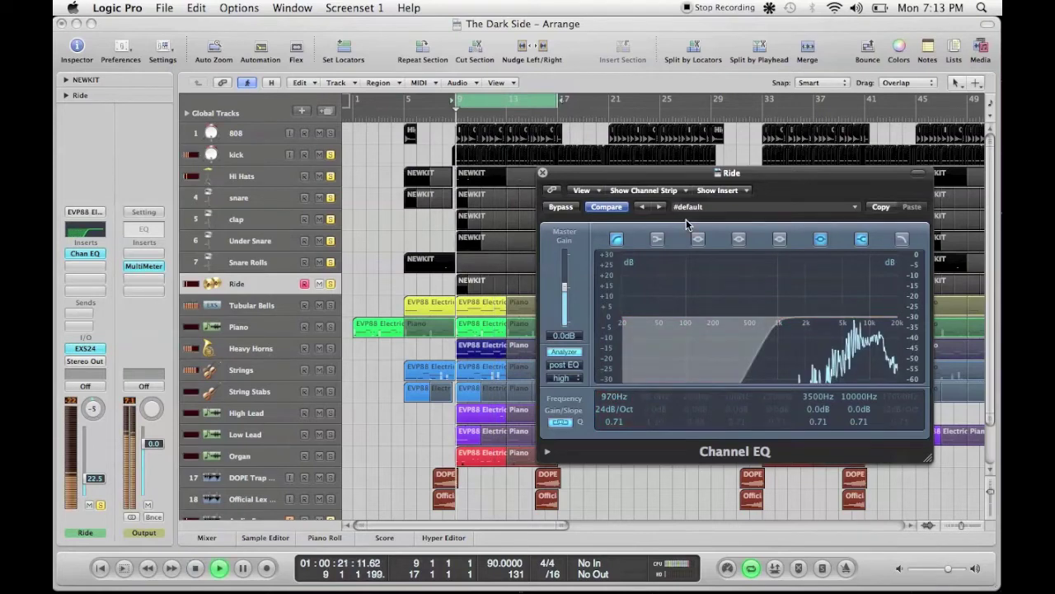
{"action": "left_click_drag", "start_coordinate": [614, 397], "coordinate": [633, 375]}
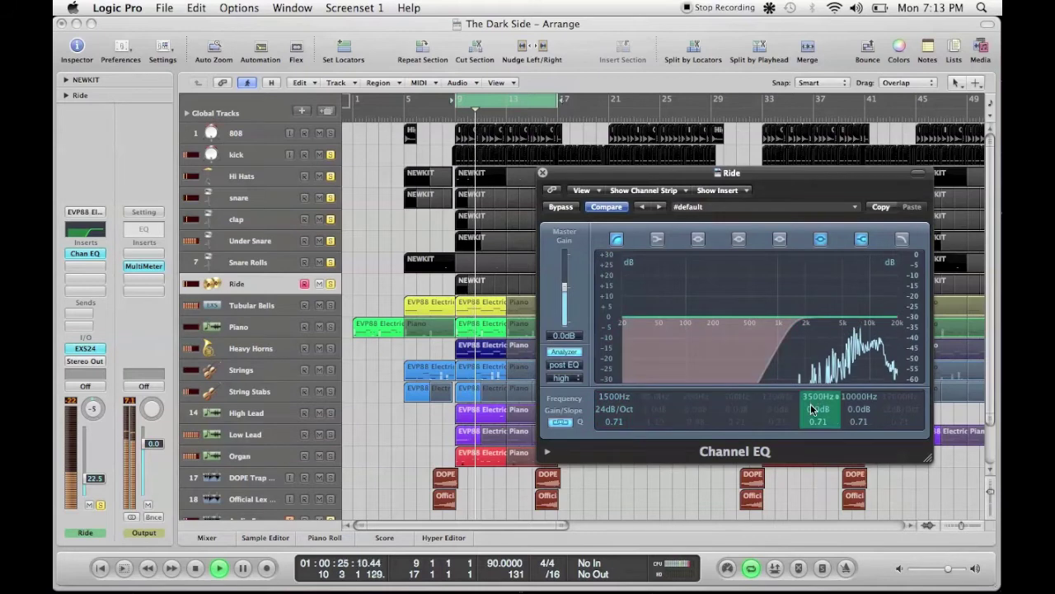
Set the Ride EQ's 3500 Hz band to 6000 Hz with a 2.0 dB boost and enable the 17000 Hz high cut.
{"action": "left_click_drag", "start_coordinate": [814, 408], "coordinate": [812, 404]}
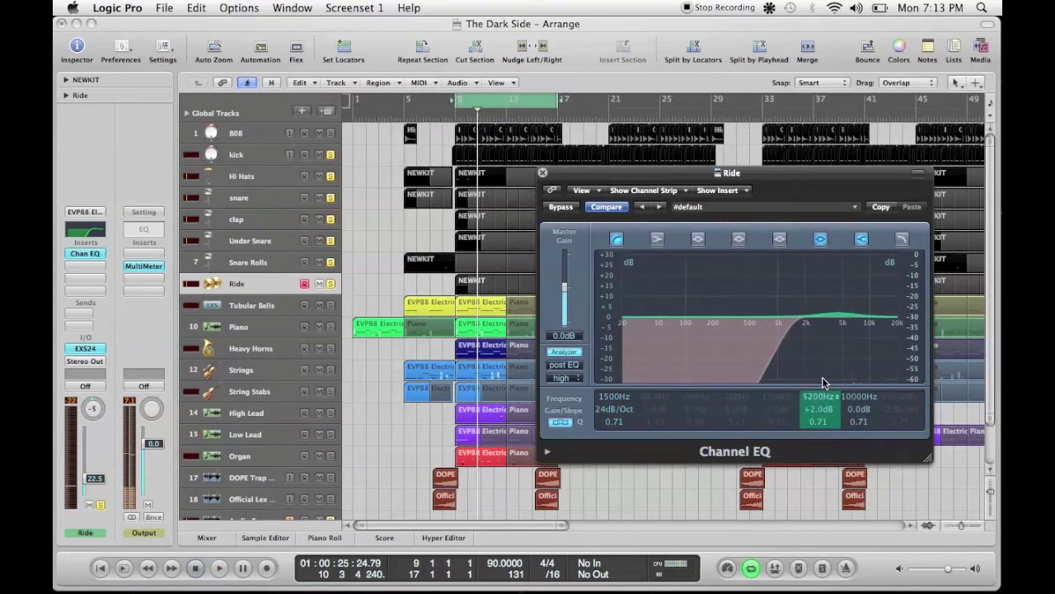
{"action": "left_click_drag", "start_coordinate": [824, 373], "coordinate": [827, 374]}
{"action": "left_click", "coordinate": [902, 239]}
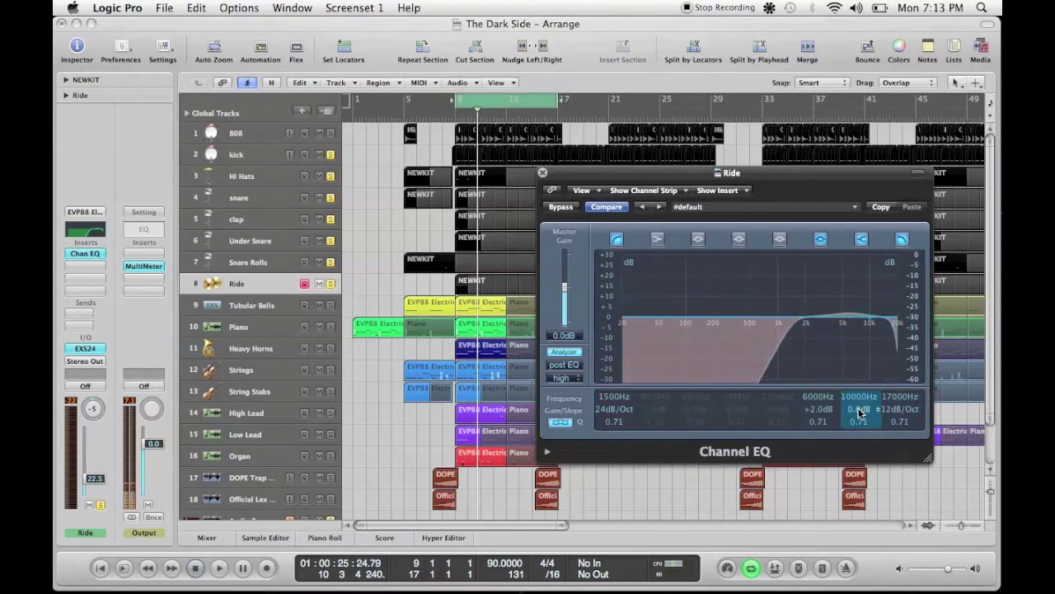
Re-enable the Ride EQ's 500 Hz band, set it to 7600 Hz with a cut of about 2 dB, and close the EQ.
{"action": "left_click", "coordinate": [740, 239]}
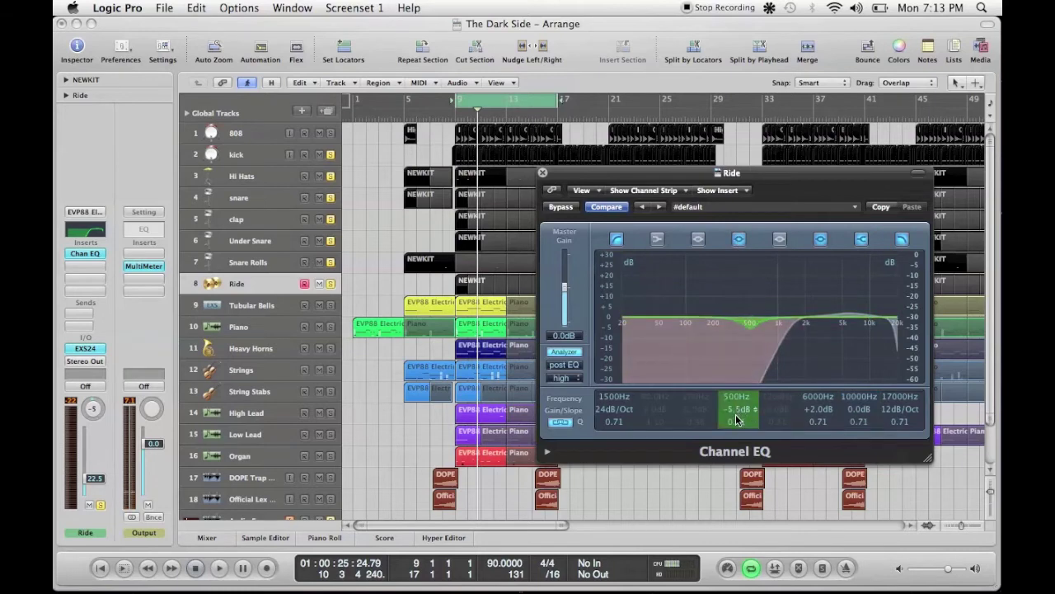
{"action": "scroll", "coordinate": [742, 321], "scroll_direction": "up", "scroll_amount": 10}
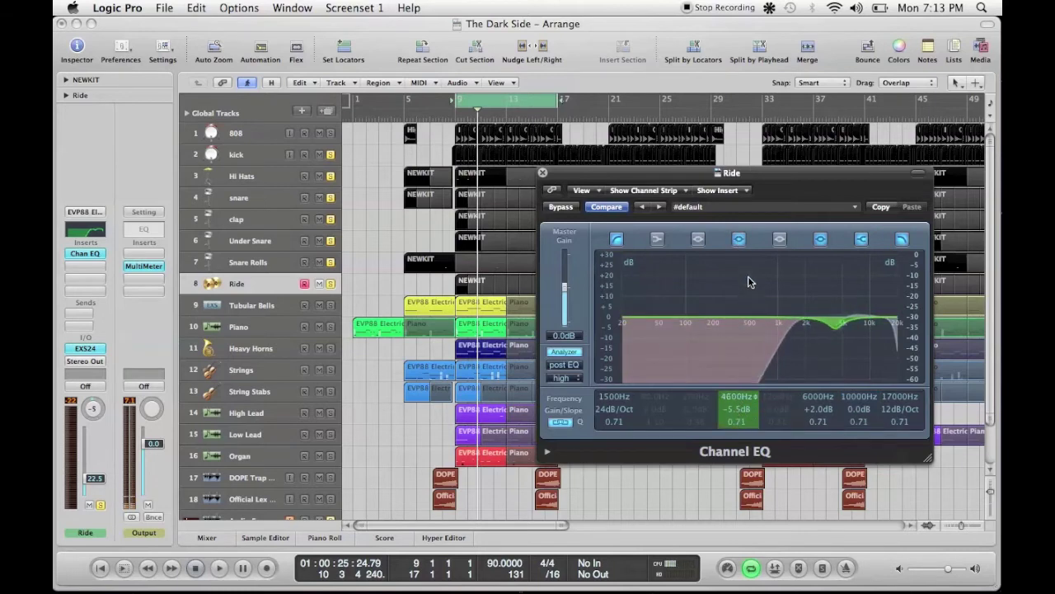
{"action": "scroll", "coordinate": [750, 267], "scroll_direction": "up", "scroll_amount": 3}
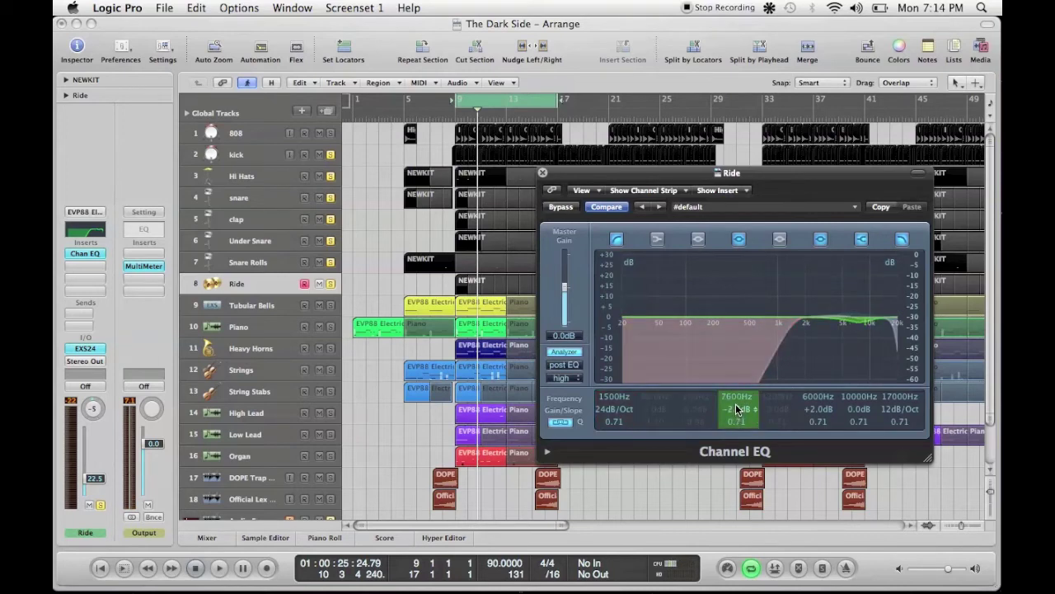
{"action": "left_click", "coordinate": [541, 173]}
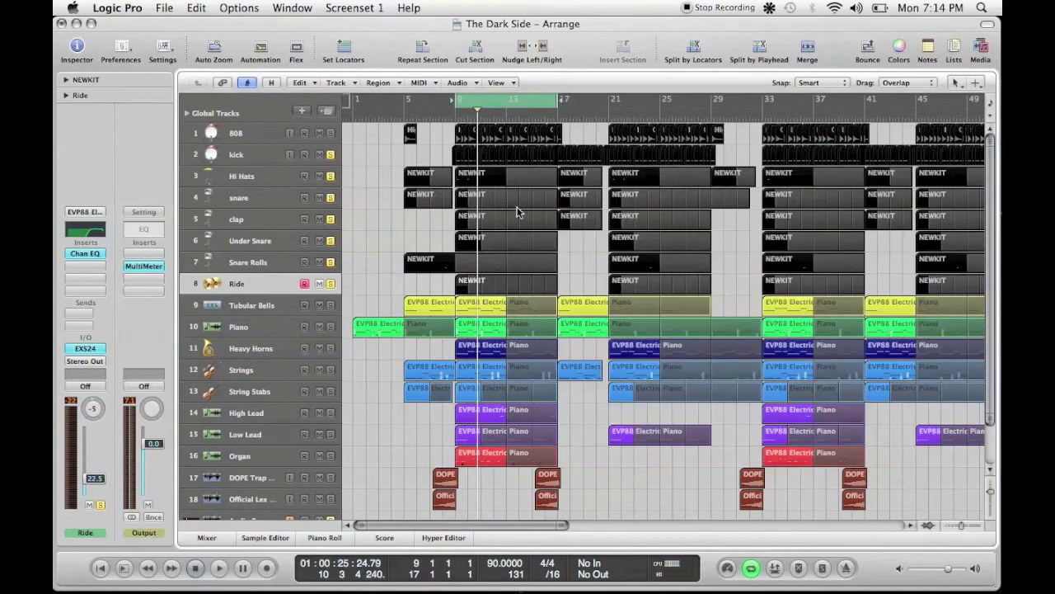
Set the Ride's volume to -27.5 dB and pan to +9 while auditioning it with the drums.
{"action": "left_click", "coordinate": [219, 568]}
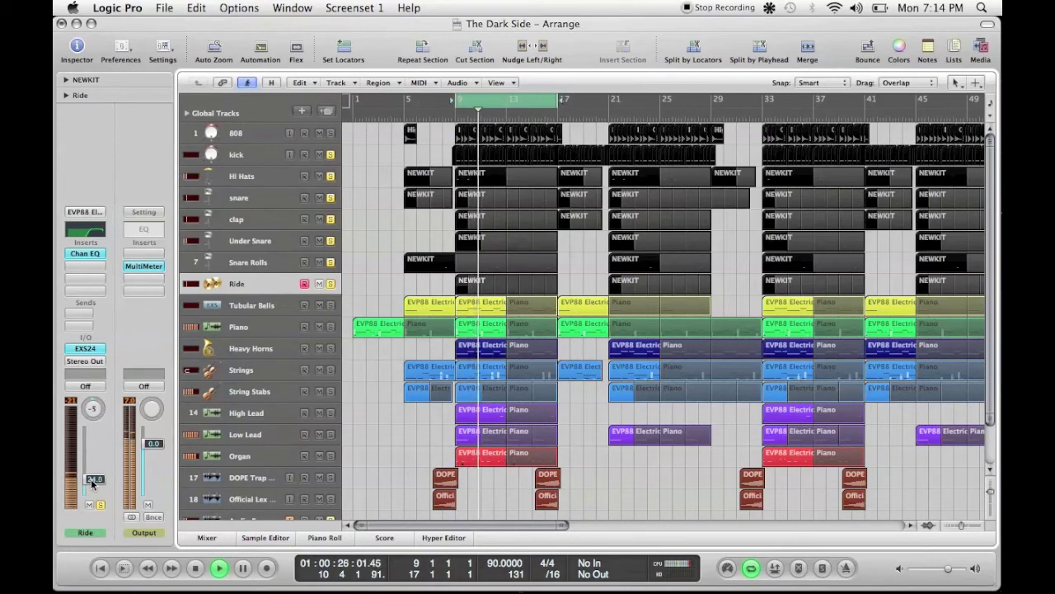
{"action": "left_click_drag", "start_coordinate": [91, 478], "coordinate": [91, 475]}
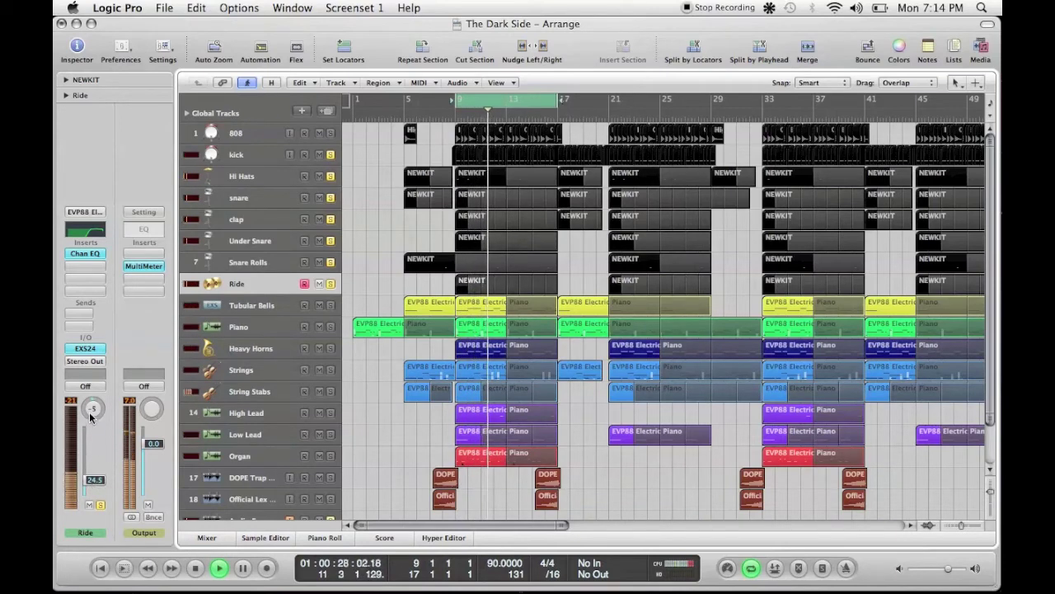
{"action": "left_click_drag", "start_coordinate": [92, 412], "coordinate": [92, 414]}
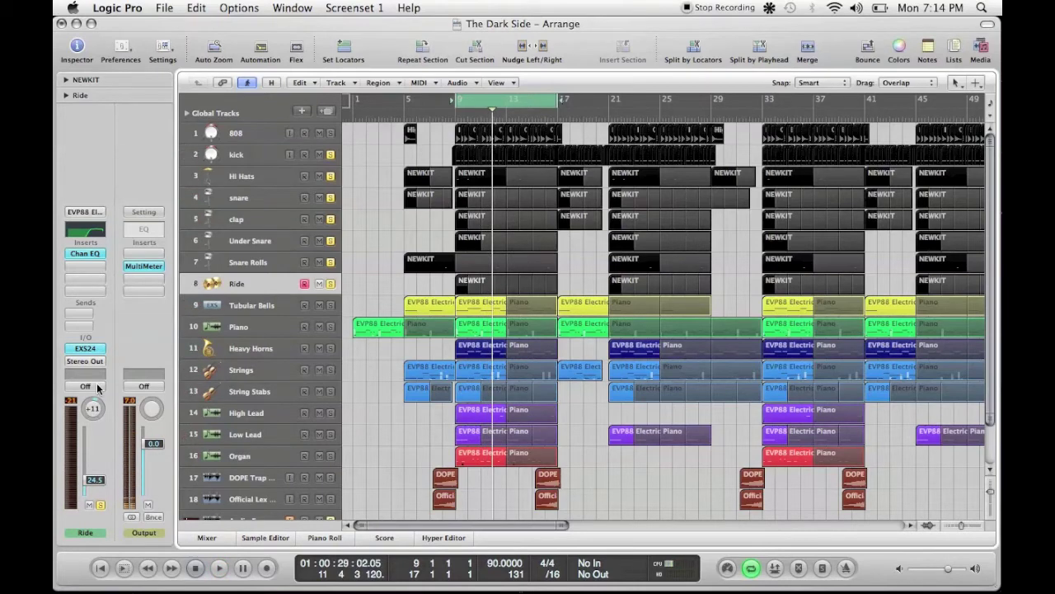
{"action": "key", "text": "space"}
{"action": "left_click_drag", "start_coordinate": [94, 480], "coordinate": [101, 493]}
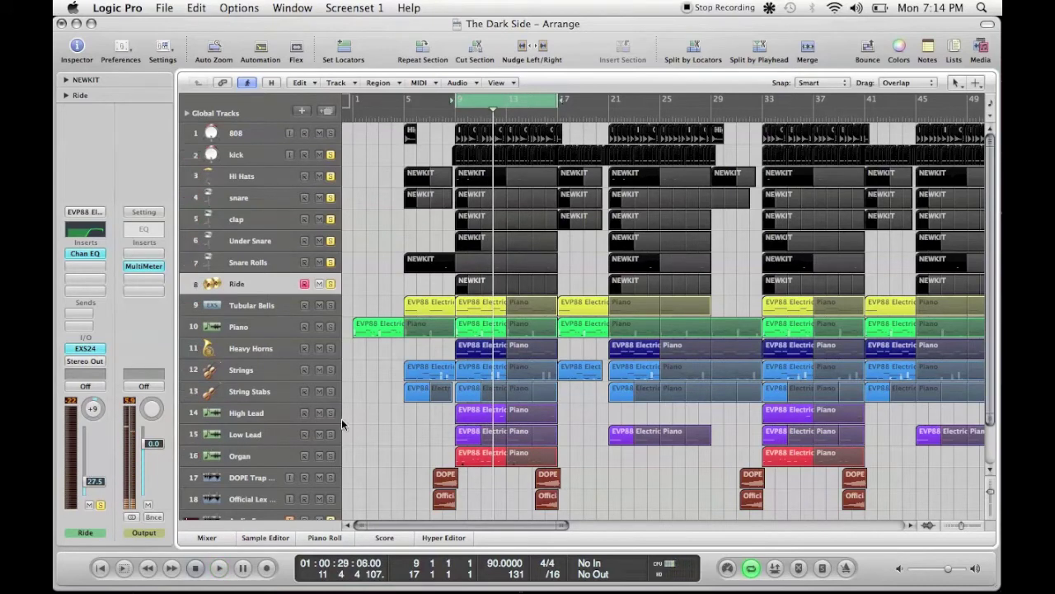
Select Tubular Bells, unsolo all the drum tracks, and solo every track from Tubular Bells down to Bass.
{"action": "left_click", "coordinate": [270, 309]}
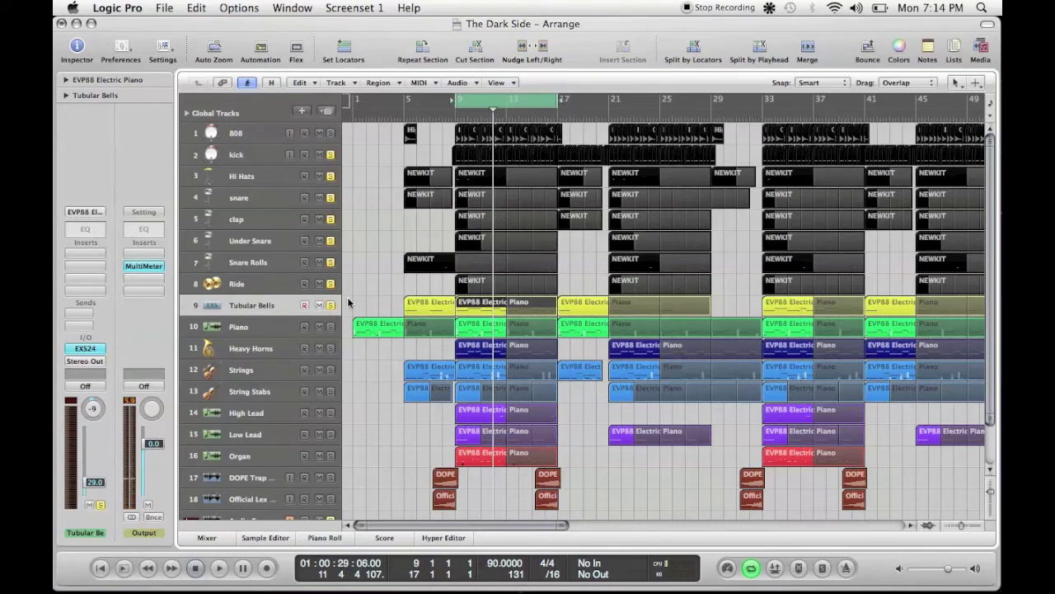
{"action": "scroll", "coordinate": [358, 376], "scroll_direction": "down", "scroll_amount": 2}
{"action": "scroll", "coordinate": [358, 376], "scroll_direction": "up", "scroll_amount": 2}
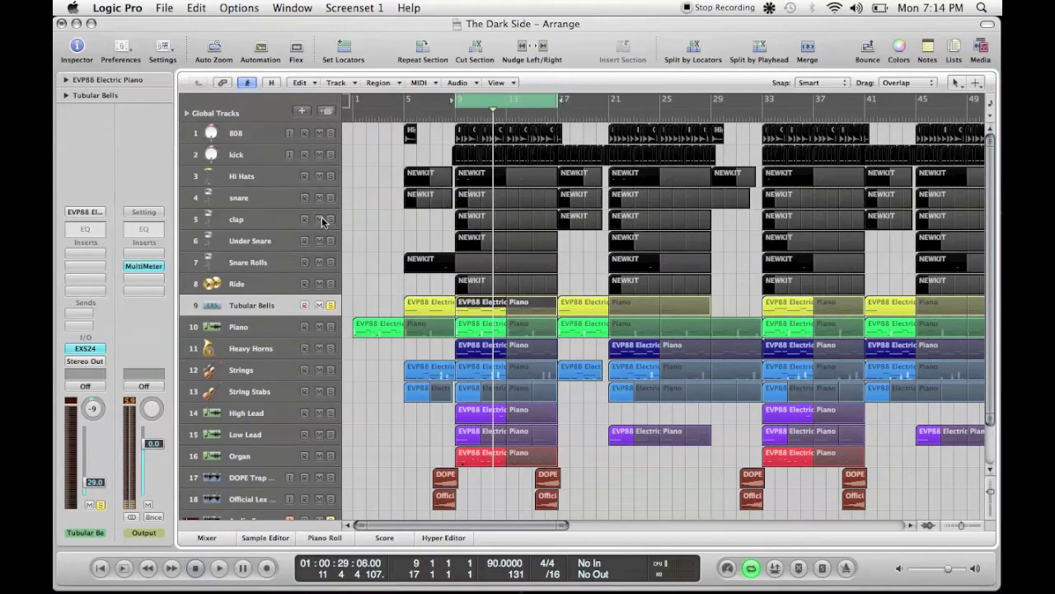
{"action": "scroll", "coordinate": [328, 423], "scroll_direction": "down", "scroll_amount": 3}
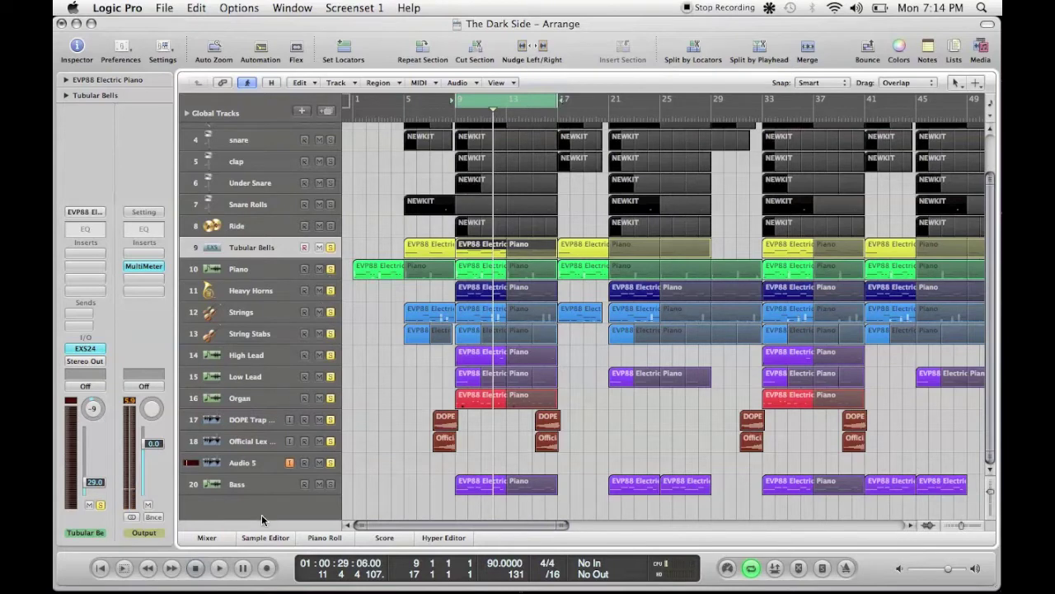
Raise the Tubular Bells' volume to about -15 dB during playback of the soloed melodic tracks.
{"action": "left_click", "coordinate": [221, 568]}
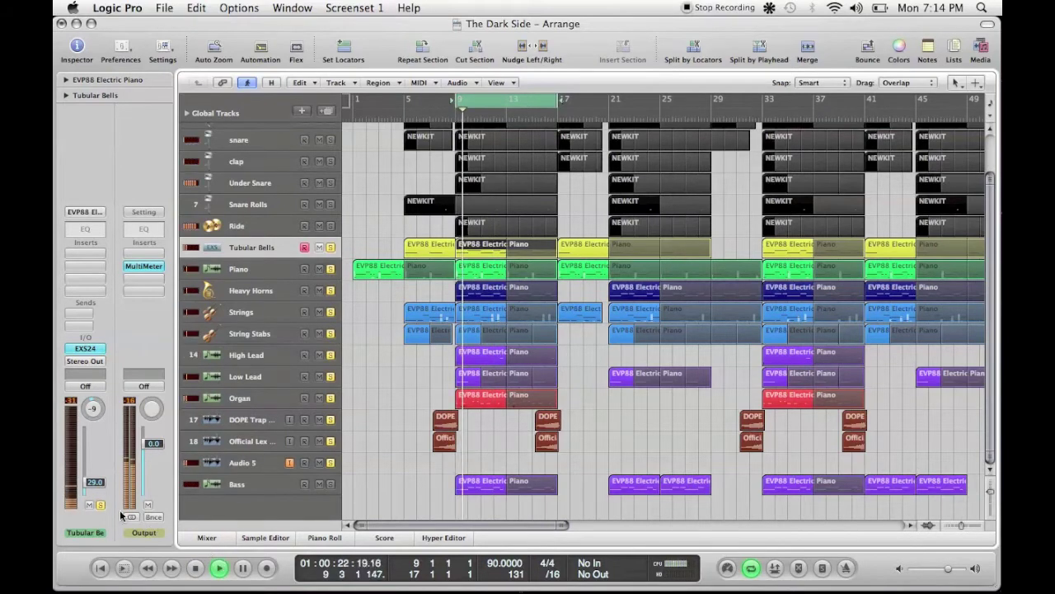
{"action": "left_click_drag", "start_coordinate": [96, 481], "coordinate": [99, 475]}
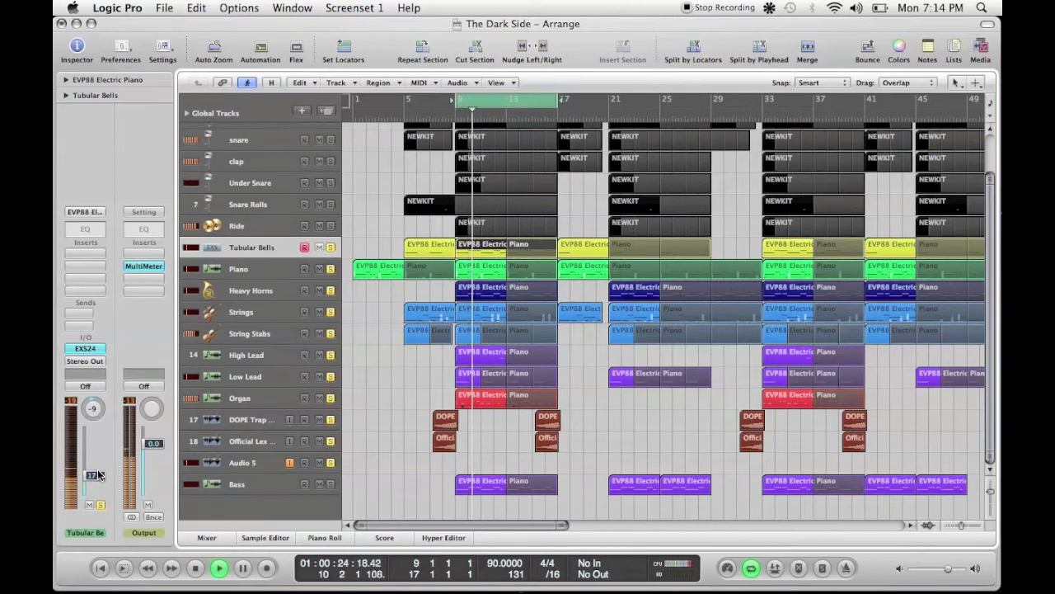
{"action": "left_click_drag", "start_coordinate": [99, 475], "coordinate": [98, 472]}
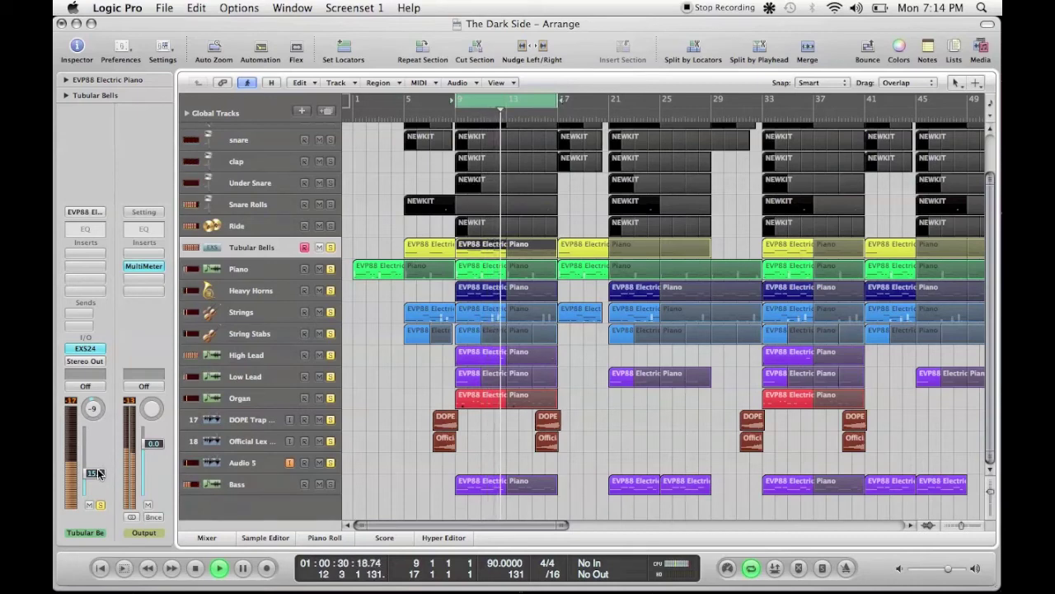
Unsolo the melodic tracks from Official Lex up to Piano and select the Tubular Bells track.
{"action": "left_click", "coordinate": [329, 442]}
{"action": "left_click_drag", "start_coordinate": [330, 399], "coordinate": [333, 274]}
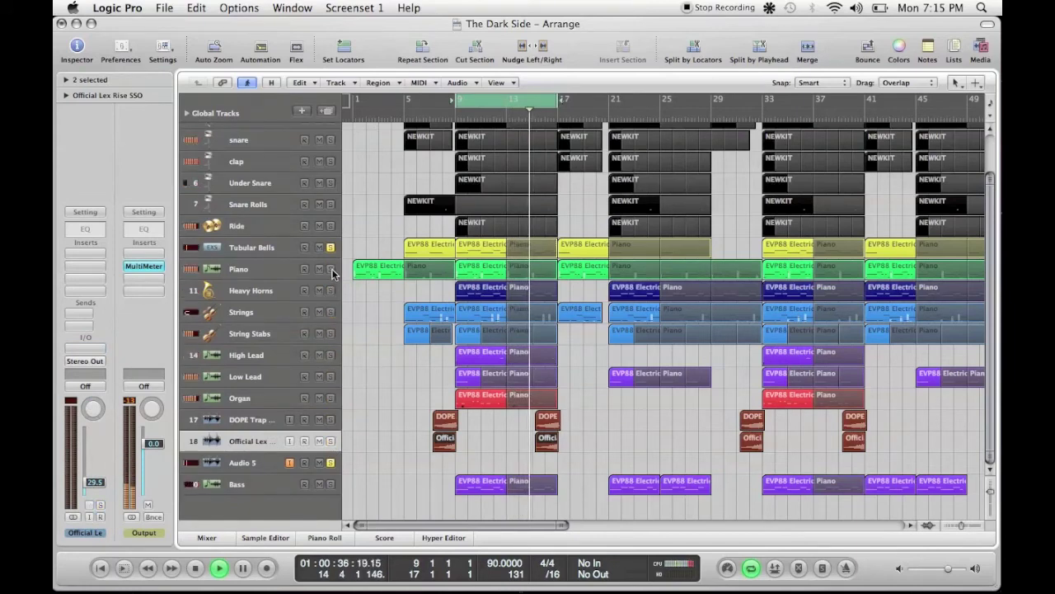
{"action": "left_click", "coordinate": [284, 250]}
Add a Channel EQ to the Tubular Bells and set its analyzer resolution to high.
{"action": "left_click", "coordinate": [66, 262]}
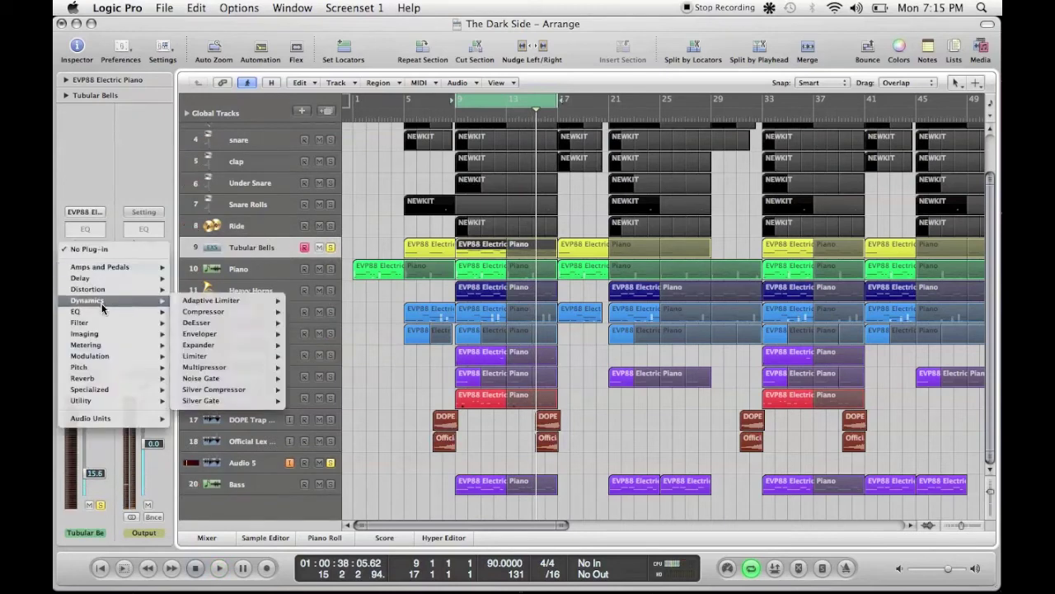
{"action": "mouse_move", "coordinate": [108, 313]}
{"action": "mouse_move", "coordinate": [248, 312]}
{"action": "left_click", "coordinate": [291, 314]}
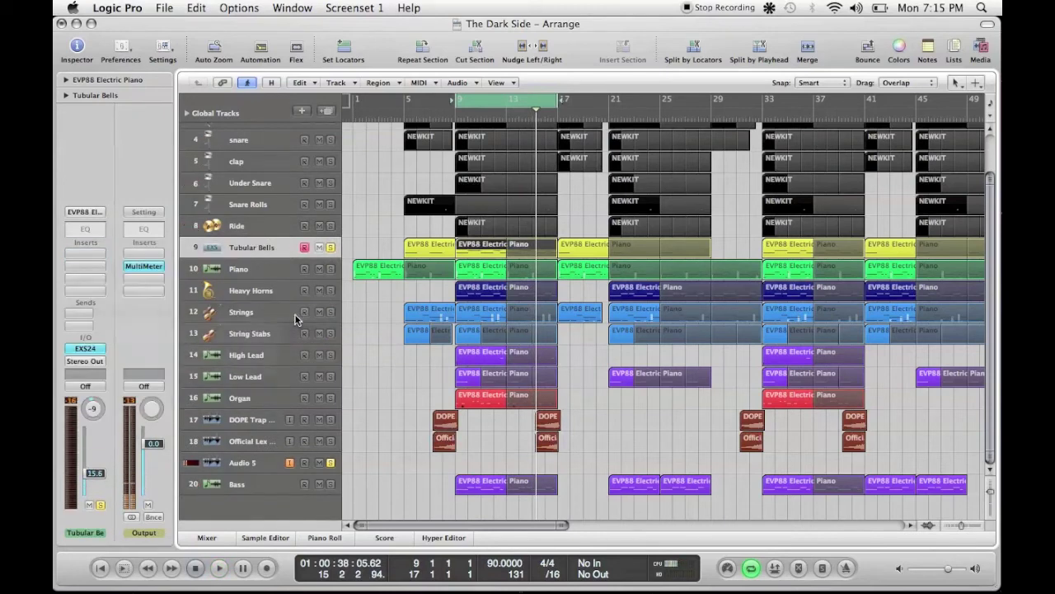
{"action": "left_click", "coordinate": [118, 239]}
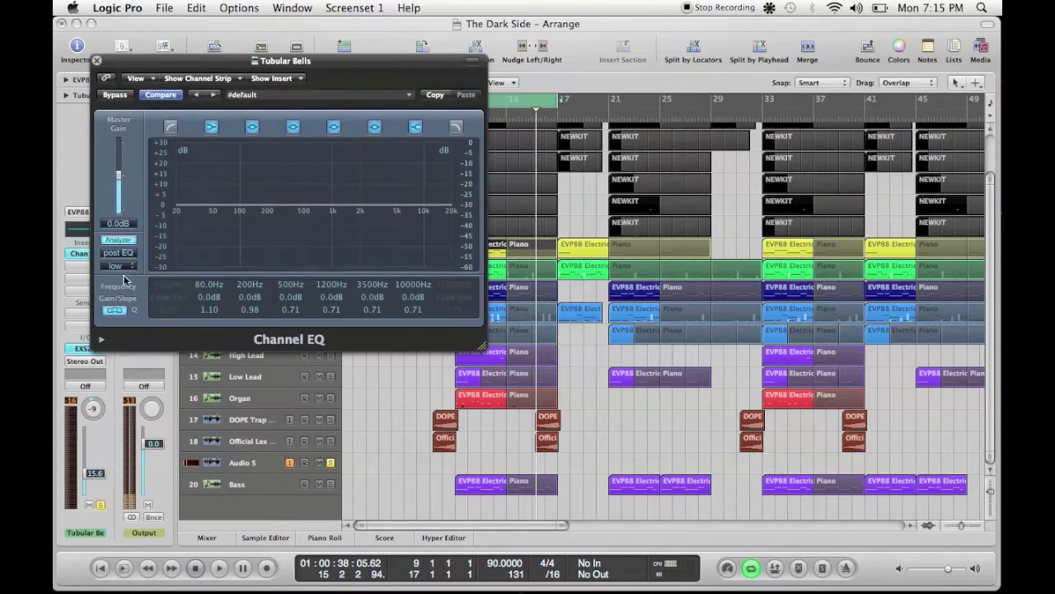
{"action": "left_click", "coordinate": [117, 265]}
{"action": "left_click", "coordinate": [167, 291]}
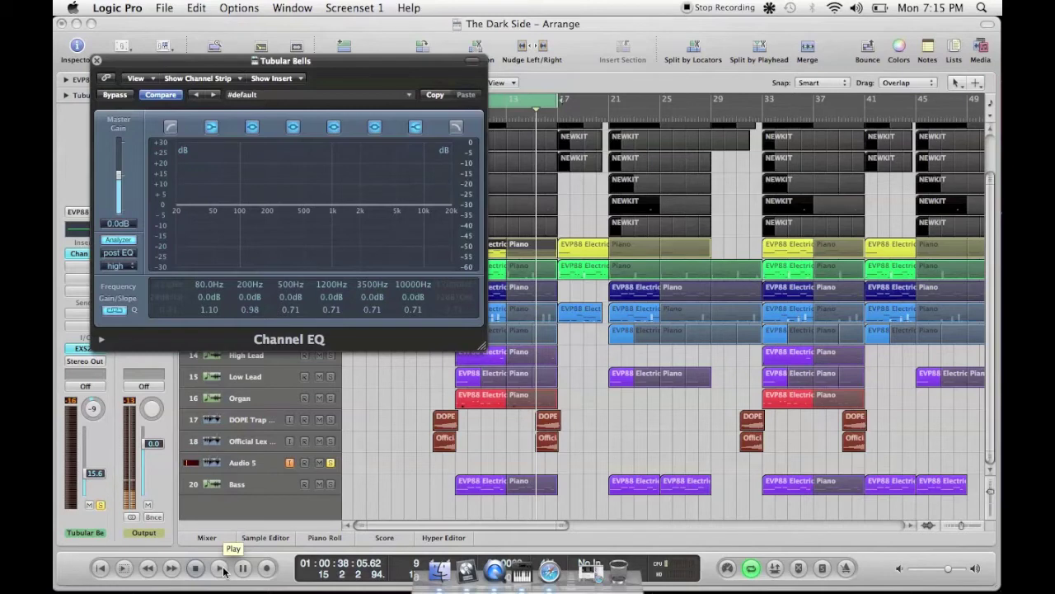
During playback, enable the Tubular Bells EQ's low cut at 295 Hz and disable its 80 Hz shelf and 200 Hz band.
{"action": "left_click", "coordinate": [220, 568]}
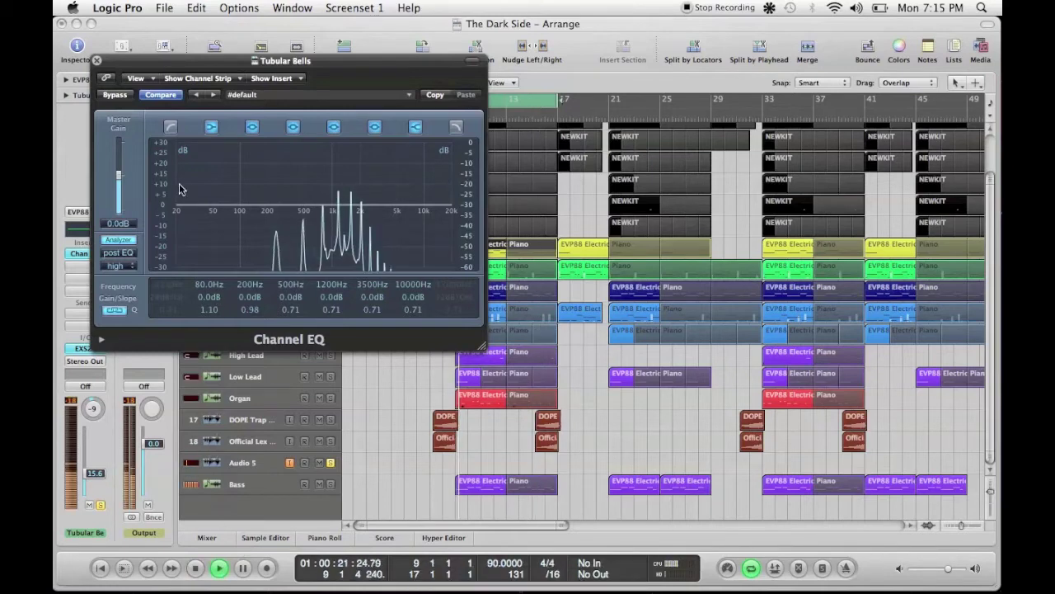
{"action": "left_click", "coordinate": [170, 126]}
{"action": "left_click", "coordinate": [211, 127]}
{"action": "left_click", "coordinate": [251, 126]}
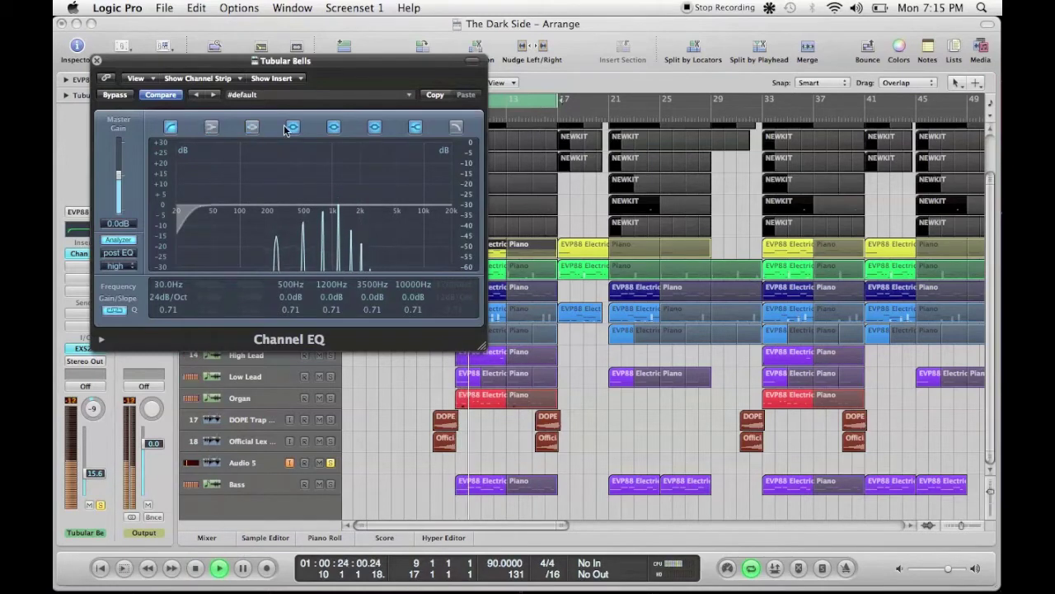
{"action": "left_click_drag", "start_coordinate": [168, 288], "coordinate": [189, 165]}
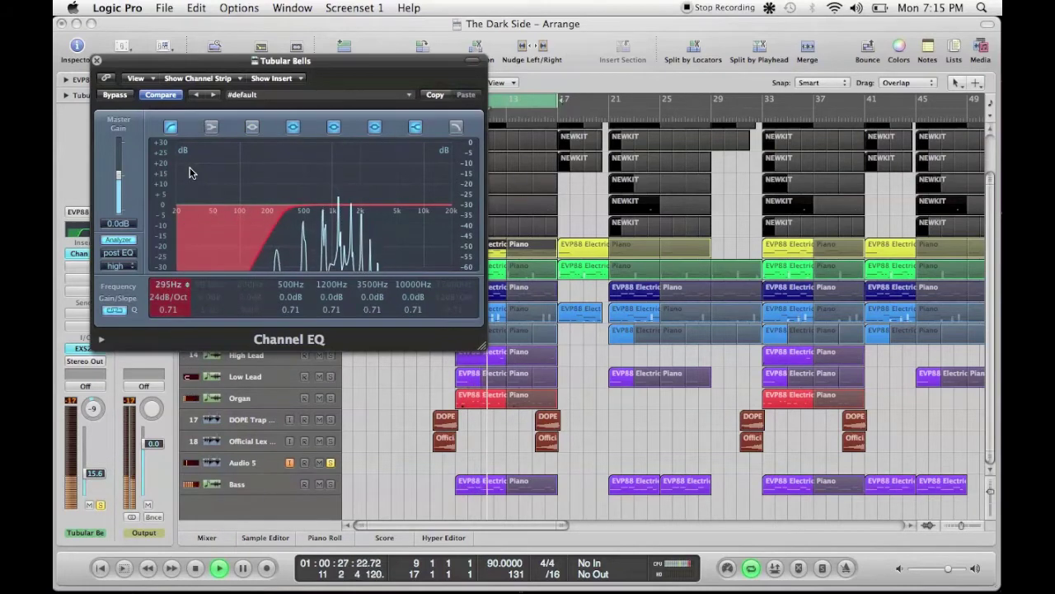
{"action": "left_click_drag", "start_coordinate": [278, 263], "coordinate": [268, 264]}
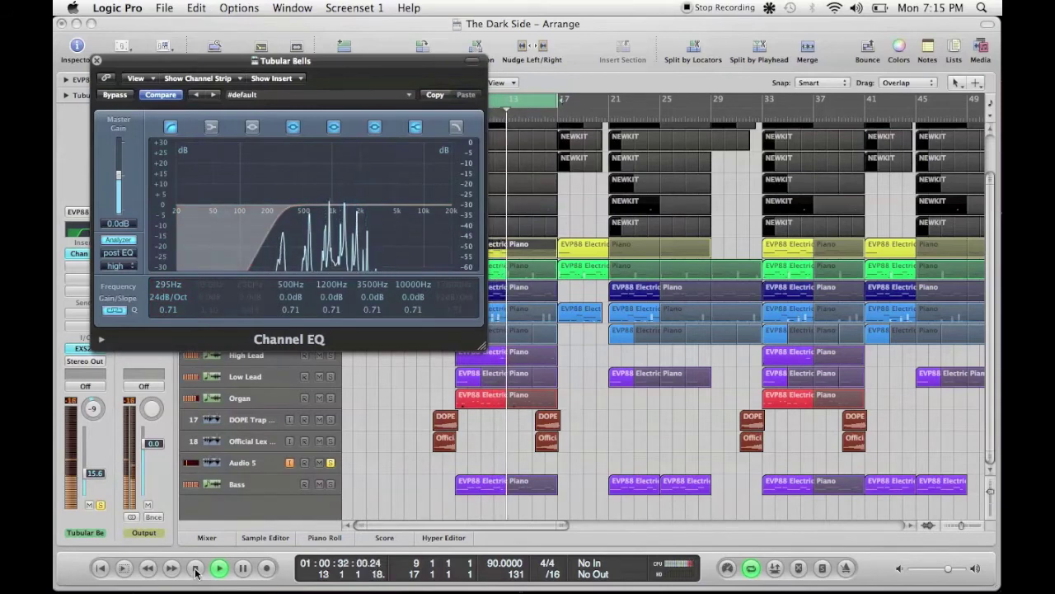
Isolate the 808 by soloing it and unsoloing the kick through Tubular Bells tracks, and select the 808.
{"action": "left_click_drag", "start_coordinate": [336, 300], "coordinate": [338, 299]}
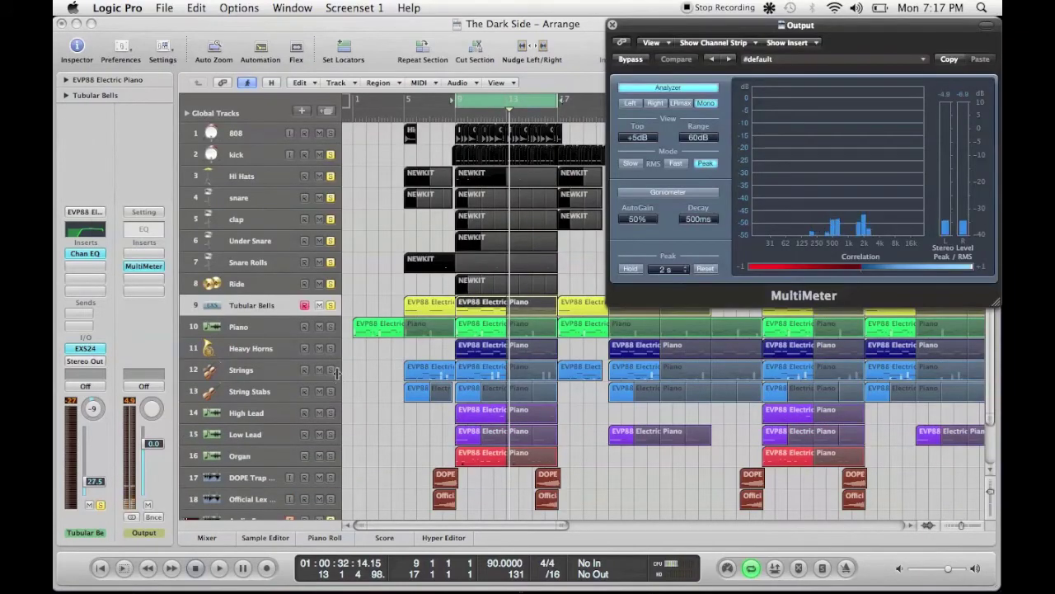
{"action": "left_click", "coordinate": [331, 133]}
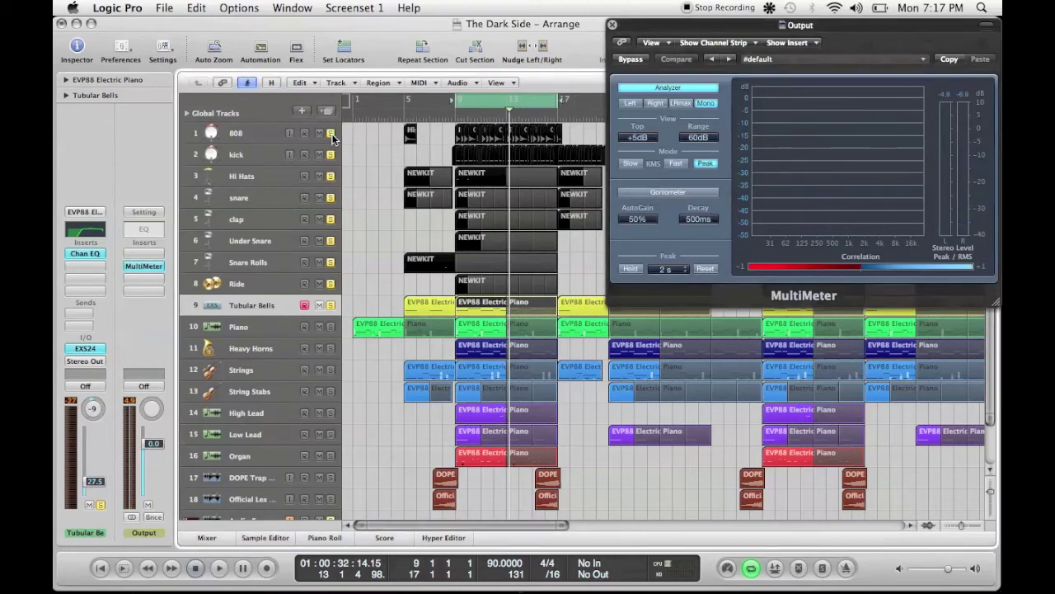
{"action": "left_click", "coordinate": [235, 133]}
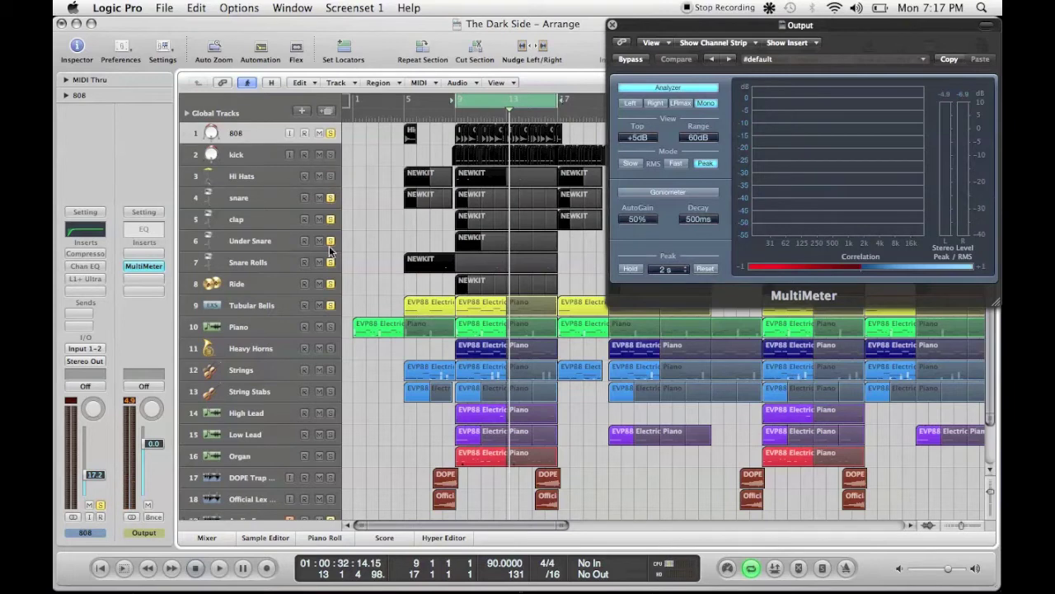
{"action": "left_click", "coordinate": [261, 132]}
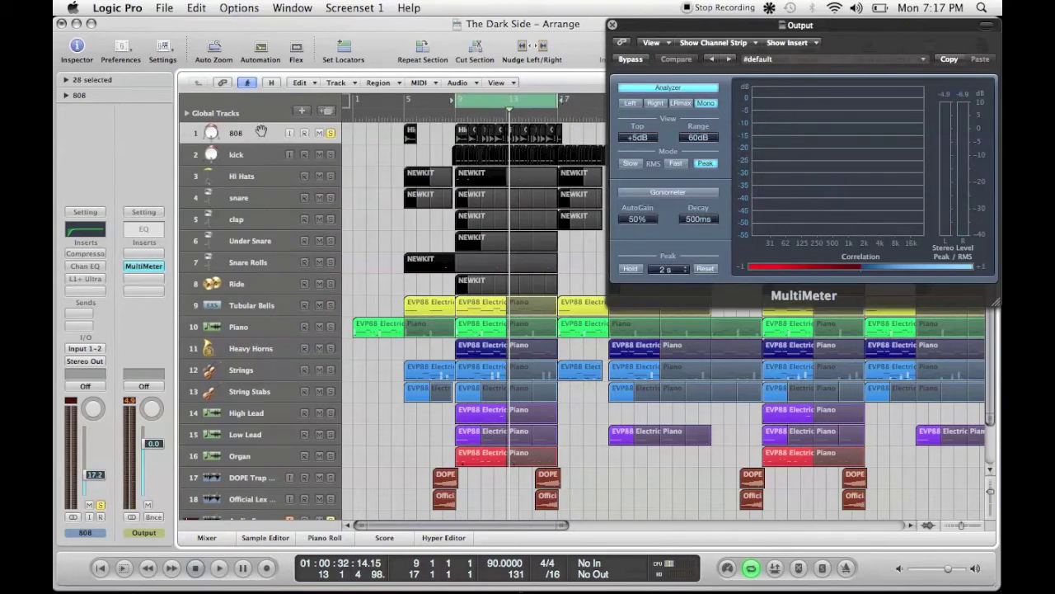
Insert a Tuner on the 808, move its window aside, and play the track to check its pitch.
{"action": "left_click", "coordinate": [84, 292]}
{"action": "mouse_move", "coordinate": [117, 372]}
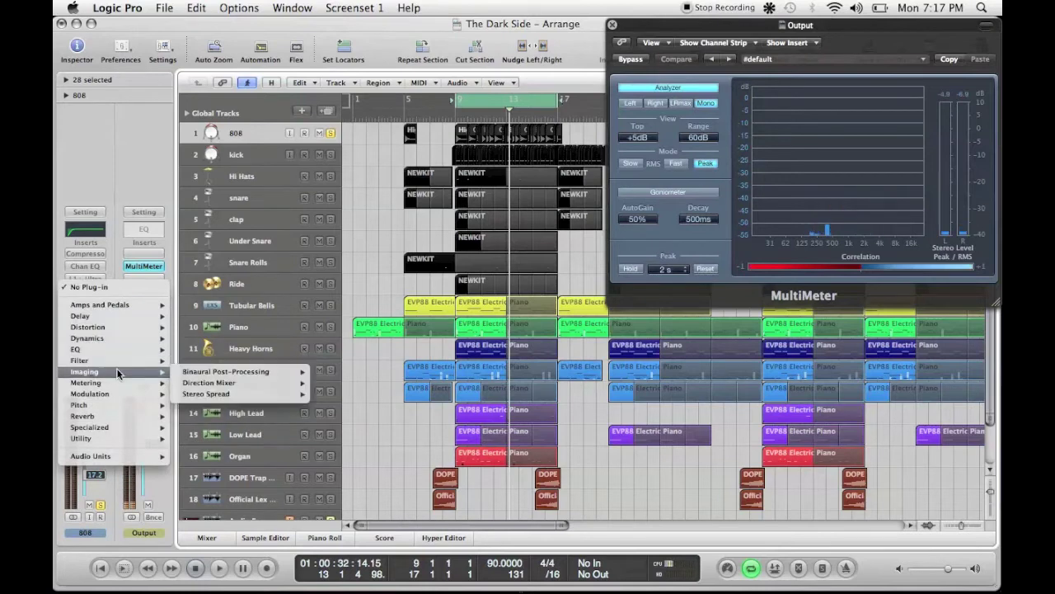
{"action": "mouse_move", "coordinate": [229, 423]}
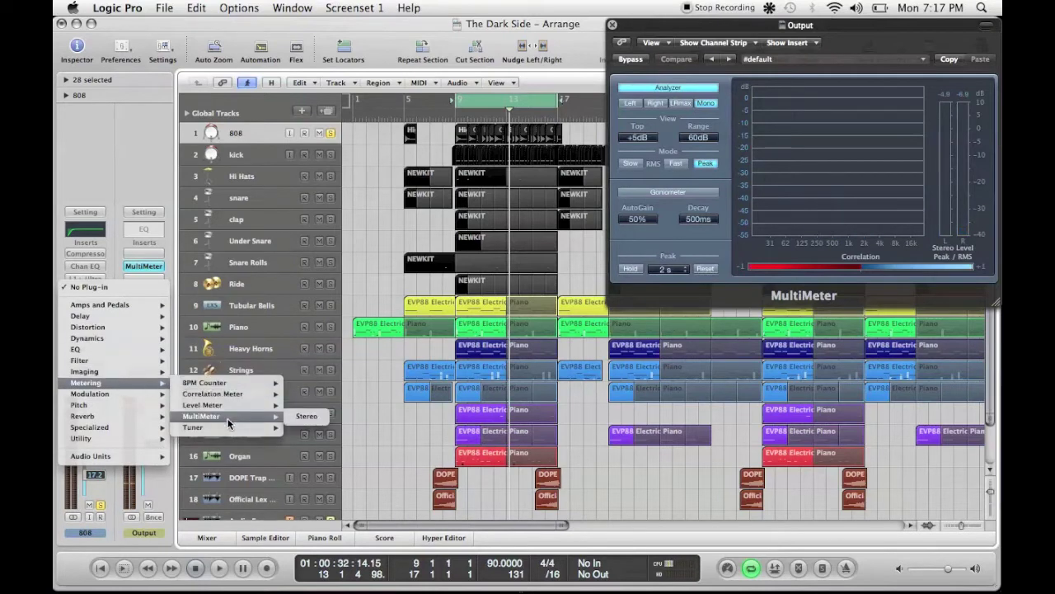
{"action": "left_click", "coordinate": [299, 428]}
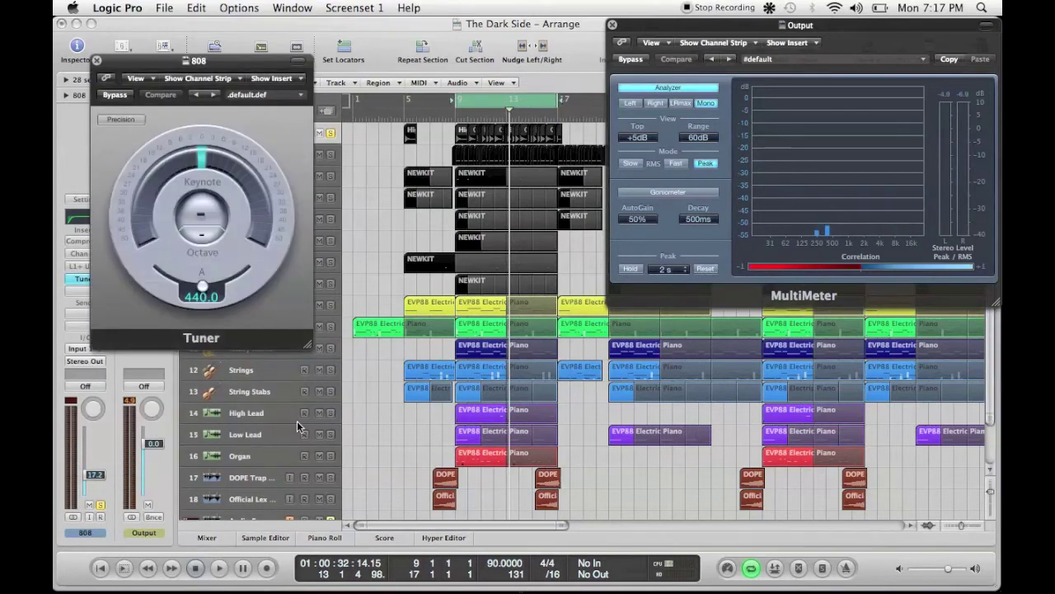
{"action": "left_click_drag", "start_coordinate": [187, 55], "coordinate": [770, 30]}
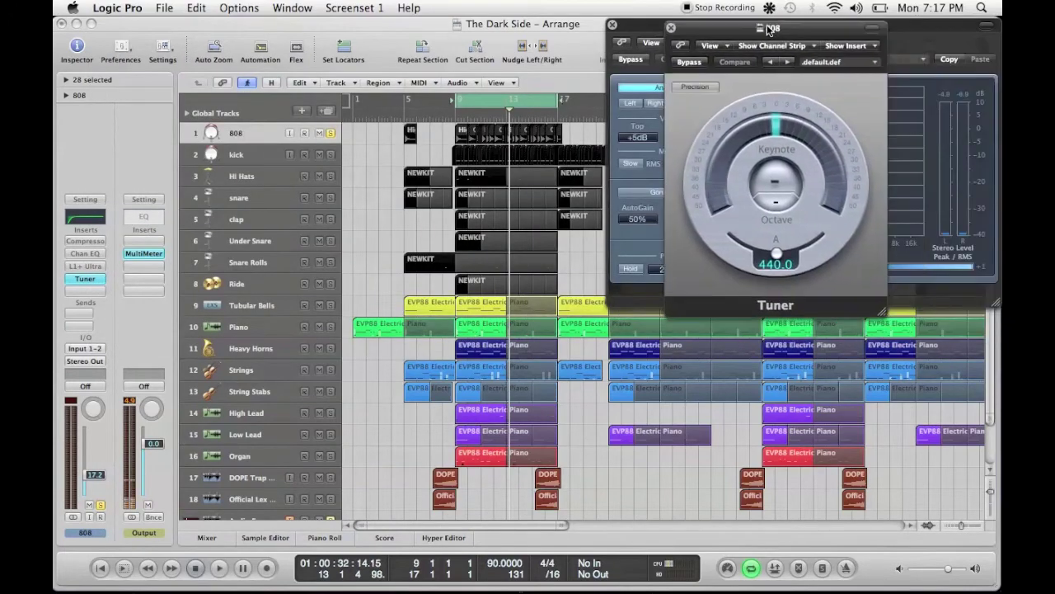
{"action": "left_click", "coordinate": [233, 567]}
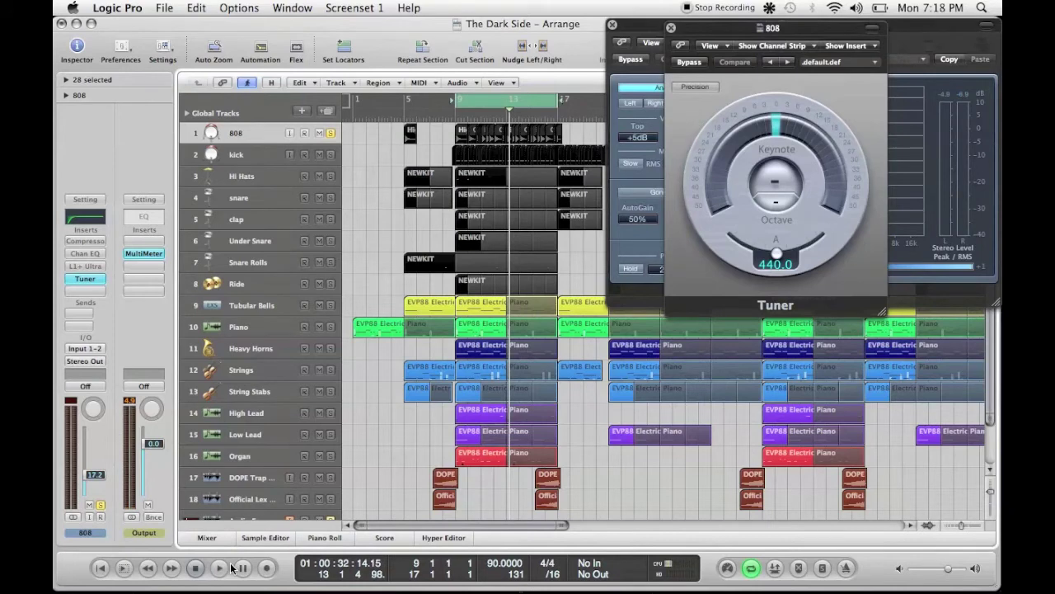
{"action": "left_click", "coordinate": [226, 567]}
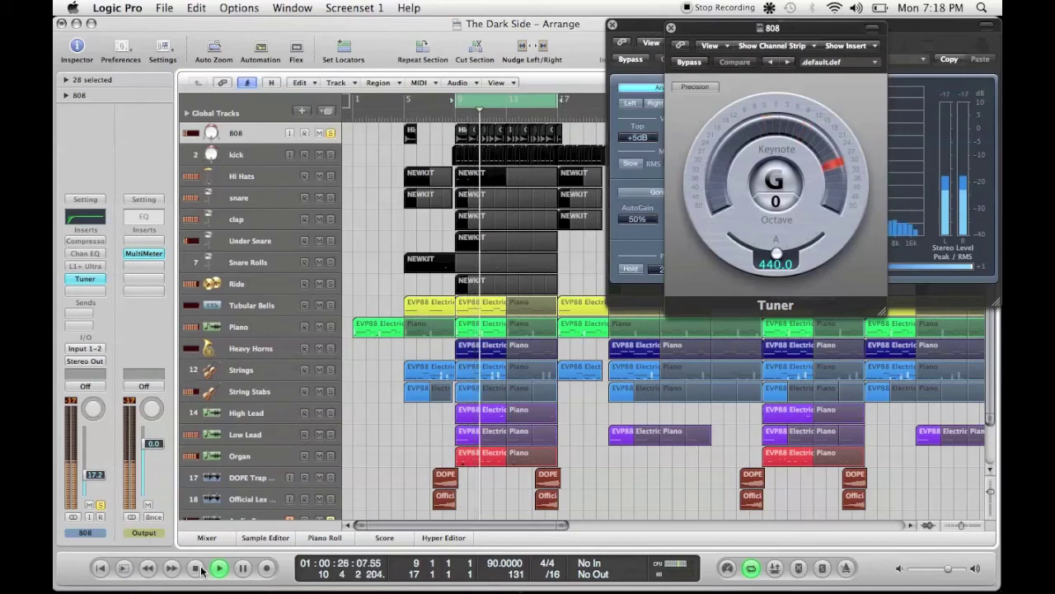
{"action": "left_click", "coordinate": [202, 569]}
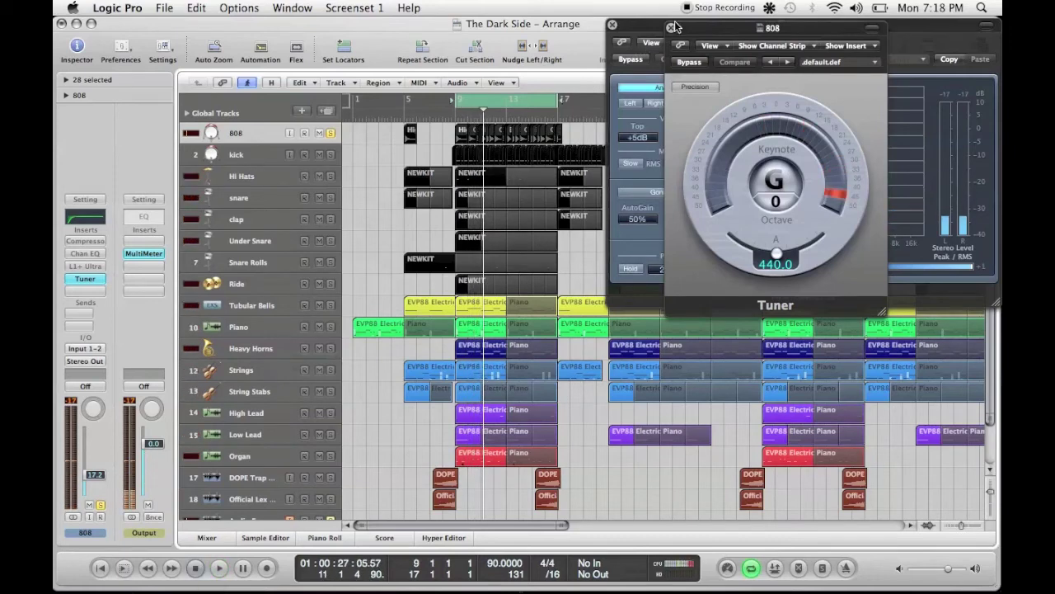
Close the output MultiMeter, bypass the 808's Tuner, and close the Tuner window.
{"action": "left_click", "coordinate": [671, 27]}
{"action": "left_click", "coordinate": [613, 26]}
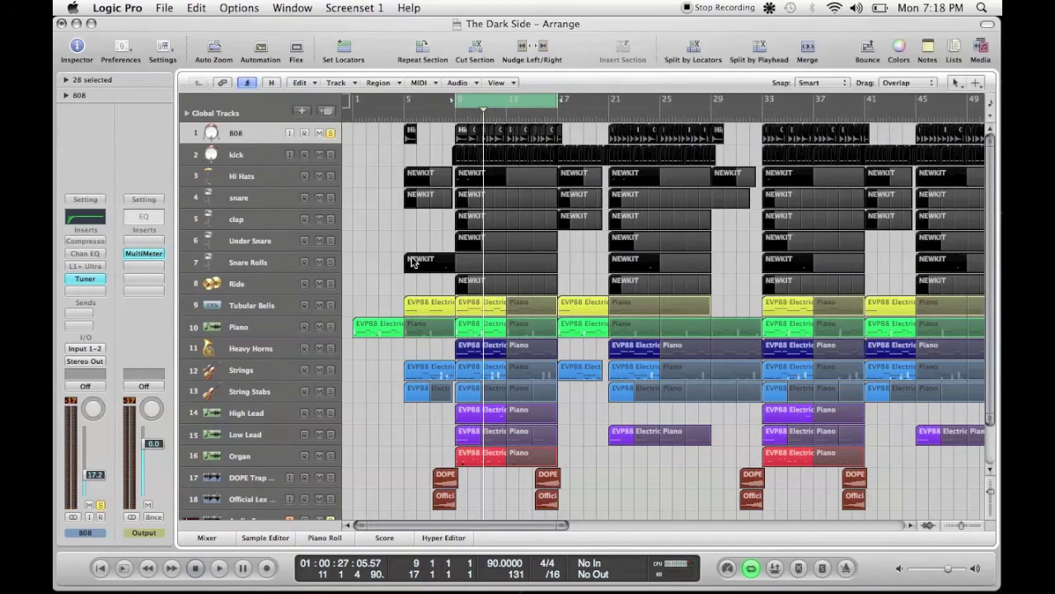
{"action": "scroll", "coordinate": [367, 351], "scroll_direction": "down", "scroll_amount": 1}
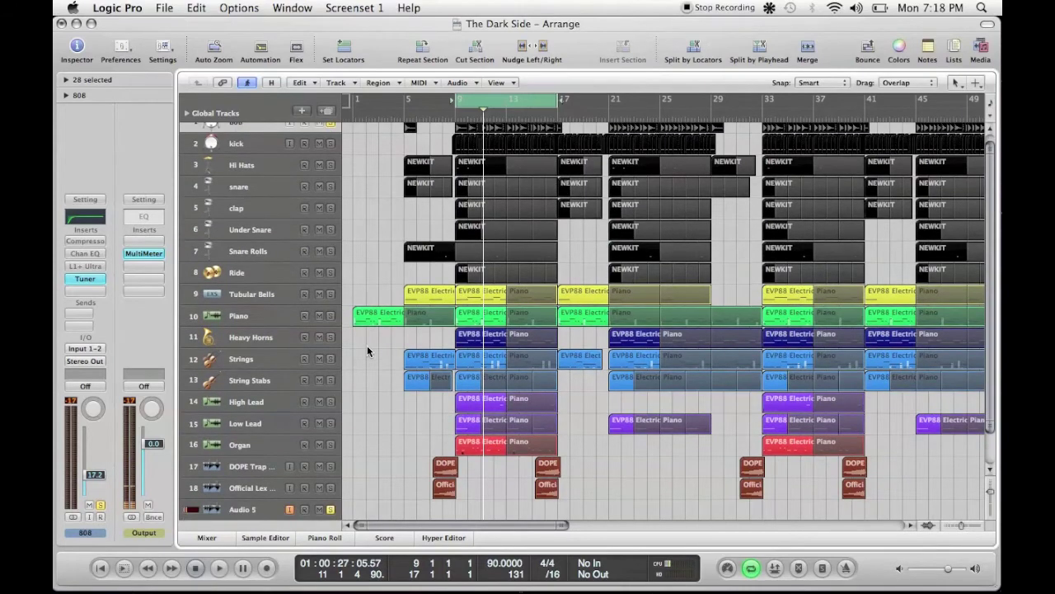
{"action": "left_click", "coordinate": [90, 279]}
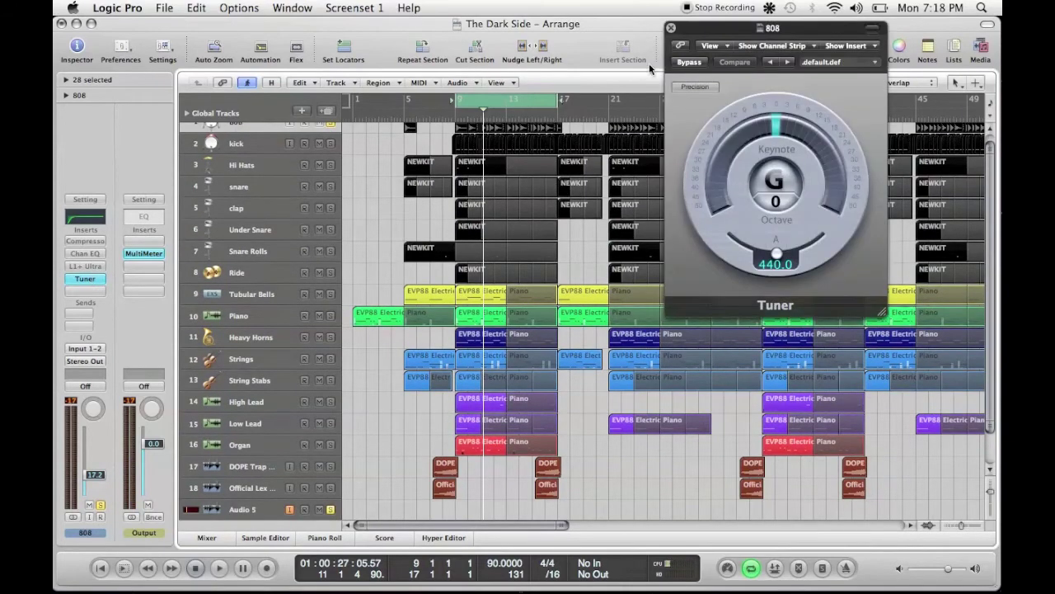
{"action": "left_click", "coordinate": [683, 64]}
{"action": "left_click", "coordinate": [670, 28]}
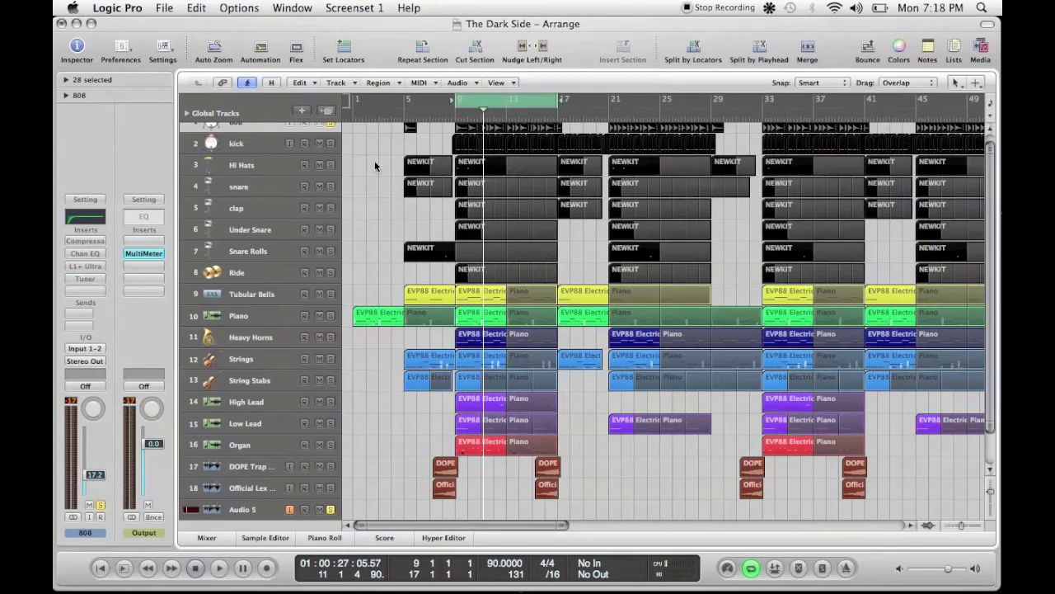
Set the 808's Compressor to 7.1 ms release, 5.0:1 ratio and -15 dB threshold during playback, and close it.
{"action": "left_click", "coordinate": [91, 242]}
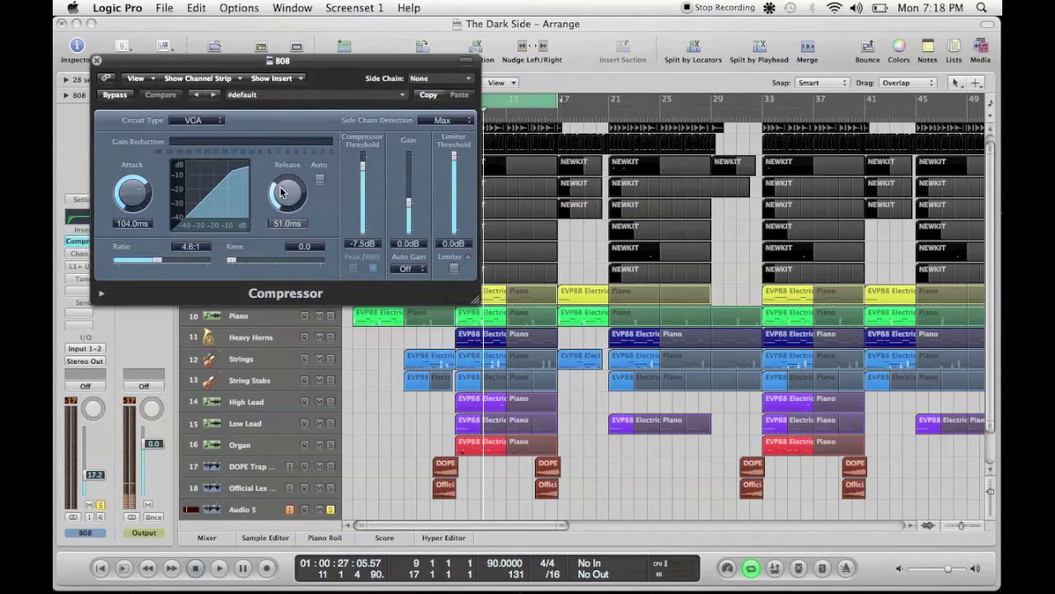
{"action": "left_click", "coordinate": [217, 568]}
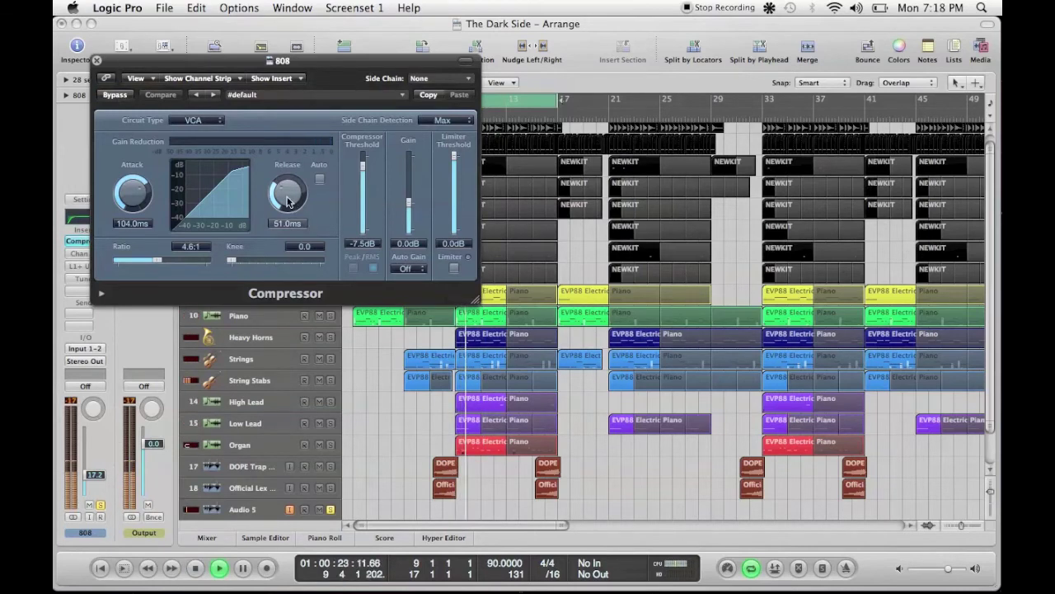
{"action": "left_click_drag", "start_coordinate": [288, 202], "coordinate": [298, 228]}
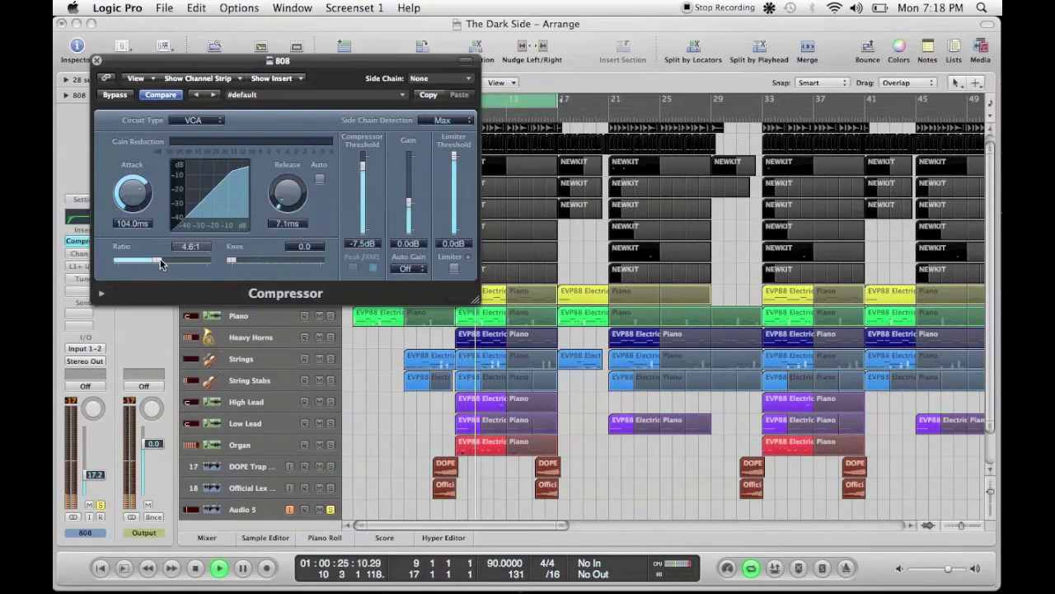
{"action": "left_click_drag", "start_coordinate": [161, 263], "coordinate": [162, 264]}
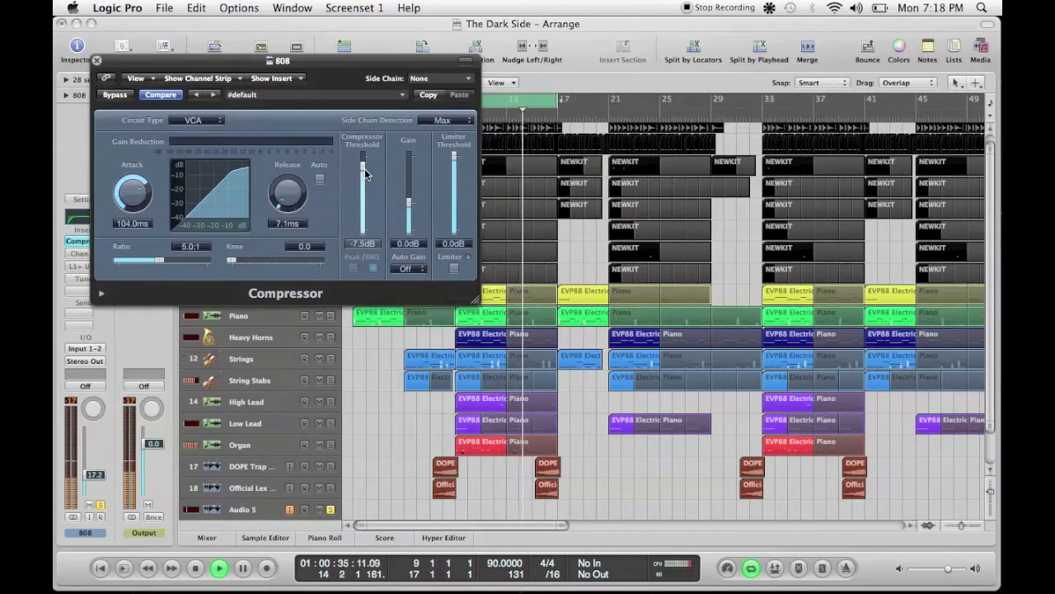
{"action": "left_click_drag", "start_coordinate": [365, 169], "coordinate": [363, 183]}
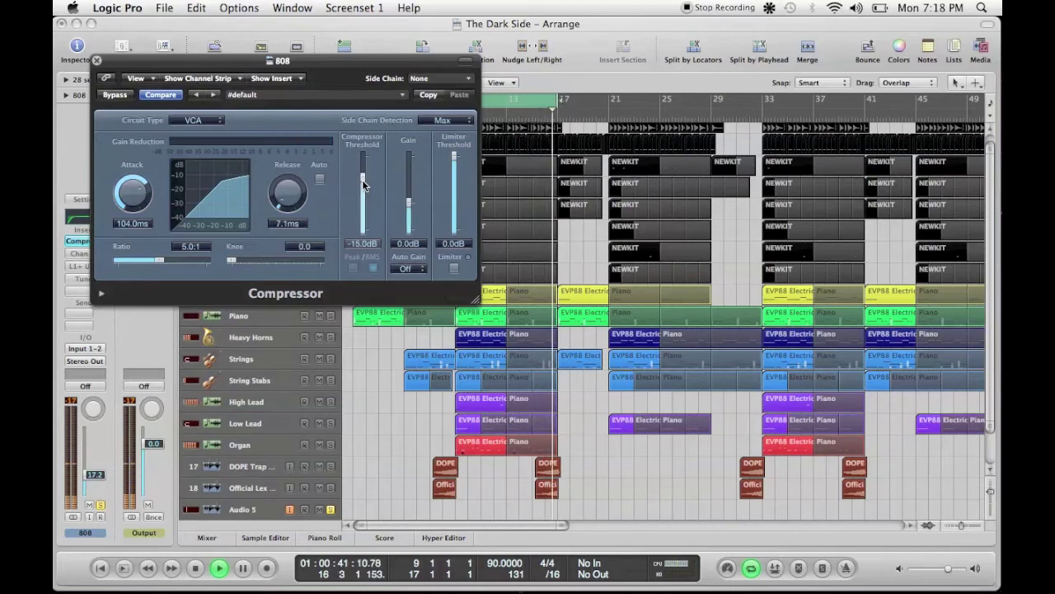
{"action": "left_click", "coordinate": [97, 62]}
Open the 808's Channel EQ and raise the track's volume to -11.6 dB.
{"action": "double_click", "coordinate": [96, 218]}
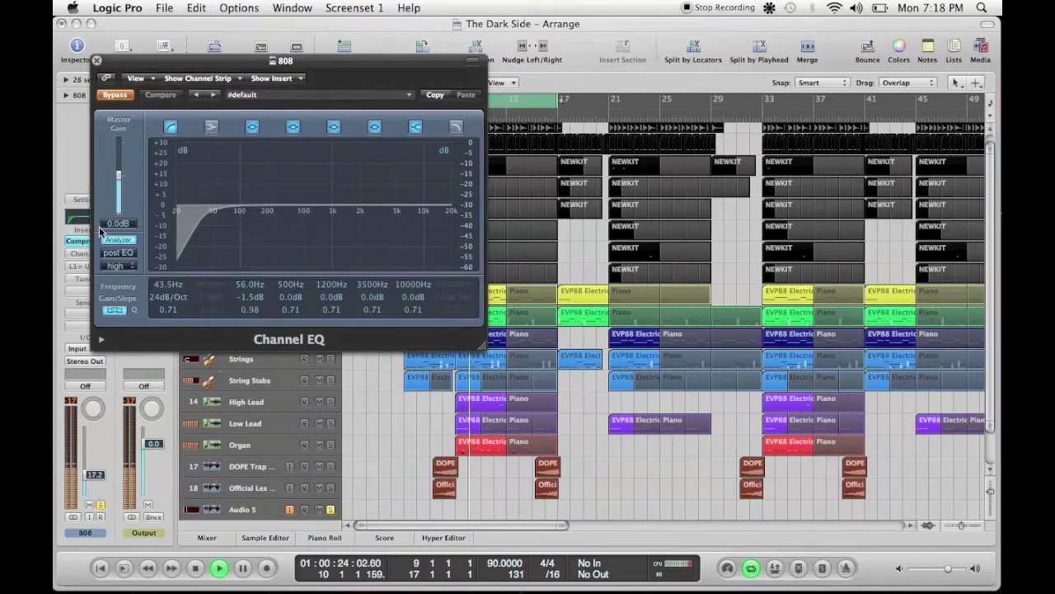
{"action": "left_click_drag", "start_coordinate": [102, 482], "coordinate": [102, 464]}
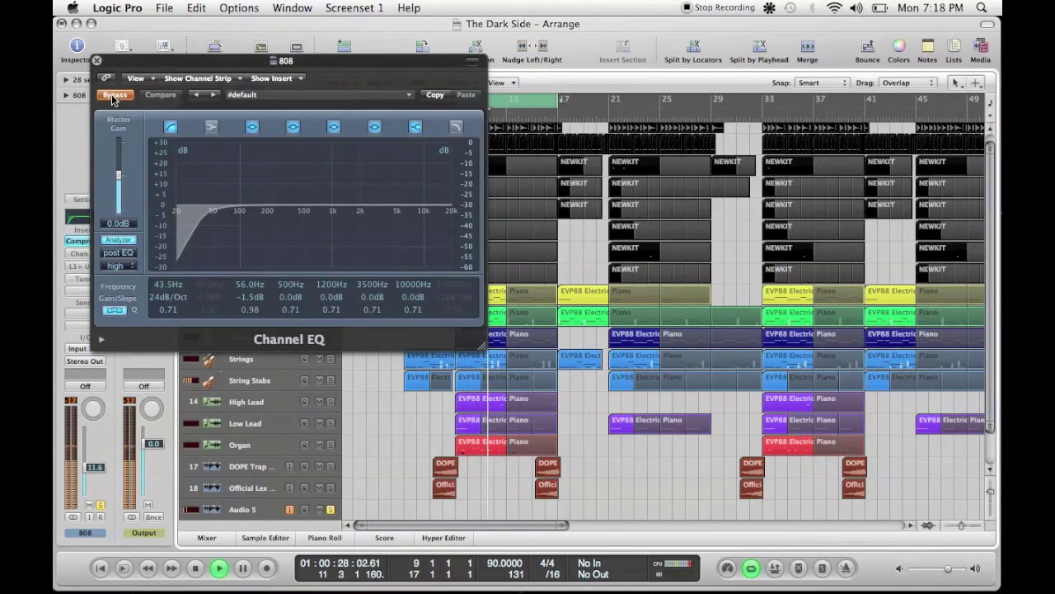
Take the 808's Channel EQ out of bypass and turn off its 43.5 Hz low cut during playback.
{"action": "key", "text": "space"}
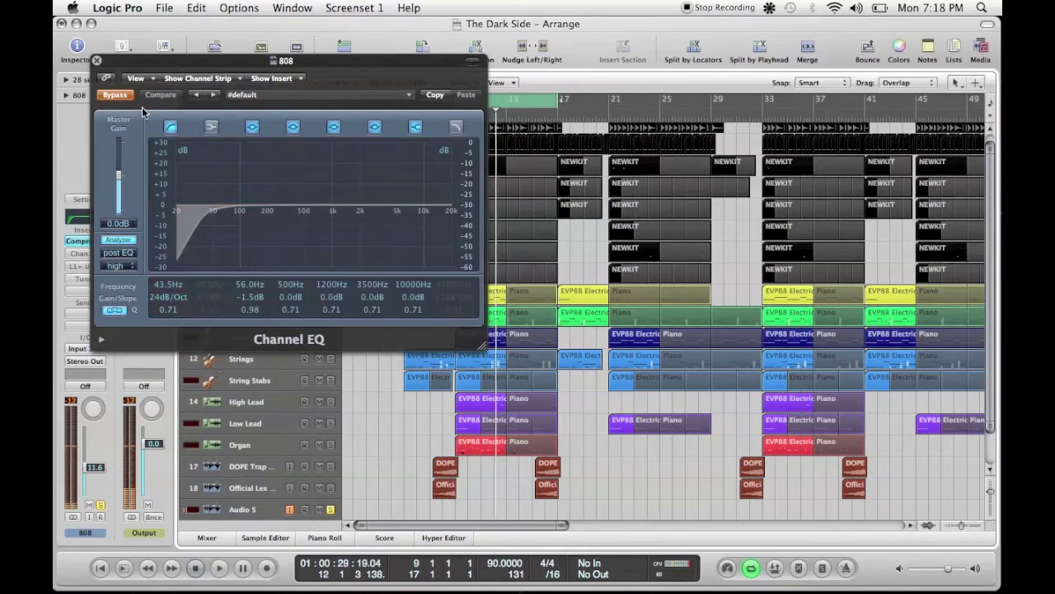
{"action": "left_click", "coordinate": [115, 94]}
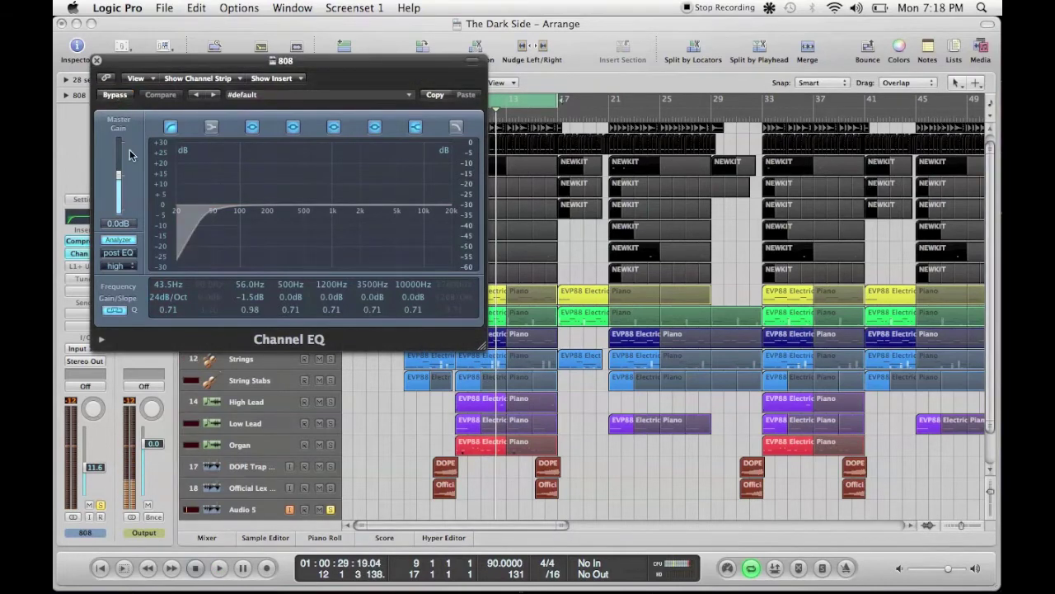
{"action": "left_click", "coordinate": [220, 569]}
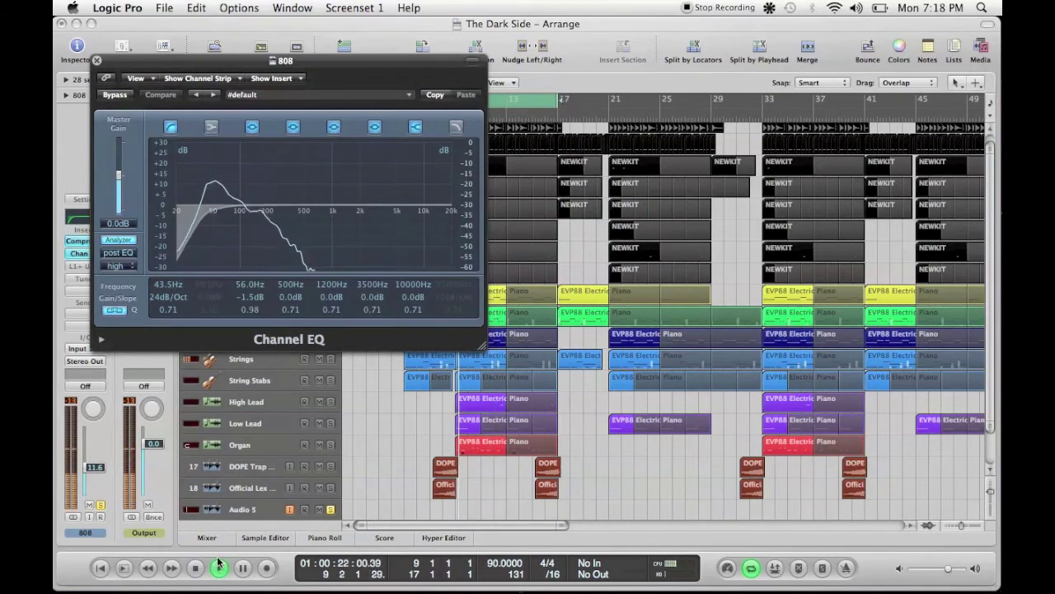
{"action": "left_click", "coordinate": [171, 126]}
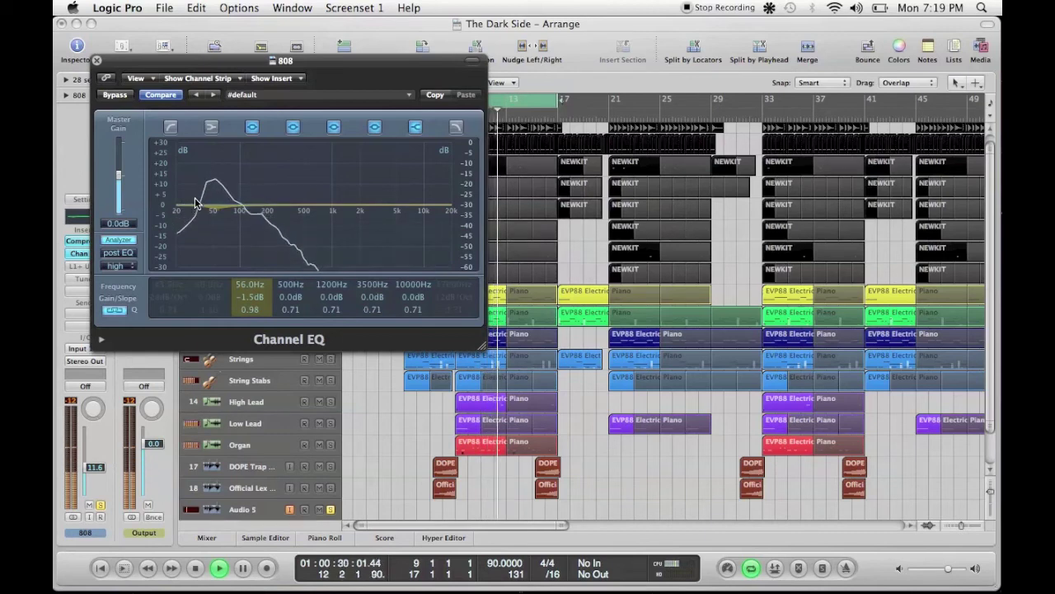
Turn on the 808 EQ's low cut at 45.0 Hz with a 12 dB/Oct slope and set the 56.0 Hz band's gain to 0.0 dB.
{"action": "left_click", "coordinate": [172, 127]}
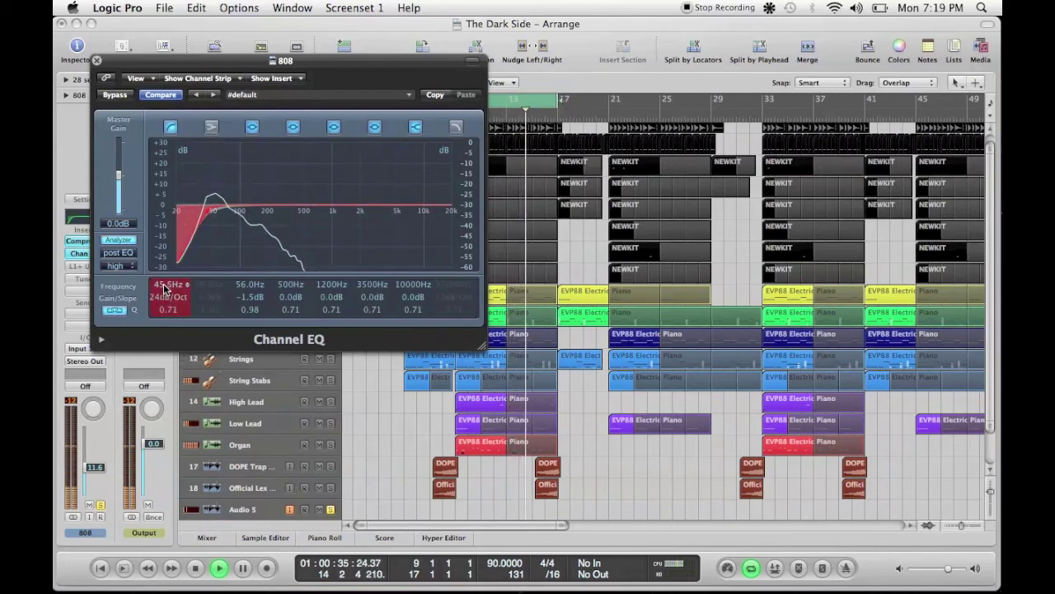
{"action": "scroll", "coordinate": [166, 290], "scroll_direction": "up", "scroll_amount": 2}
{"action": "scroll", "coordinate": [167, 297], "scroll_direction": "down", "scroll_amount": 1}
{"action": "scroll", "coordinate": [168, 300], "scroll_direction": "down", "scroll_amount": 2}
{"action": "scroll", "coordinate": [169, 300], "scroll_direction": "up", "scroll_amount": 1}
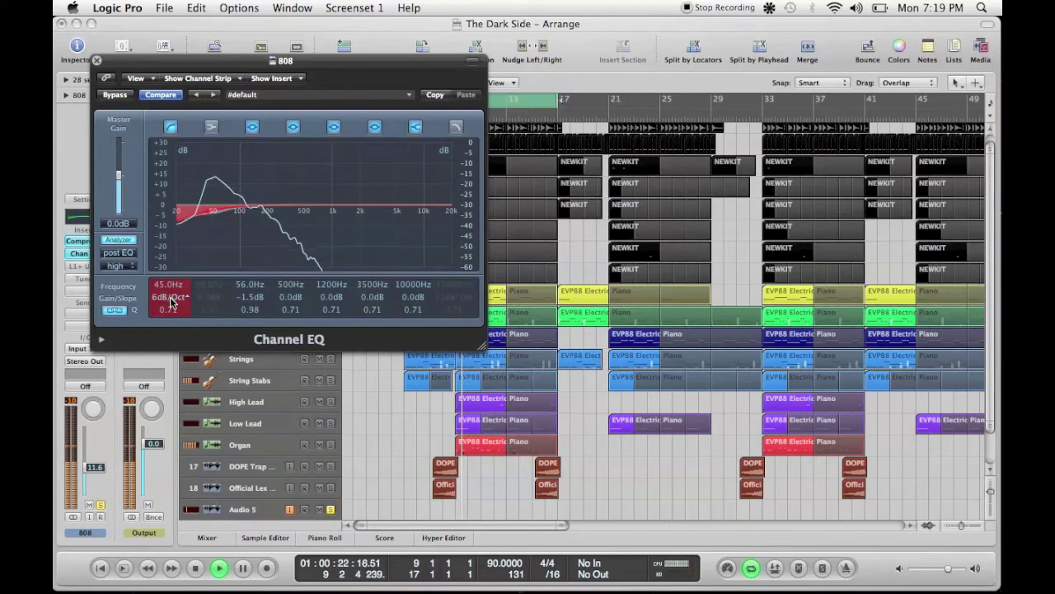
{"action": "scroll", "coordinate": [169, 300], "scroll_direction": "up", "scroll_amount": 2}
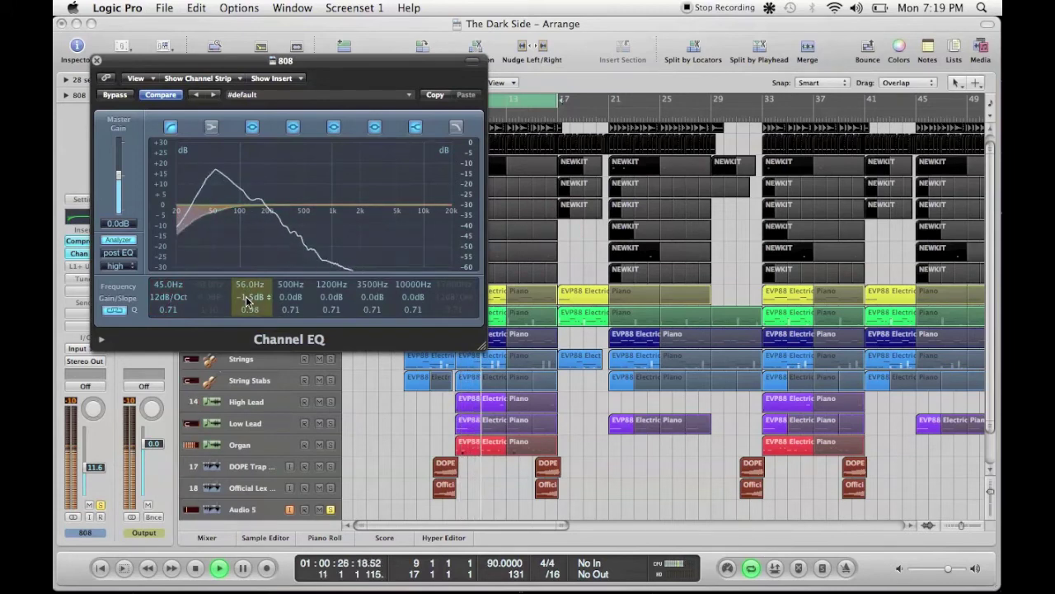
{"action": "scroll", "coordinate": [248, 297], "scroll_direction": "up", "scroll_amount": 3}
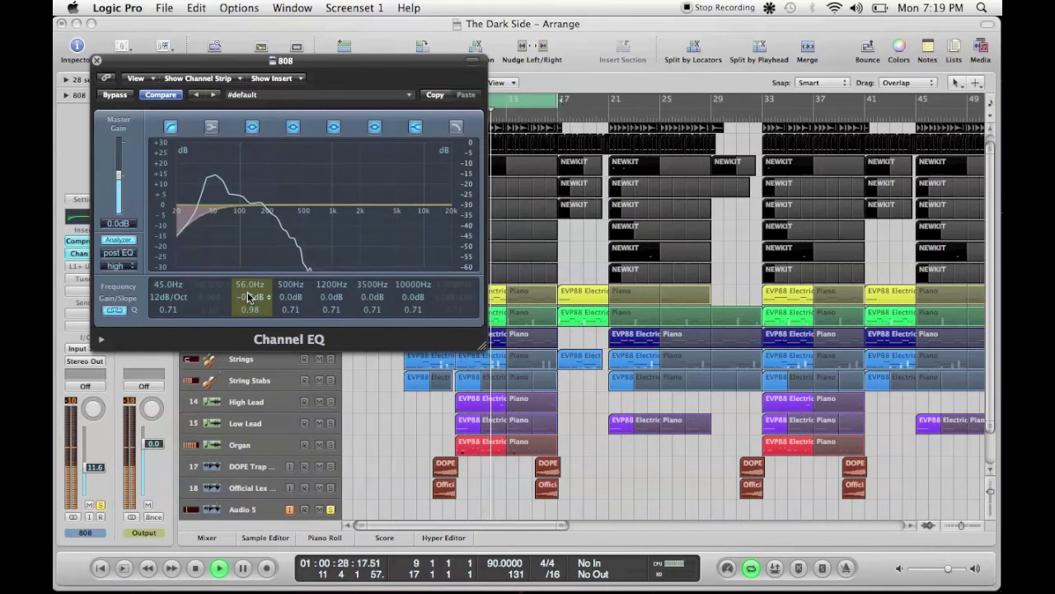
{"action": "scroll", "coordinate": [251, 298], "scroll_direction": "down", "scroll_amount": 1}
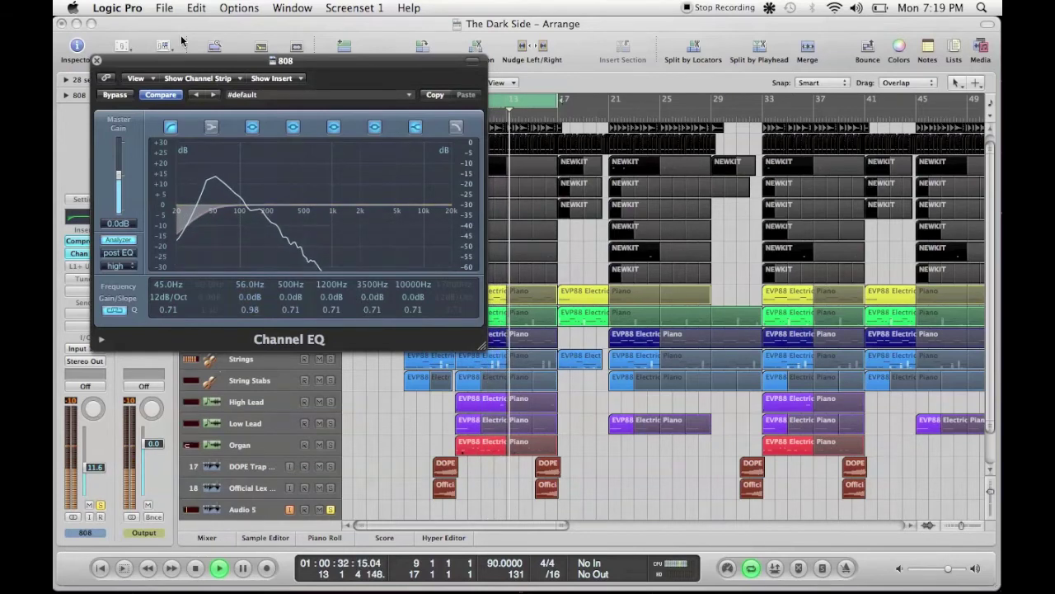
{"action": "left_click", "coordinate": [195, 568]}
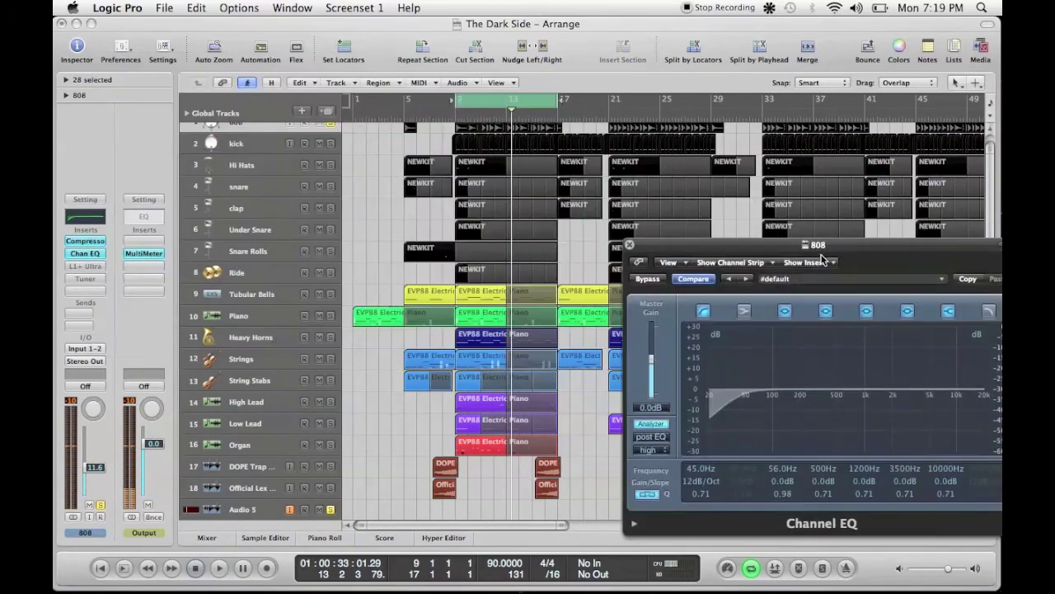
Solo the kick track and open its Linear Phase EQ, placing it clear of the track list alongside the 808's Channel EQ.
{"action": "left_click_drag", "start_coordinate": [173, 69], "coordinate": [713, 257]}
{"action": "scroll", "coordinate": [391, 207], "scroll_direction": "up", "scroll_amount": 1}
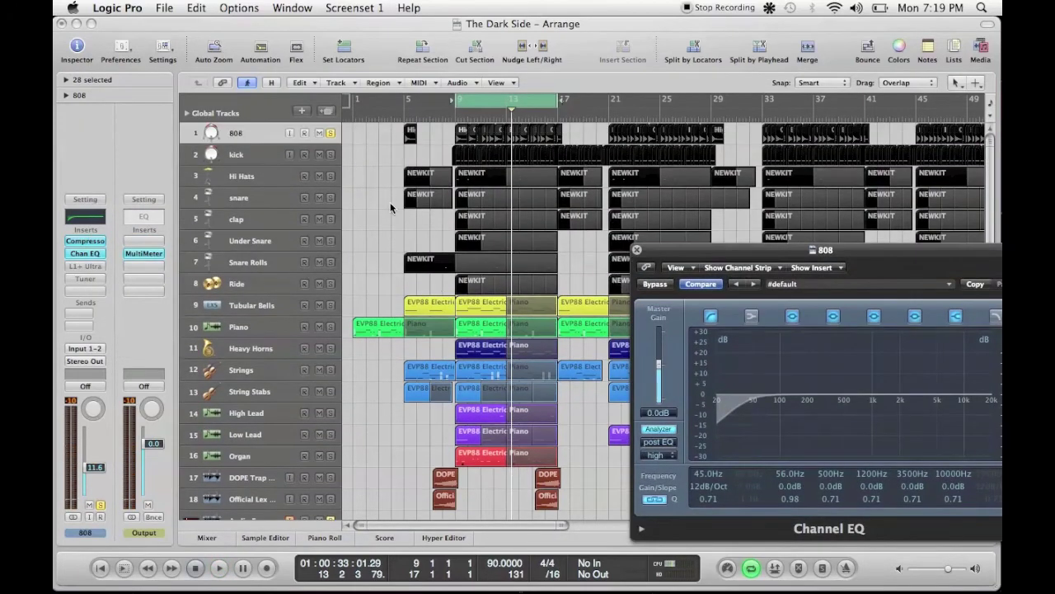
{"action": "left_click", "coordinate": [334, 156]}
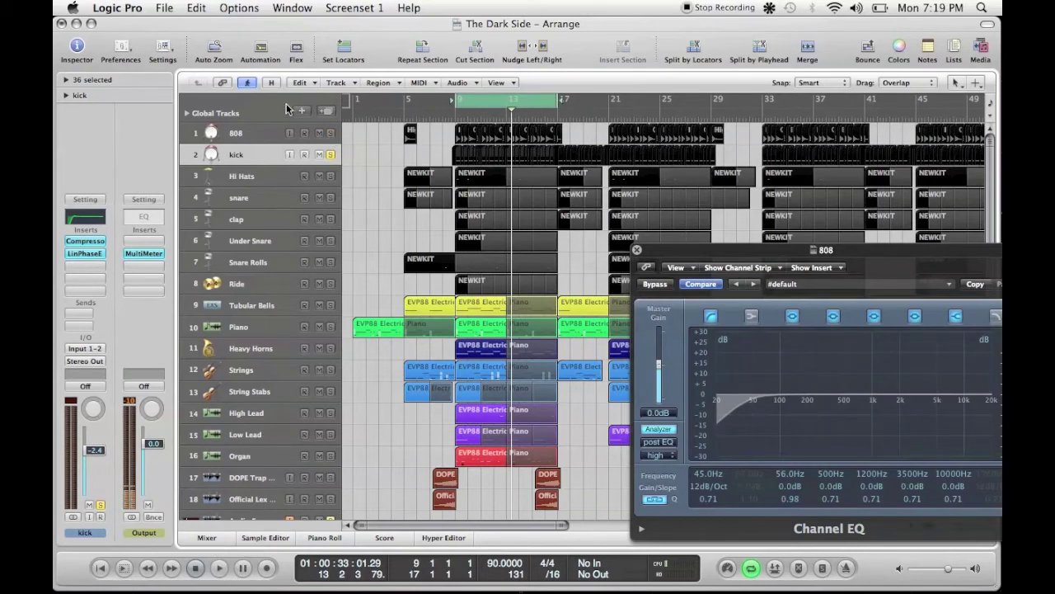
{"action": "left_click", "coordinate": [97, 253]}
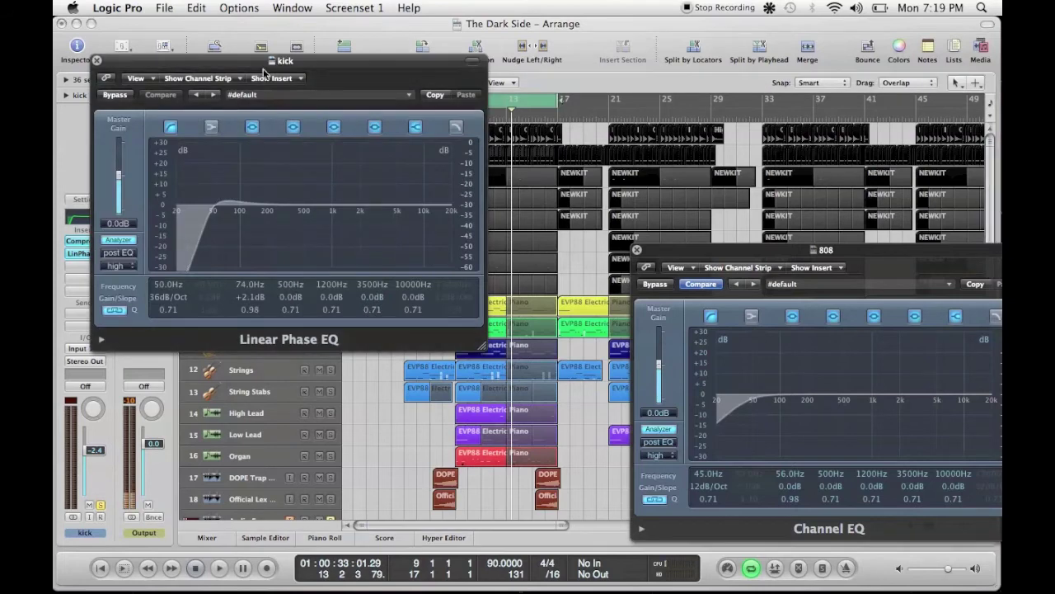
{"action": "left_click_drag", "start_coordinate": [416, 61], "coordinate": [886, 70]}
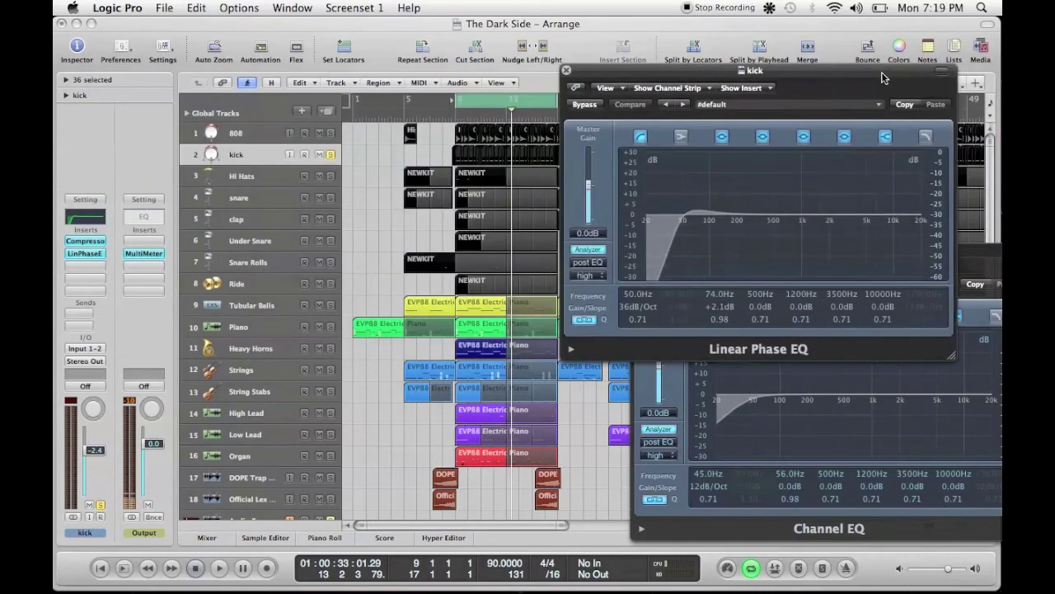
Set the kick EQ's 74.0 Hz band to 65.0 Hz and +1.9 dB during playback, and close the Linear Phase EQ.
{"action": "left_click", "coordinate": [219, 569]}
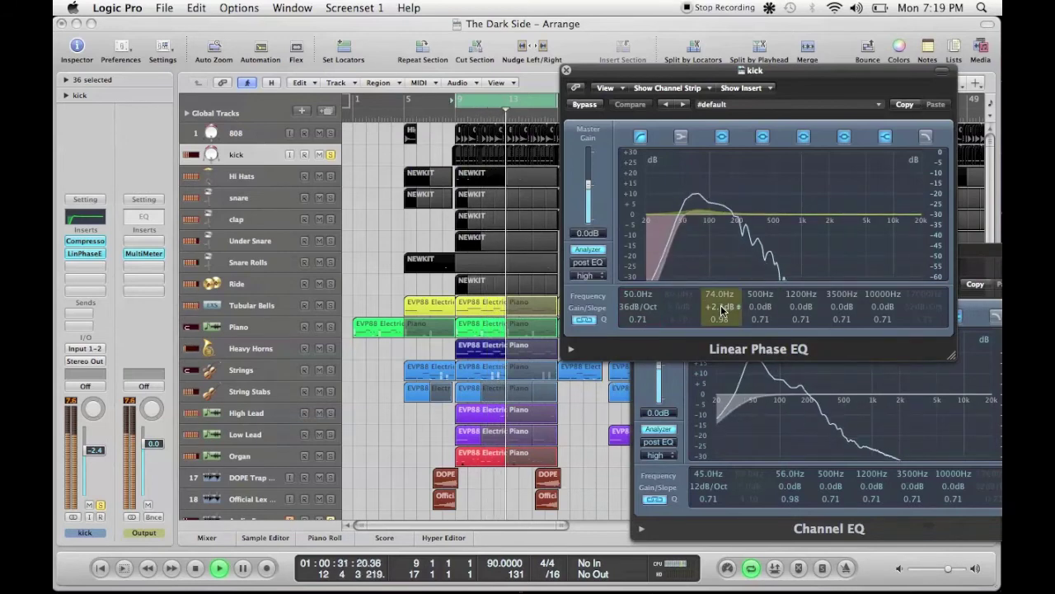
{"action": "left_click_drag", "start_coordinate": [717, 308], "coordinate": [723, 311]}
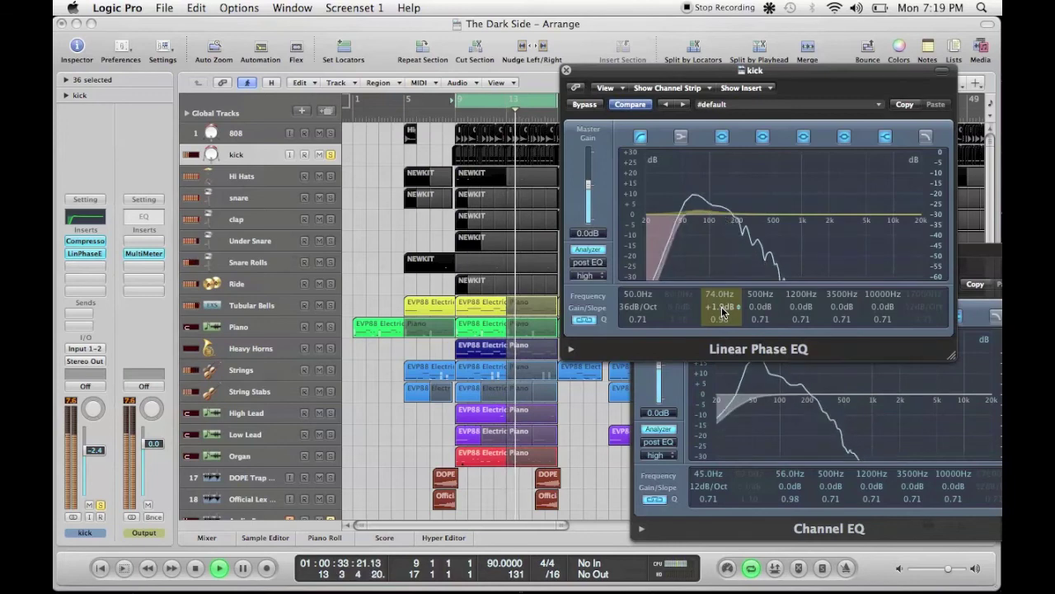
{"action": "left_click_drag", "start_coordinate": [718, 297], "coordinate": [720, 304]}
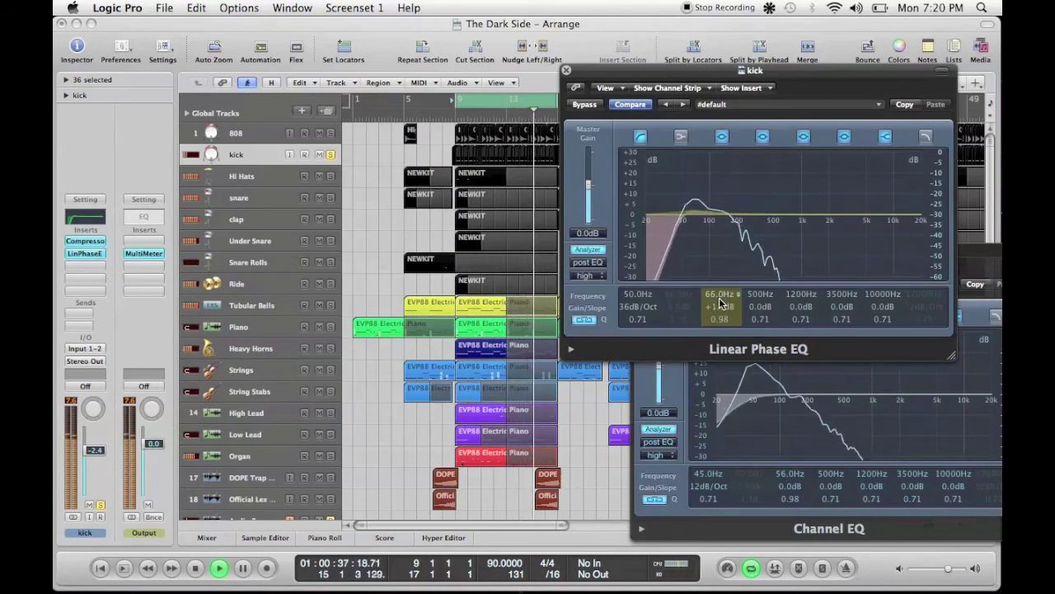
{"action": "left_click_drag", "start_coordinate": [721, 305], "coordinate": [720, 302]}
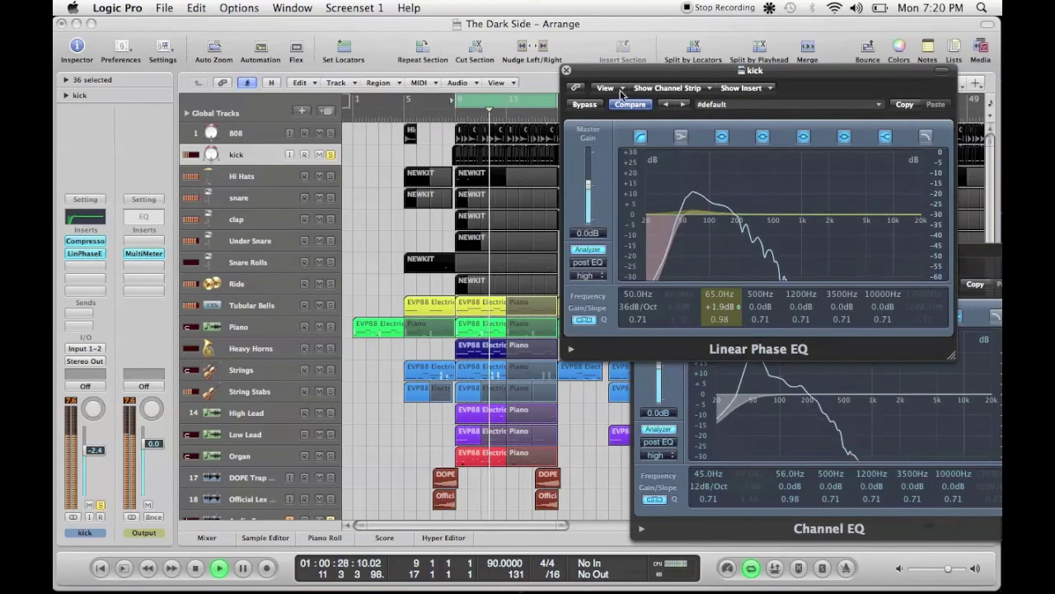
{"action": "left_click", "coordinate": [567, 75]}
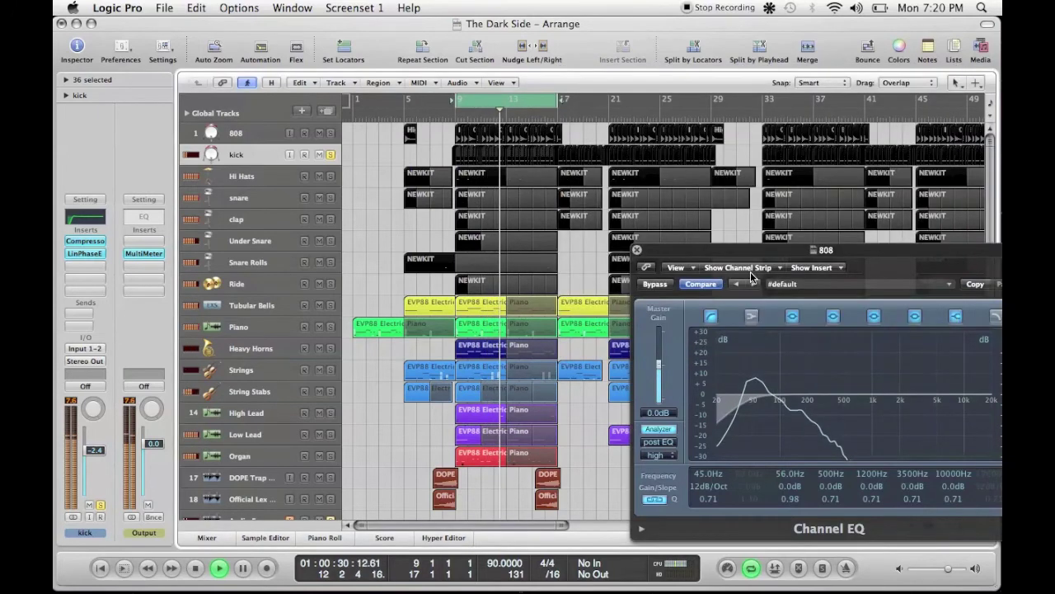
Solo the 808 along with the kick and set its Channel EQ's 56.0 Hz band to 66.0 Hz, -2.0 dB and Q 4.00.
{"action": "left_click_drag", "start_coordinate": [734, 249], "coordinate": [392, 103]}
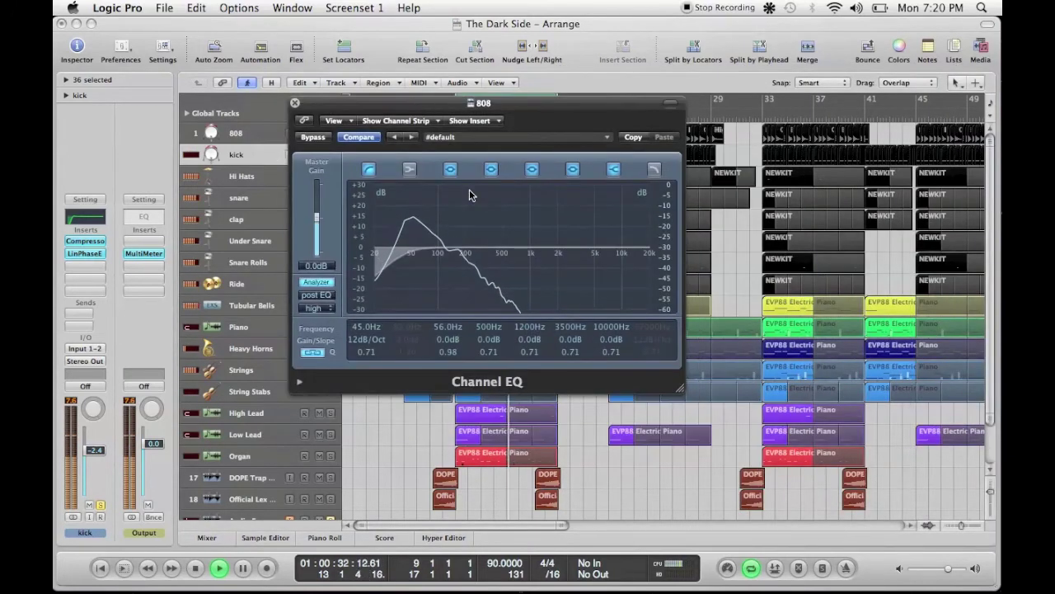
{"action": "left_click_drag", "start_coordinate": [404, 103], "coordinate": [518, 107]}
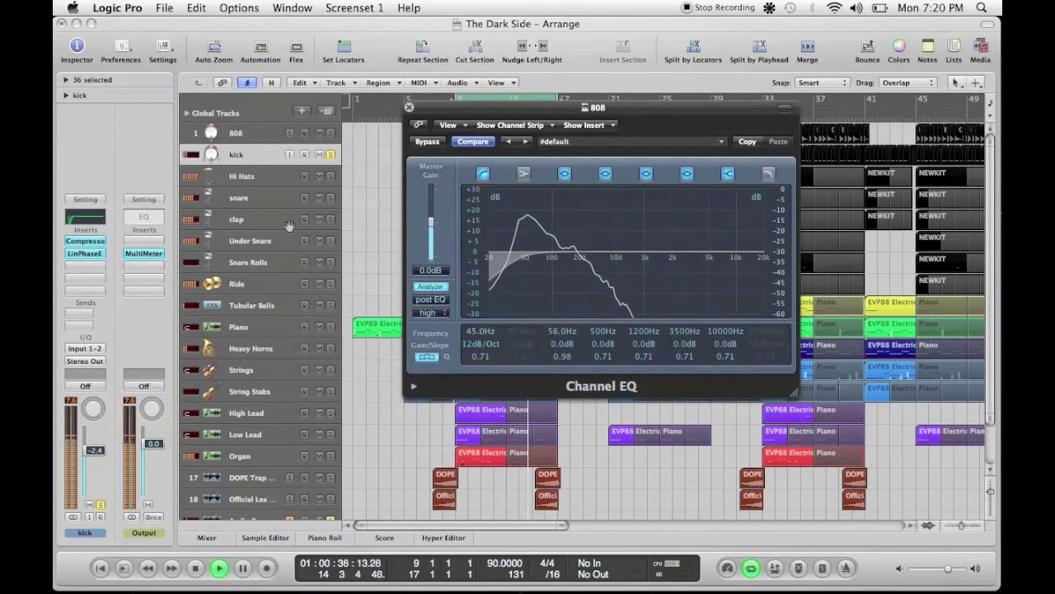
{"action": "left_click", "coordinate": [330, 133]}
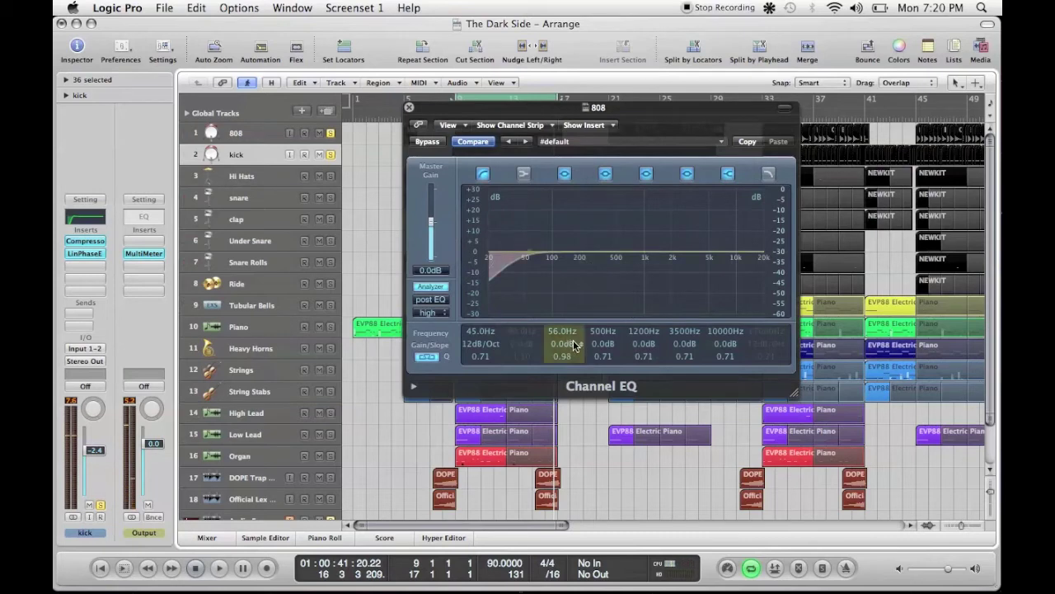
{"action": "left_click_drag", "start_coordinate": [563, 344], "coordinate": [563, 348]}
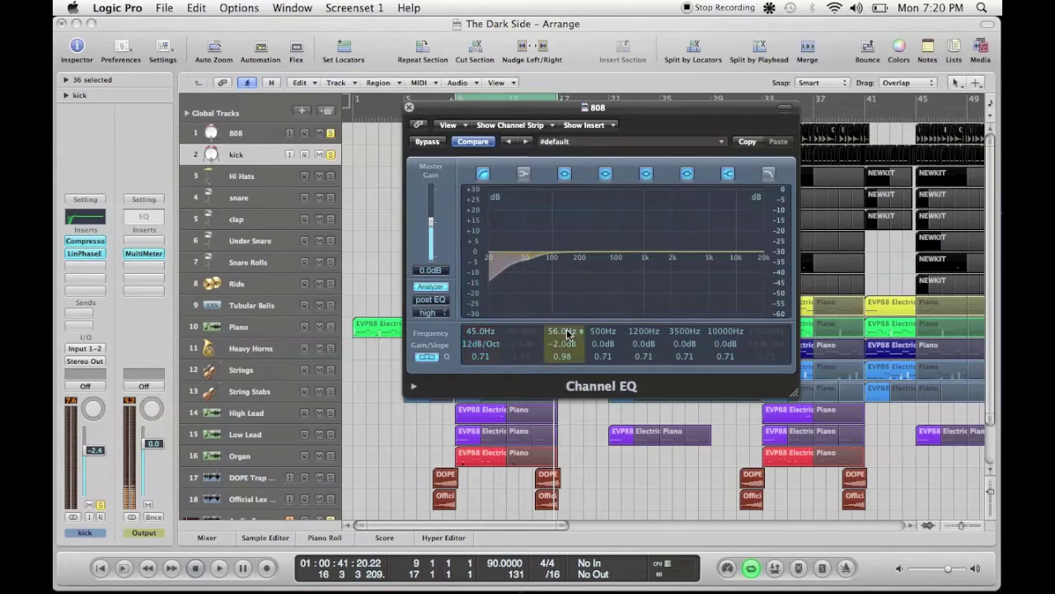
{"action": "left_click_drag", "start_coordinate": [564, 327], "coordinate": [565, 342]}
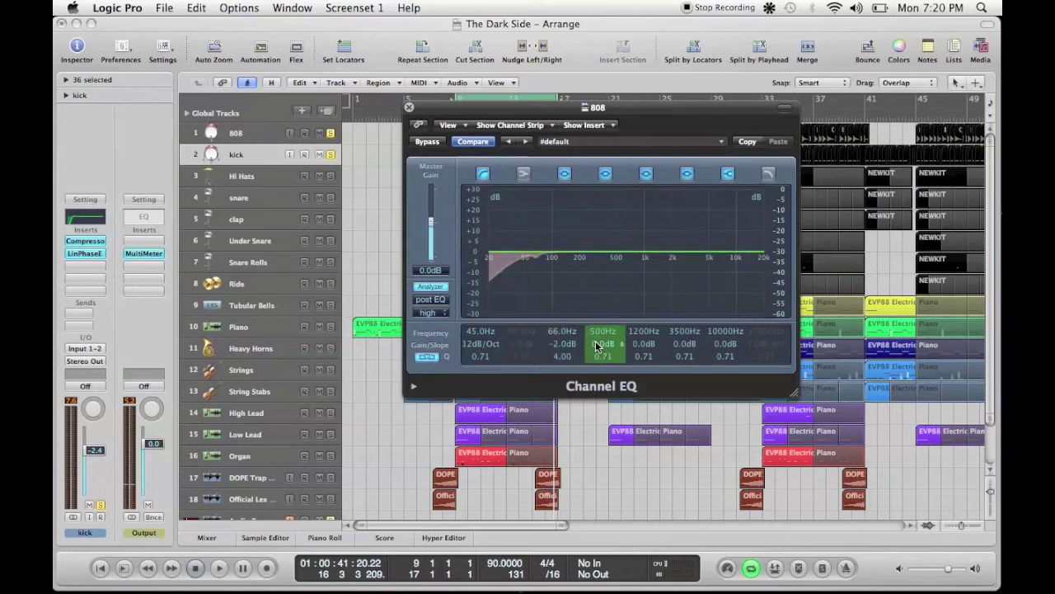
Set the 808 EQ's 500 Hz band to 52.0 Hz, +1.5 dB and Q 1.40, and turn on the 17000 Hz high cut.
{"action": "scroll", "coordinate": [601, 346], "scroll_direction": "up", "scroll_amount": 2}
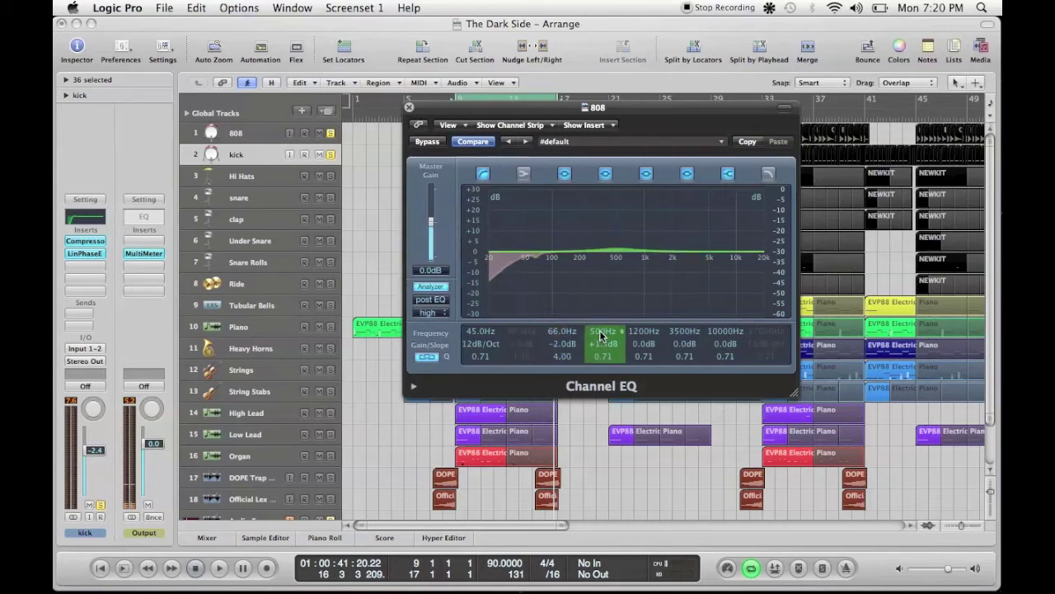
{"action": "left_click_drag", "start_coordinate": [601, 373], "coordinate": [594, 453]}
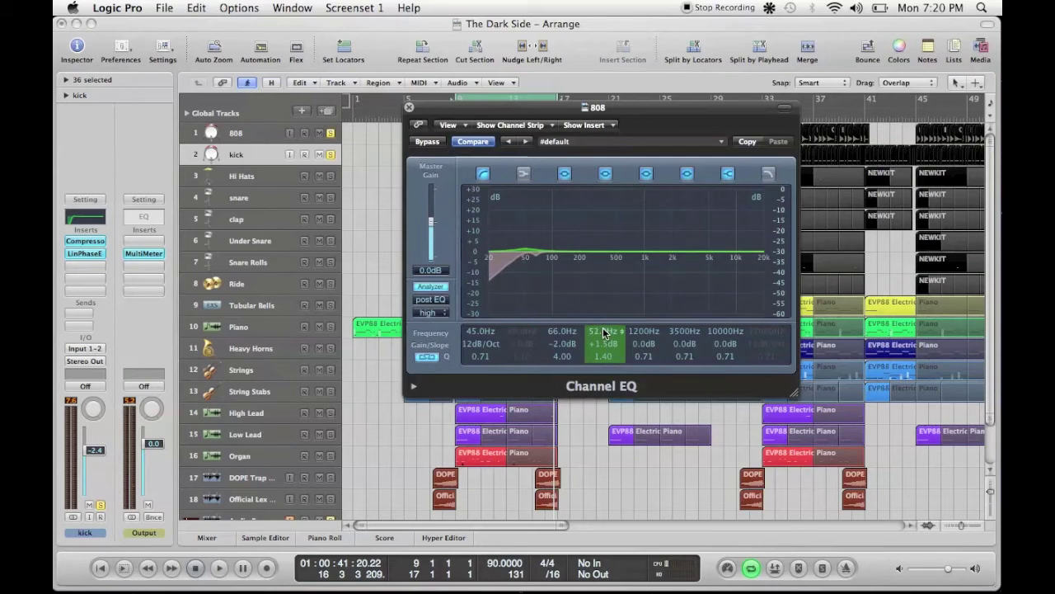
{"action": "left_click", "coordinate": [768, 174]}
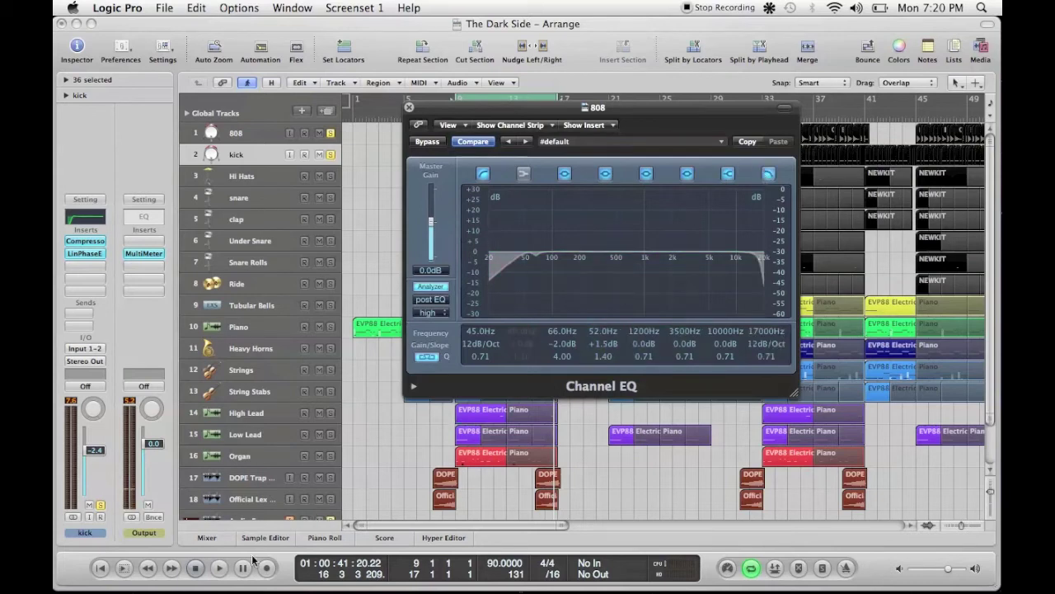
Set the 808 EQ's 66.0 Hz band to -3.5 dB and Q 2.00 during playback, and close the Channel EQ.
{"action": "left_click", "coordinate": [218, 568]}
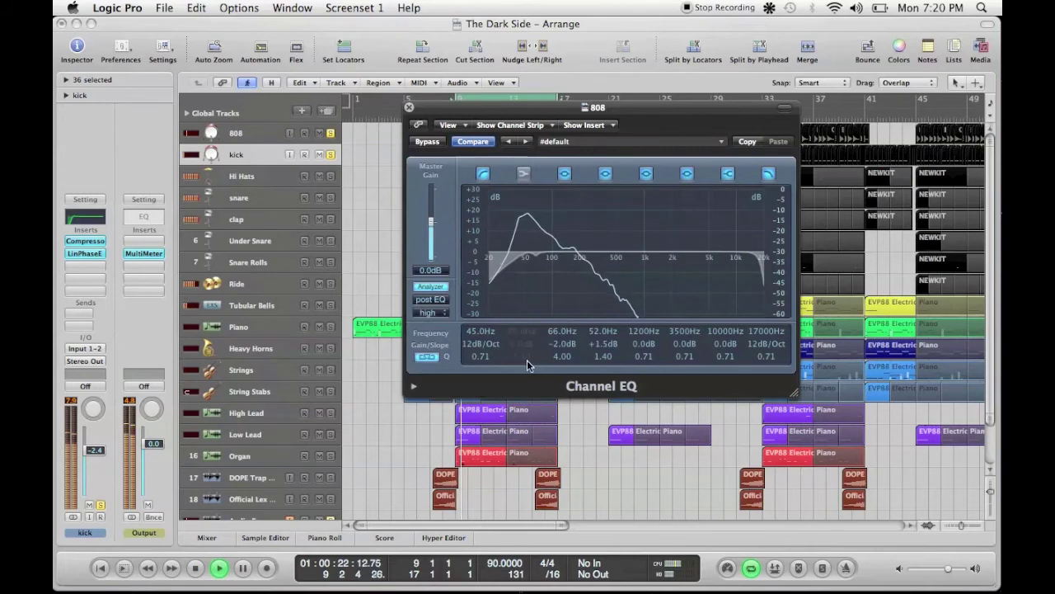
{"action": "left_click_drag", "start_coordinate": [573, 338], "coordinate": [573, 354]}
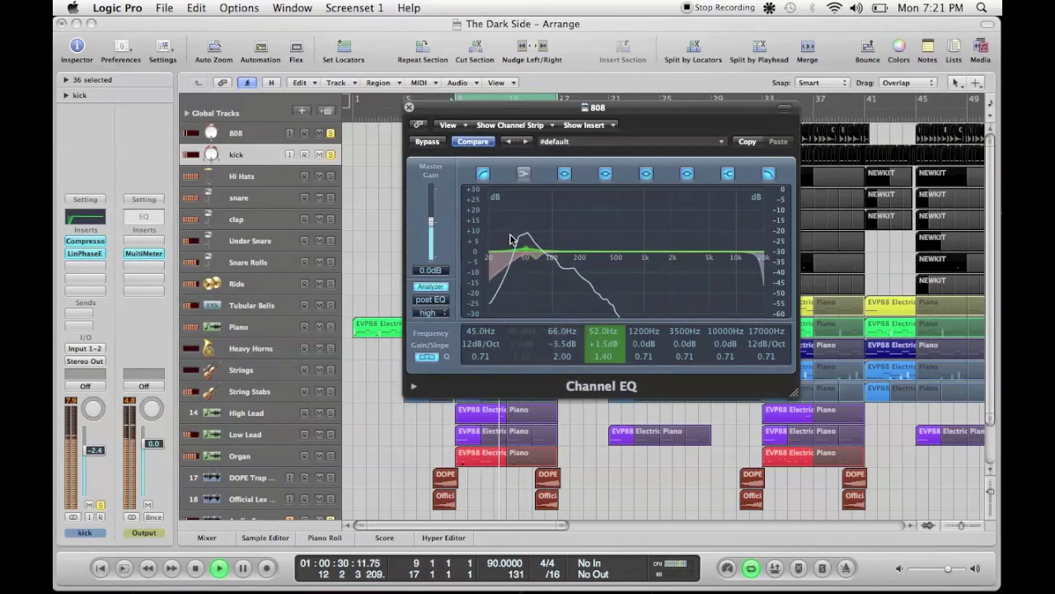
{"action": "left_click", "coordinate": [409, 107]}
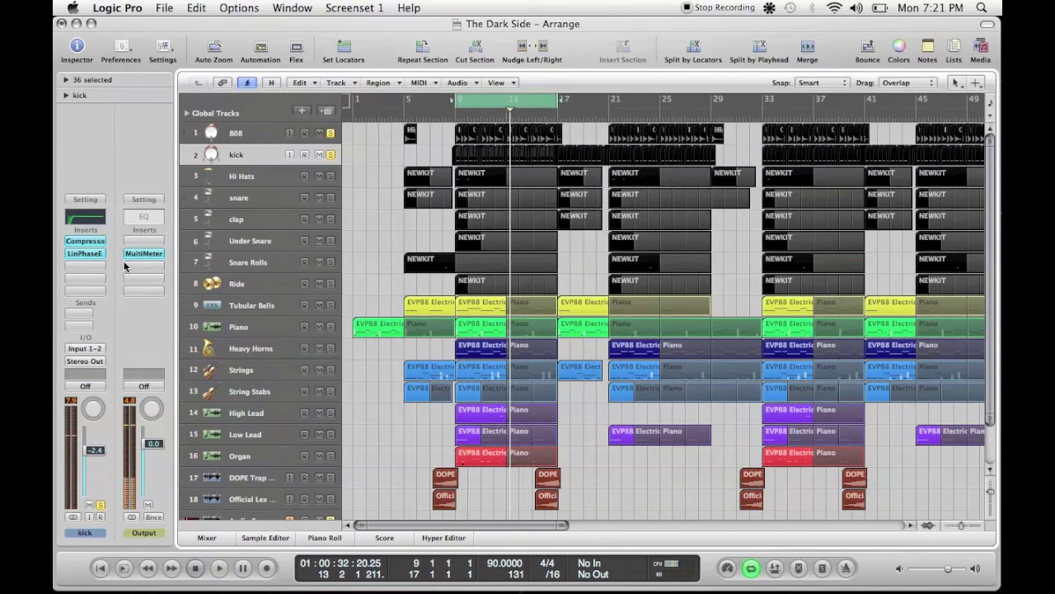
Open the 808's L1+ Ultramaximizer, take it out of bypass and set its threshold to 0.0.
{"action": "left_click", "coordinate": [235, 137]}
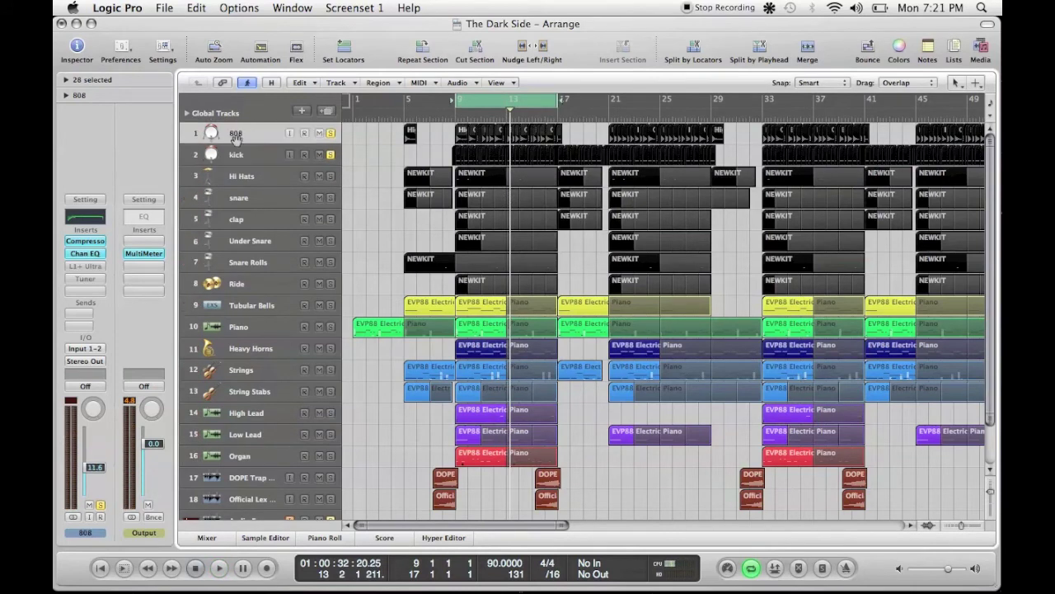
{"action": "left_click", "coordinate": [87, 266]}
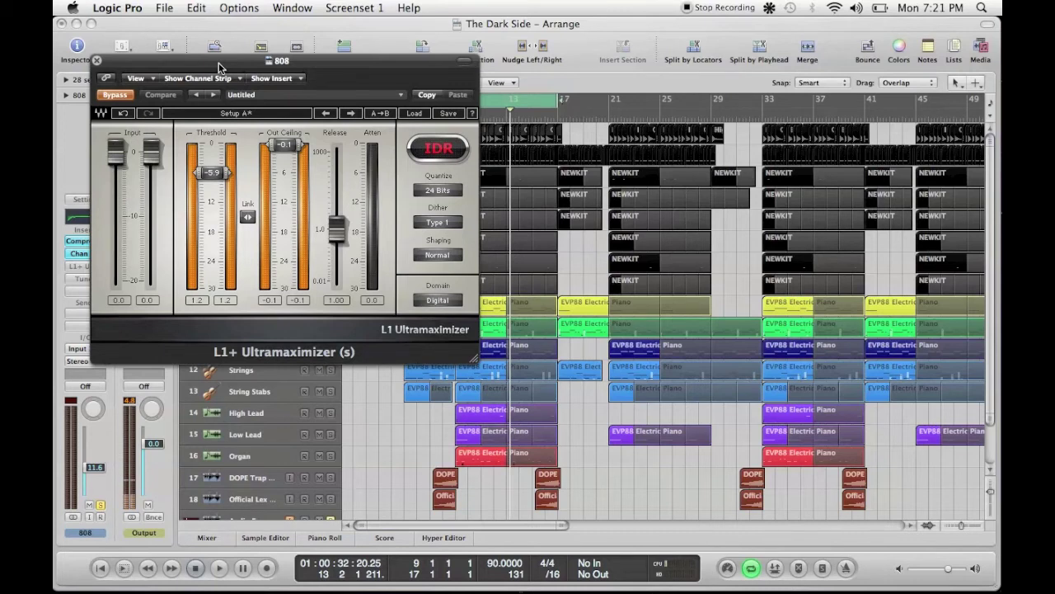
{"action": "left_click_drag", "start_coordinate": [135, 95], "coordinate": [495, 121]}
{"action": "left_click", "coordinate": [486, 118]}
{"action": "left_click_drag", "start_coordinate": [574, 190], "coordinate": [577, 170]}
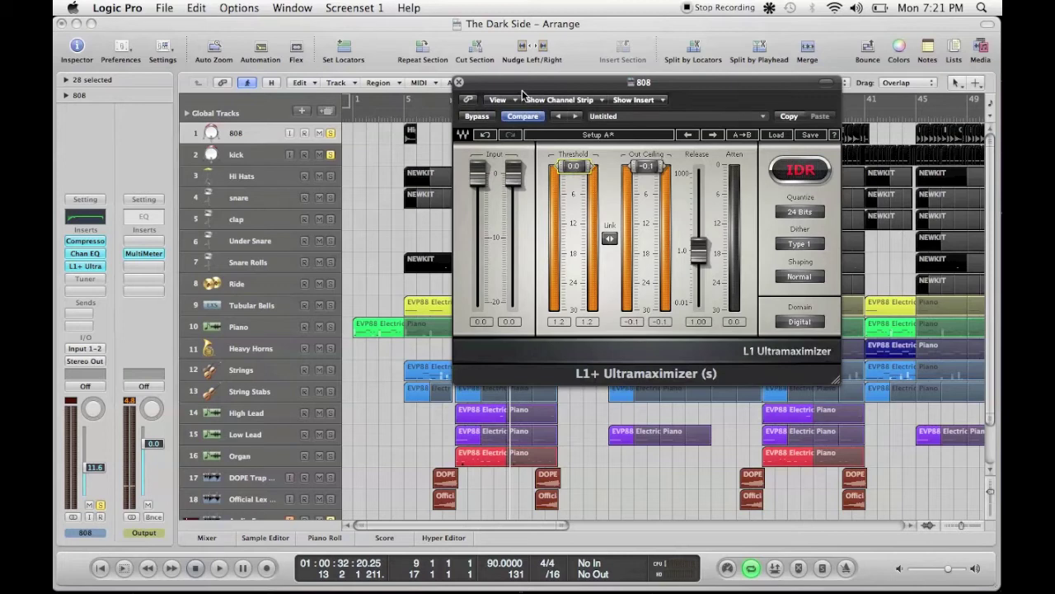
Unsolo the kick and lower the 808's L1+ Ultramaximizer threshold to -11.6 during playback.
{"action": "left_click", "coordinate": [331, 155]}
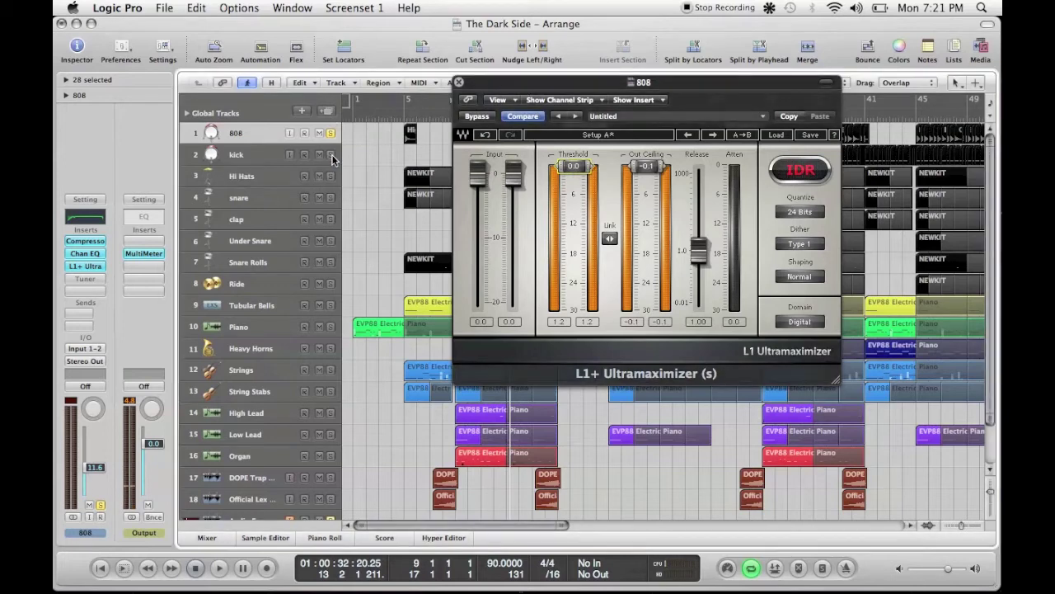
{"action": "left_click", "coordinate": [223, 568]}
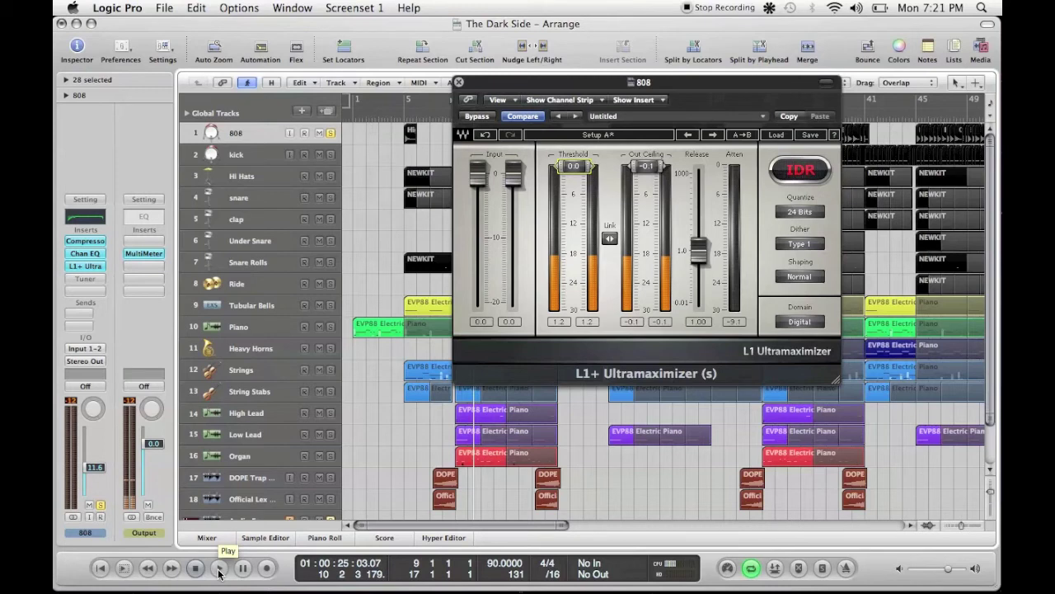
{"action": "left_click", "coordinate": [219, 568]}
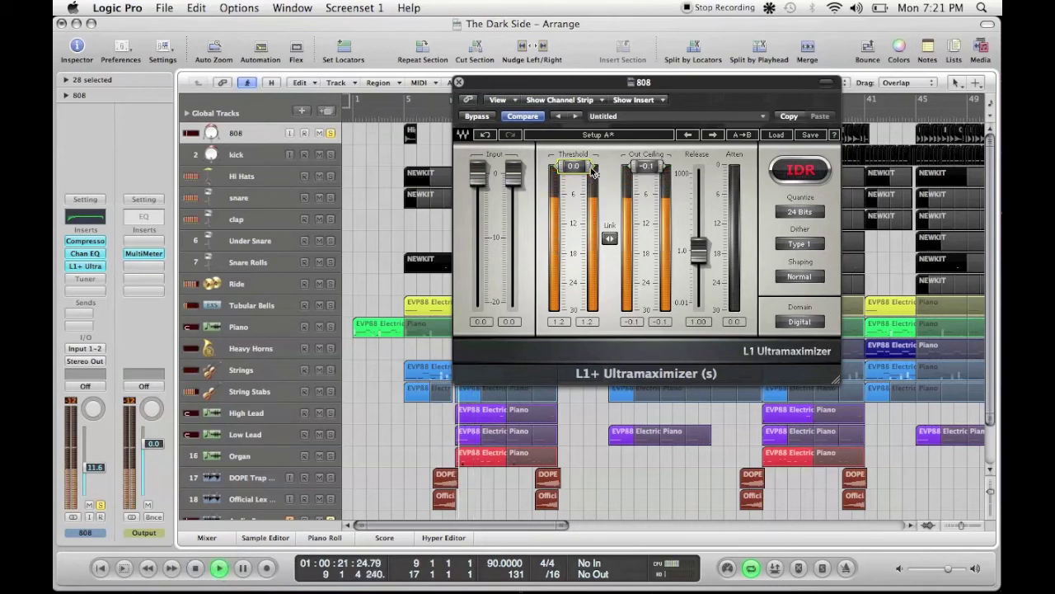
{"action": "left_click_drag", "start_coordinate": [579, 170], "coordinate": [577, 221]}
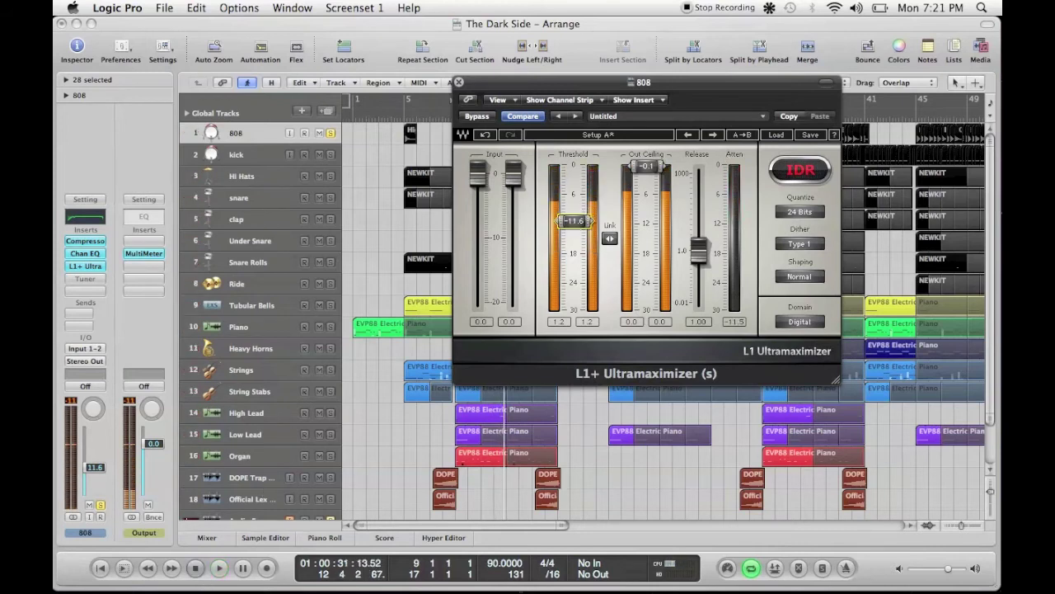
Raise the L1+ Ultramaximizer's threshold on the 808 and settle it at -5.2 during playback.
{"action": "left_click_drag", "start_coordinate": [577, 221], "coordinate": [577, 221]}
{"action": "left_click_drag", "start_coordinate": [575, 220], "coordinate": [575, 211]}
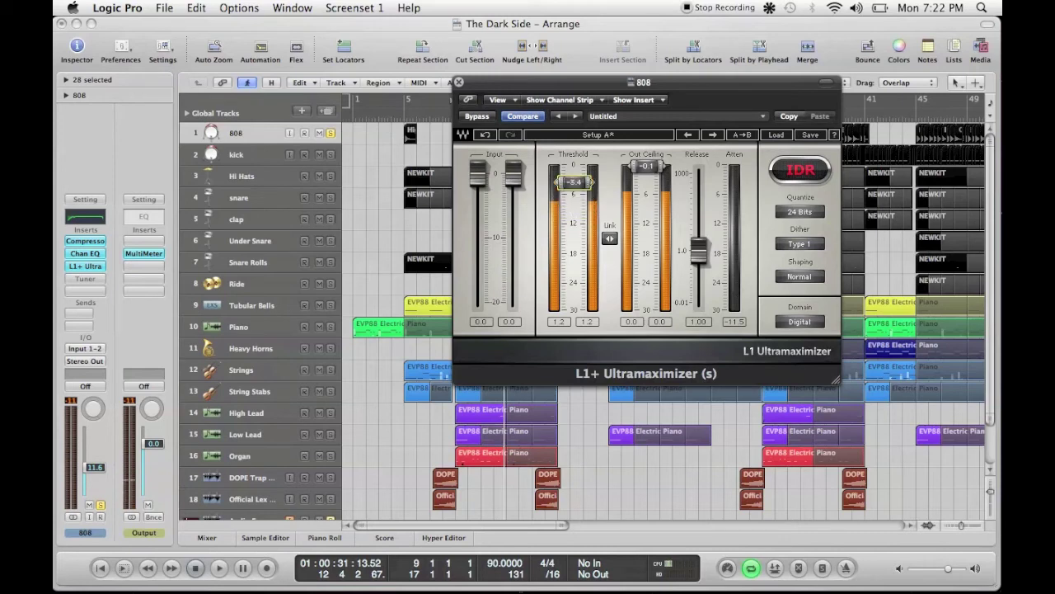
{"action": "left_click", "coordinate": [218, 569]}
{"action": "left_click_drag", "start_coordinate": [573, 171], "coordinate": [554, 206]}
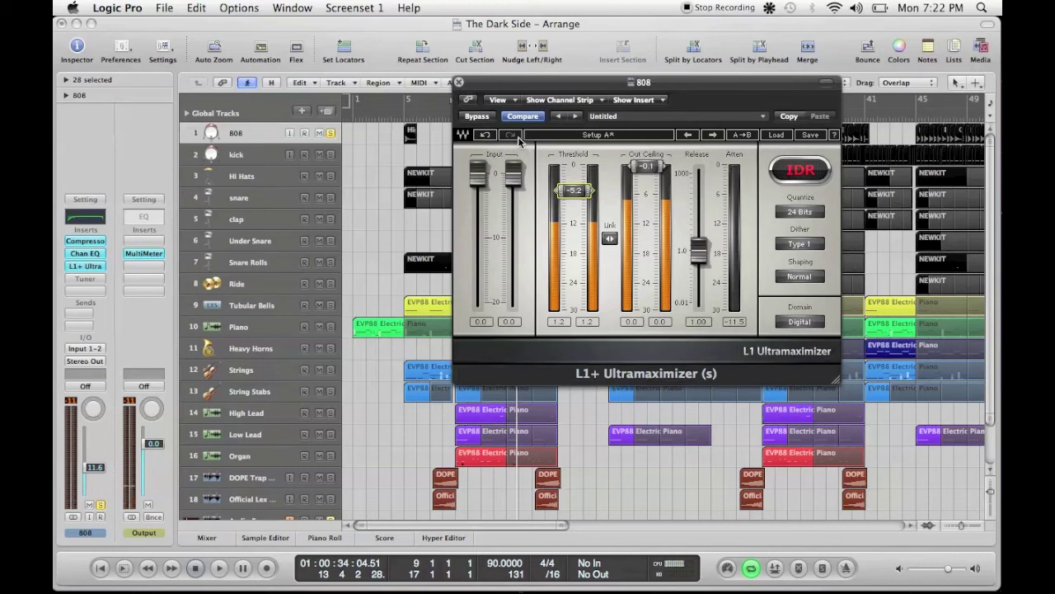
Close the 808's L1+ Ultramaximizer and solo the kick alongside the 808 to audition the two together.
{"action": "left_click", "coordinate": [459, 83]}
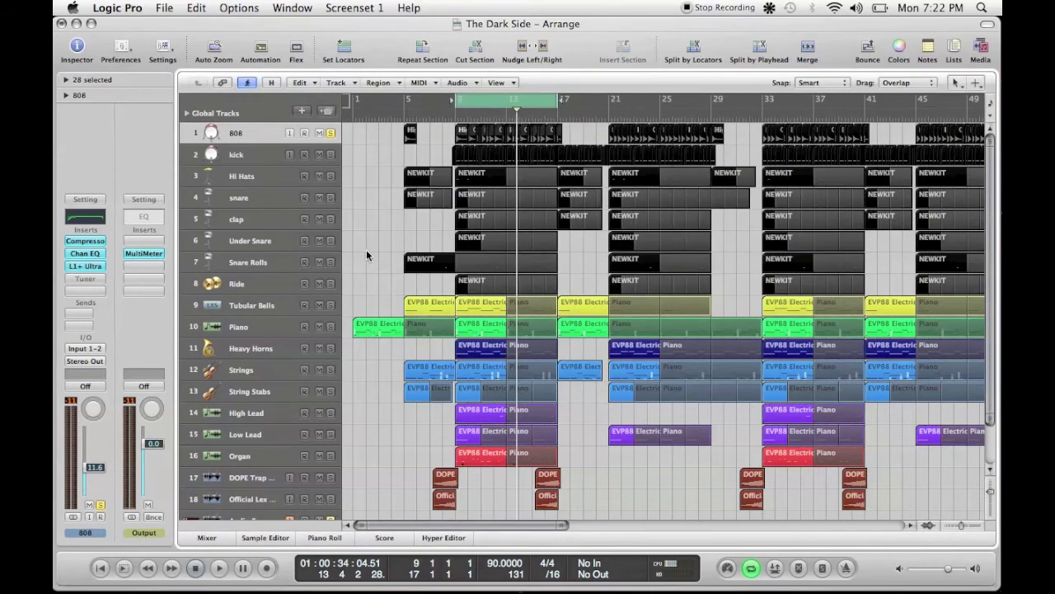
{"action": "left_click", "coordinate": [217, 567]}
{"action": "left_click", "coordinate": [331, 133]}
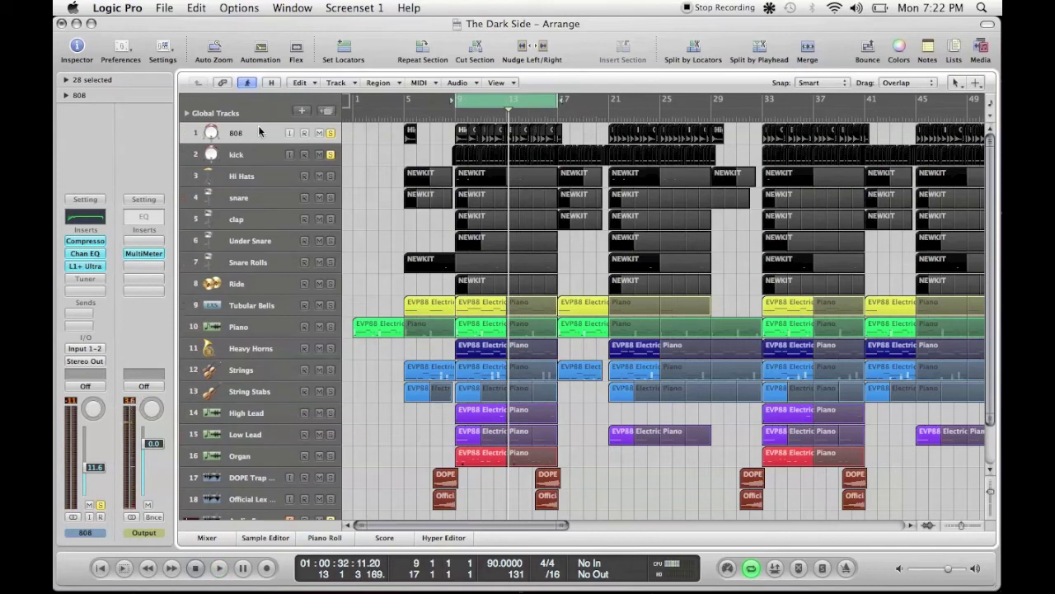
{"action": "left_click", "coordinate": [216, 568]}
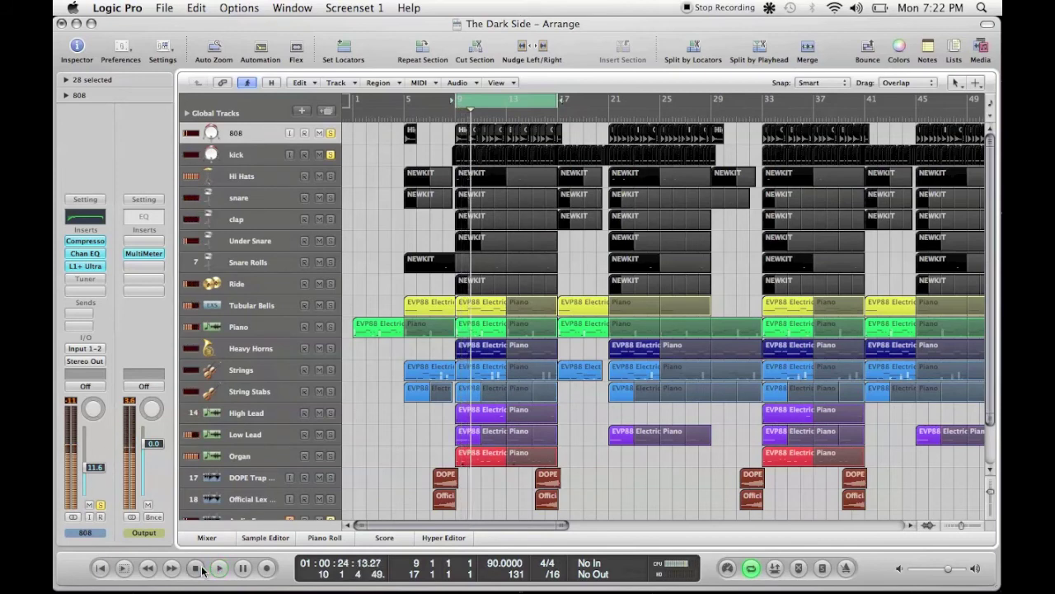
Lower the 808's volume to -12.6 and audition it against the soloed kick.
{"action": "double_click", "coordinate": [99, 470]}
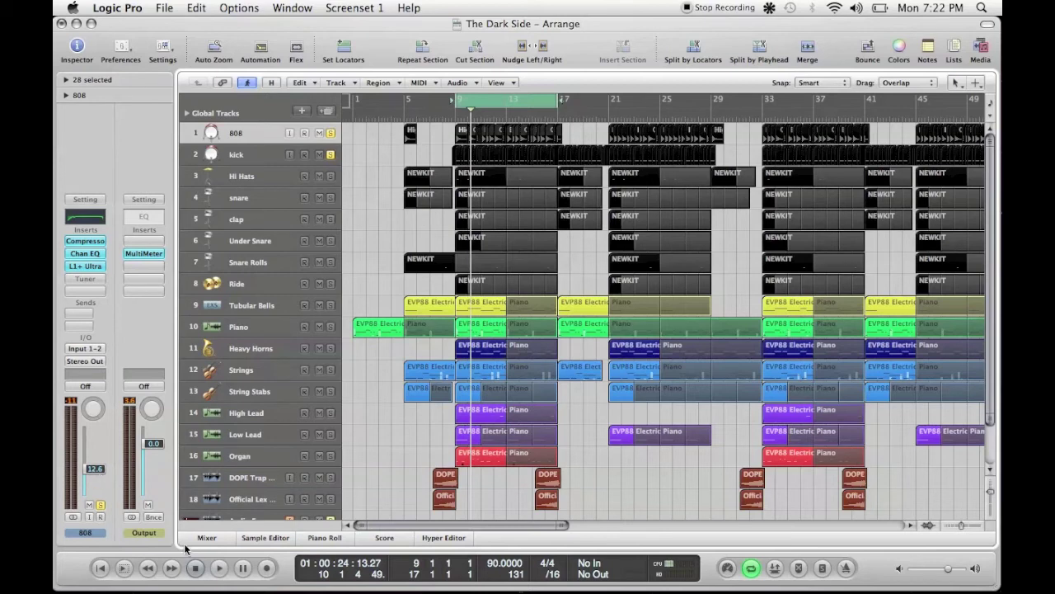
{"action": "left_click", "coordinate": [213, 569]}
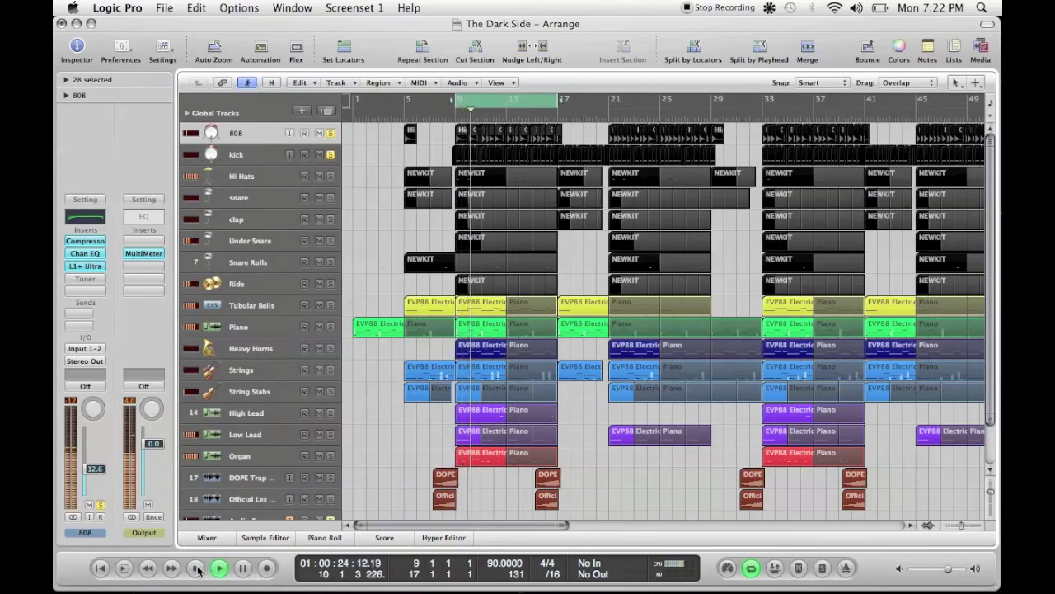
{"action": "key", "text": "space"}
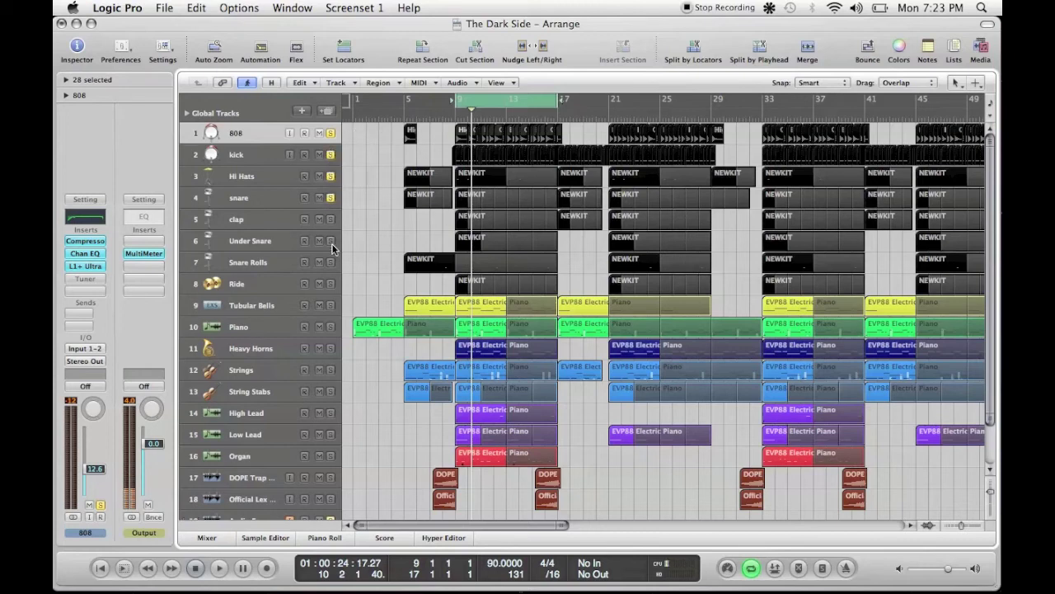
Solo the other drum tracks from Hi Hats to Ride and lower the 808's volume to -14.6, auditioning the full kit.
{"action": "left_click", "coordinate": [219, 566]}
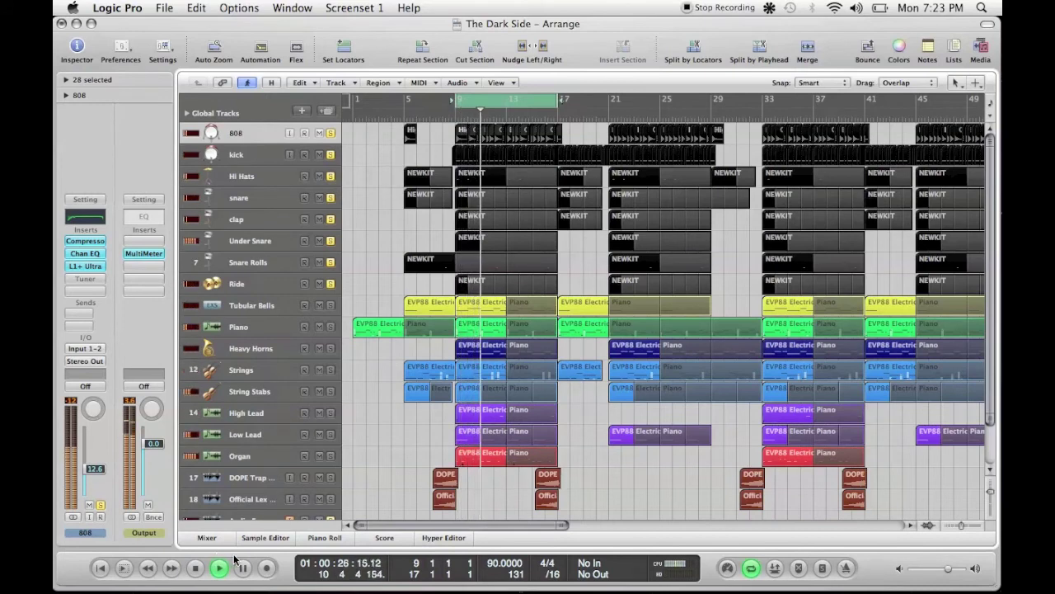
{"action": "key", "text": "space"}
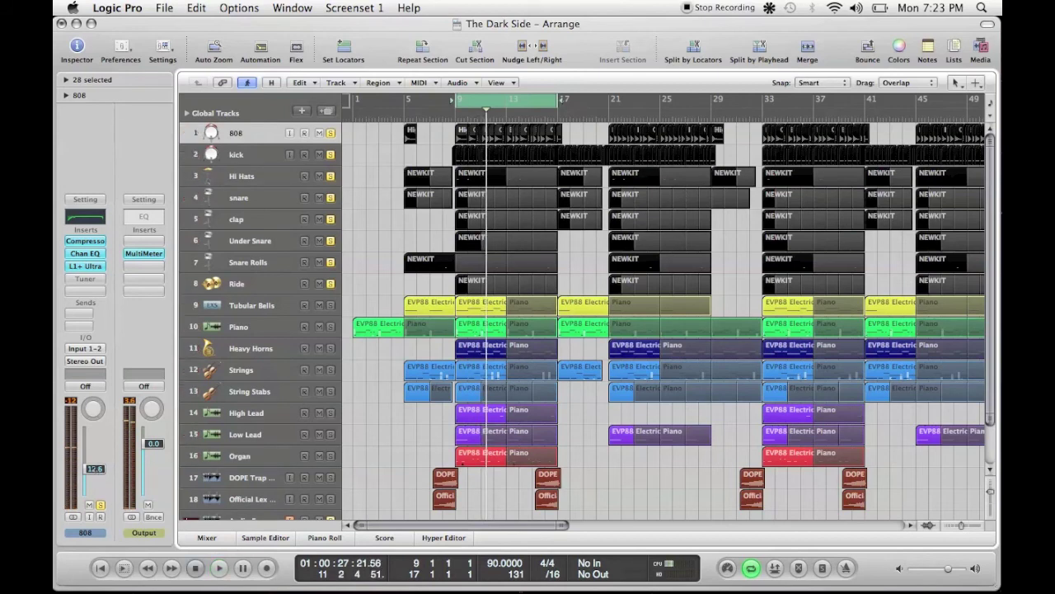
{"action": "left_click", "coordinate": [220, 568]}
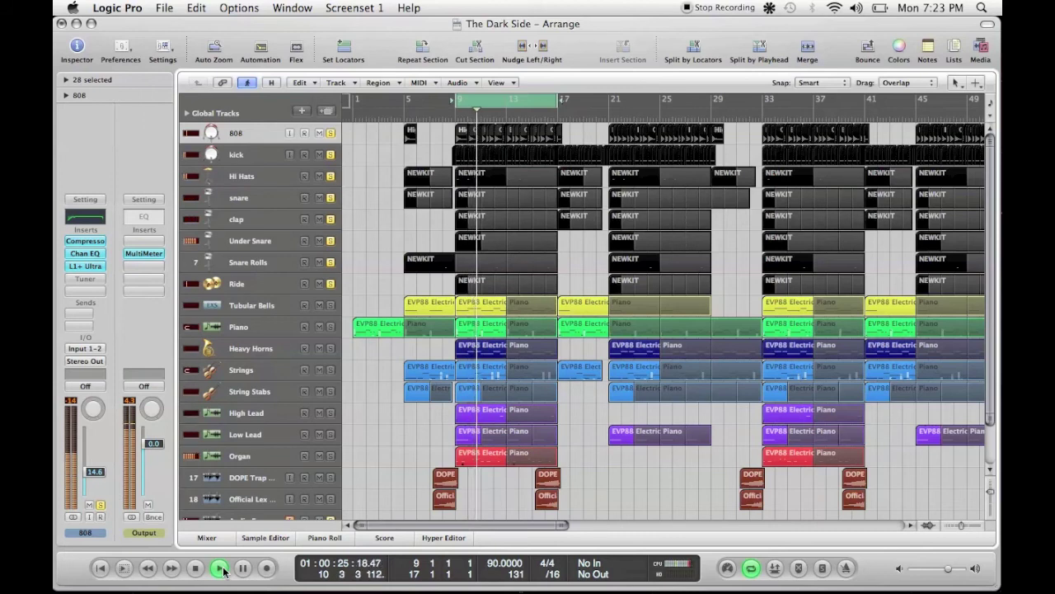
Solo the Tubular Bells with the drums, set their volume to -29.5 during playback, and stop.
{"action": "left_click", "coordinate": [272, 306]}
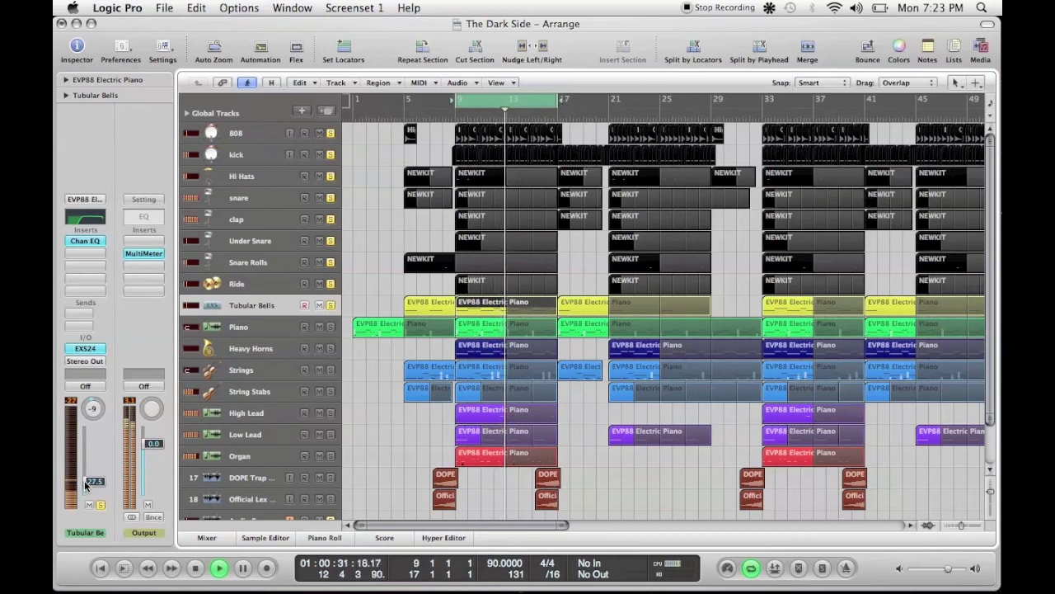
{"action": "left_click_drag", "start_coordinate": [85, 485], "coordinate": [91, 484]}
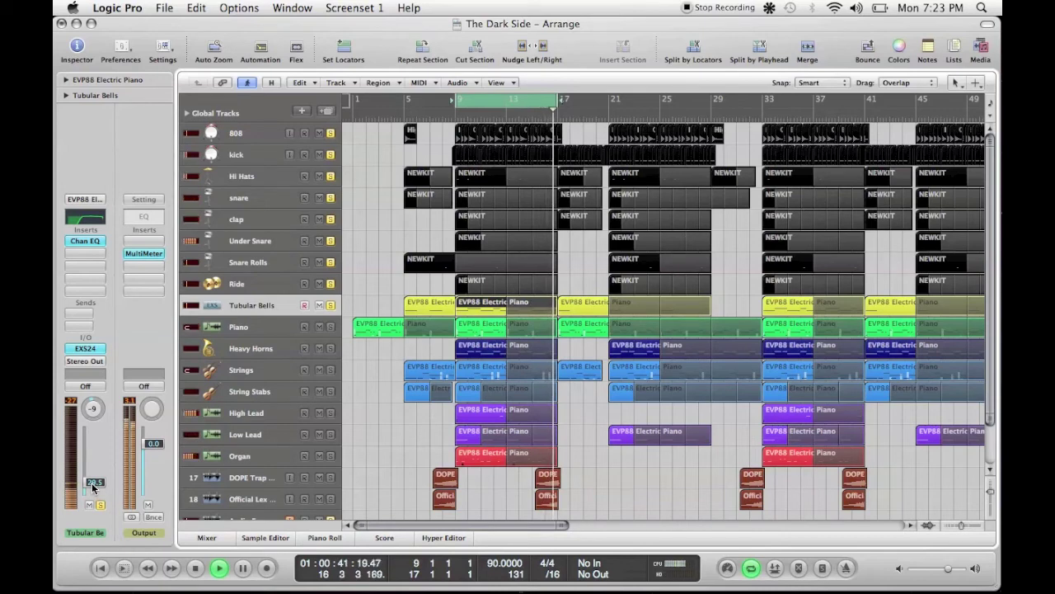
{"action": "key", "text": "space"}
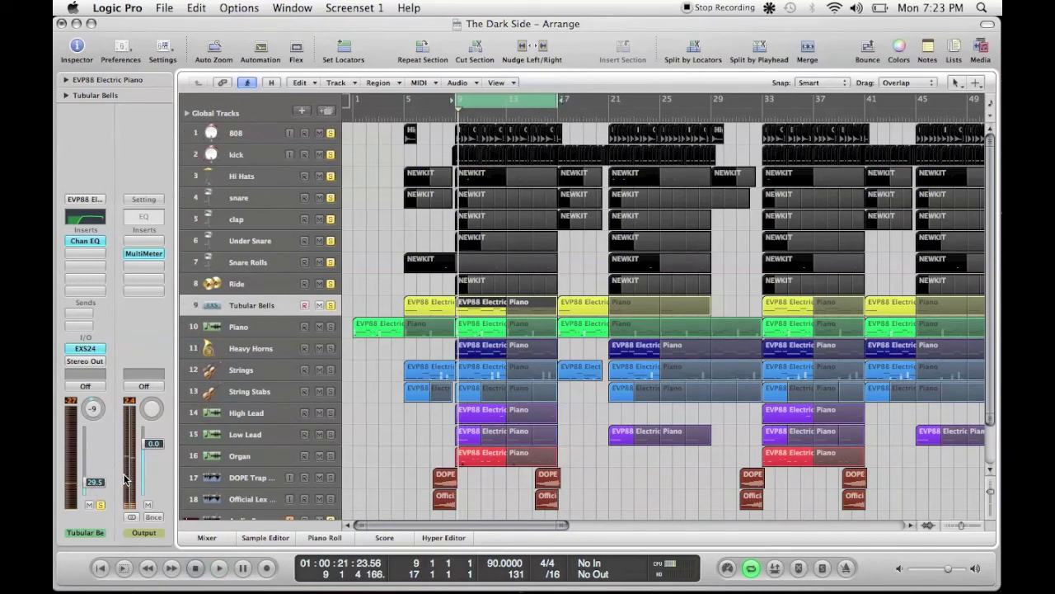
View the MultiMeter on the Output channel, close it, and turn off cycle mode for full-song playback.
{"action": "scroll", "coordinate": [270, 415], "scroll_direction": "down", "scroll_amount": 3}
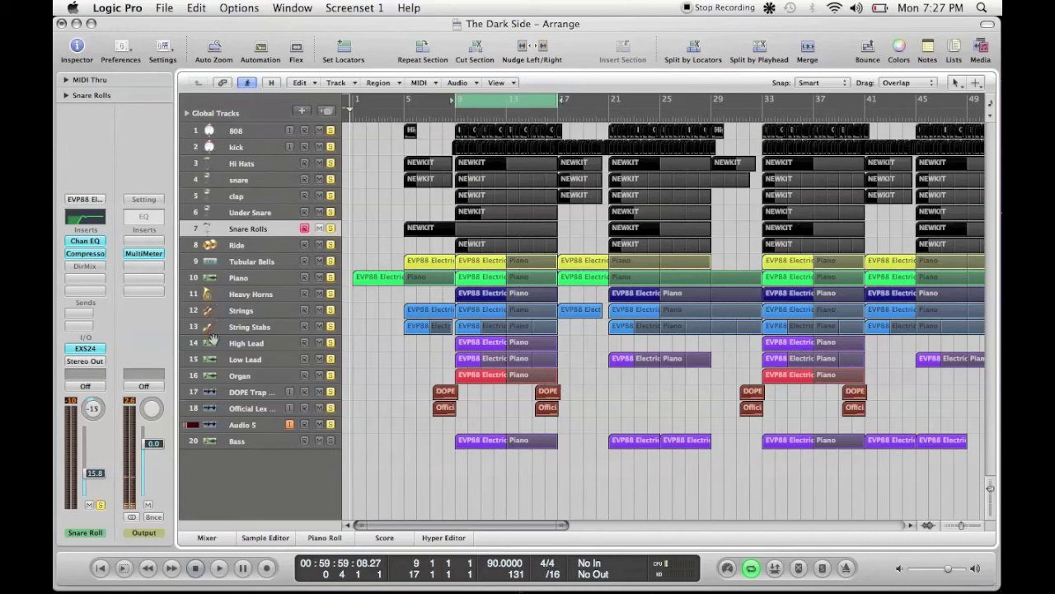
{"action": "left_click", "coordinate": [140, 253]}
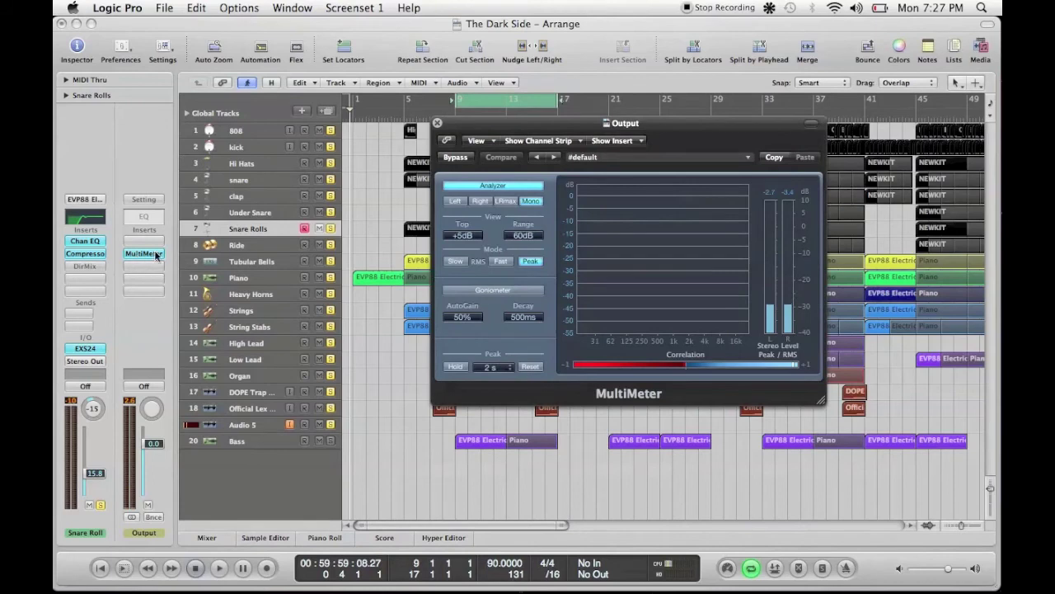
{"action": "left_click", "coordinate": [437, 124]}
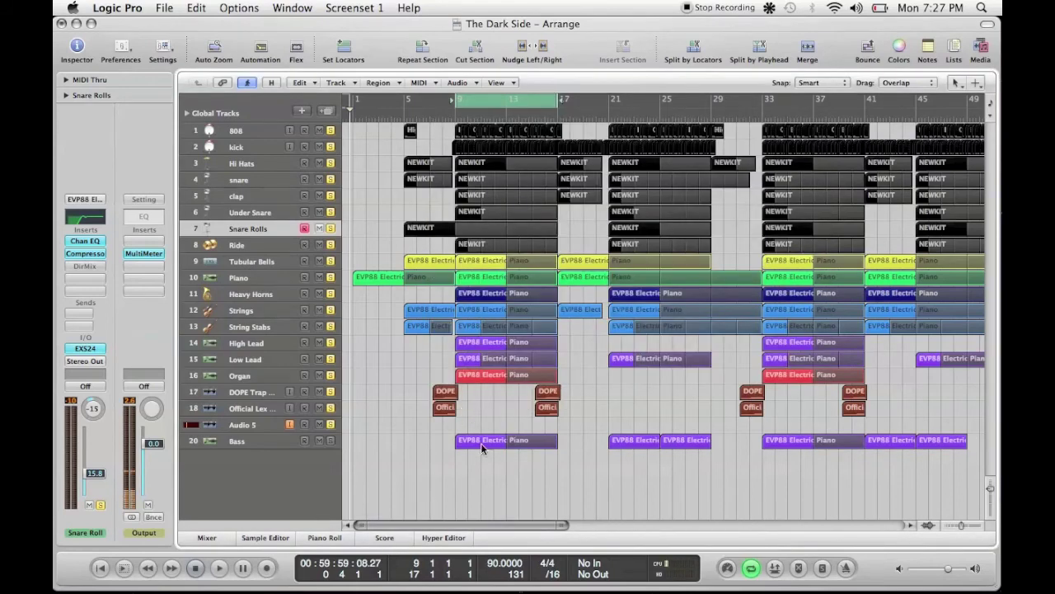
{"action": "left_click", "coordinate": [756, 570]}
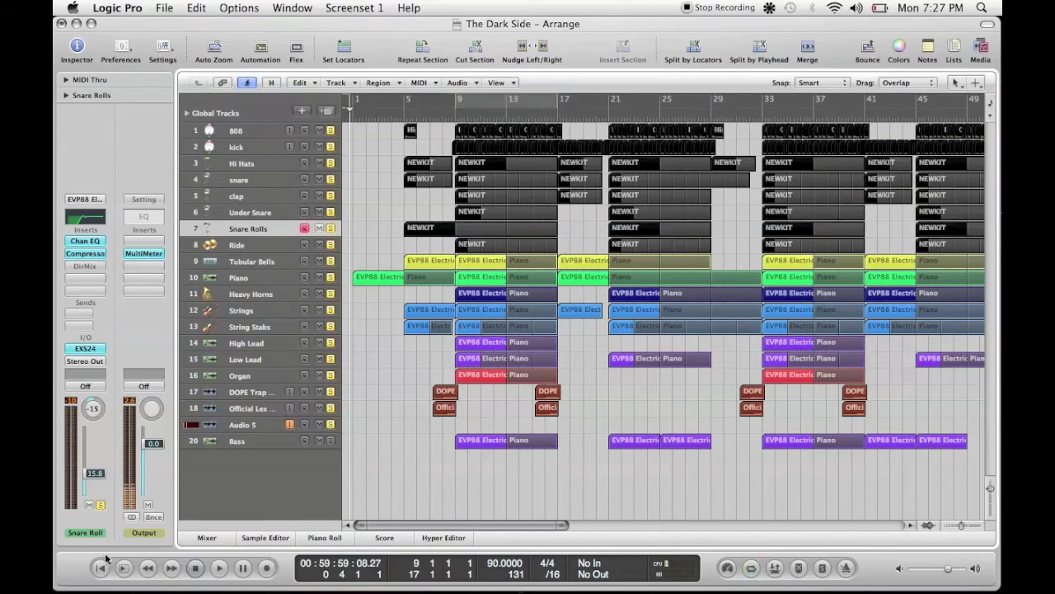